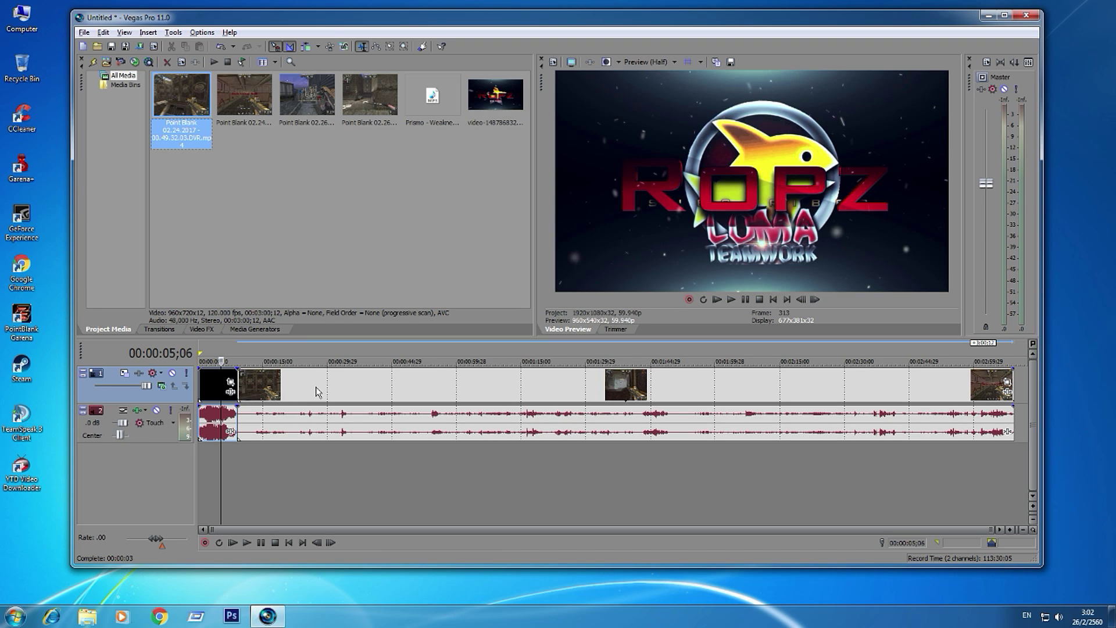
Examine the framing of the intro and the adjoining gameplay clip in the video preview.
{"action": "left_click", "coordinate": [299, 385]}
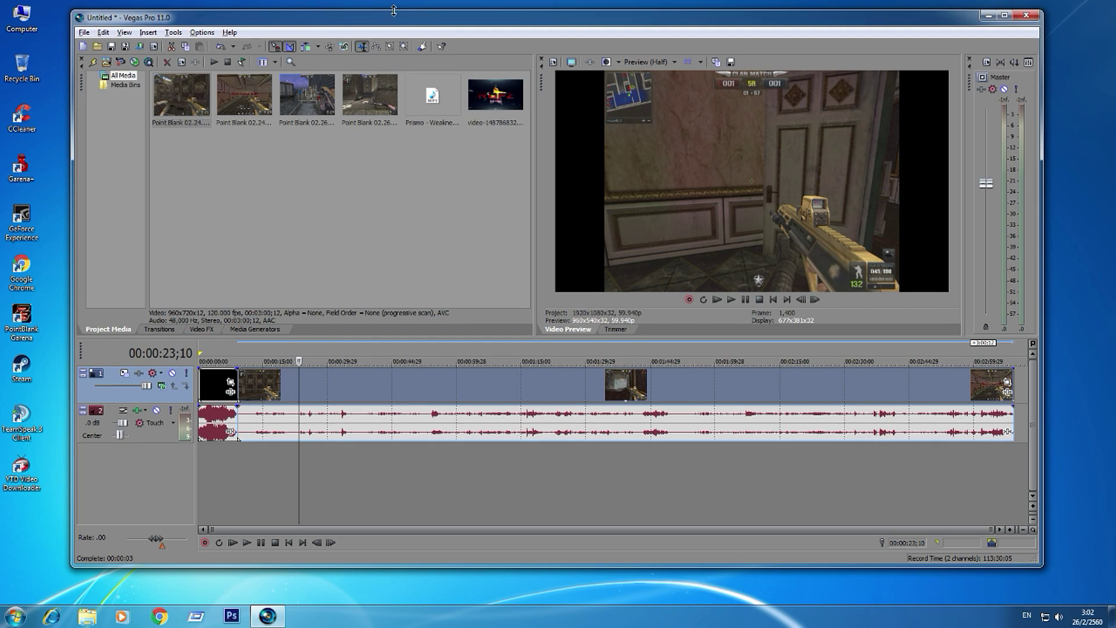
{"action": "left_click_drag", "start_coordinate": [394, 10], "coordinate": [423, 8]}
{"action": "left_click", "coordinate": [414, 103]}
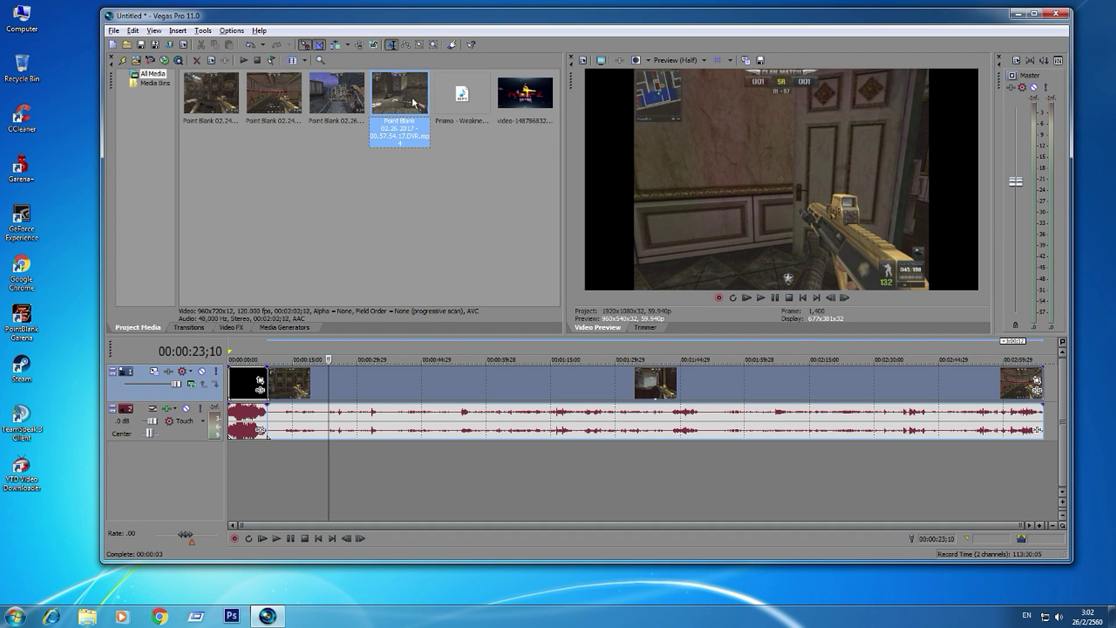
{"action": "left_click", "coordinate": [235, 382]}
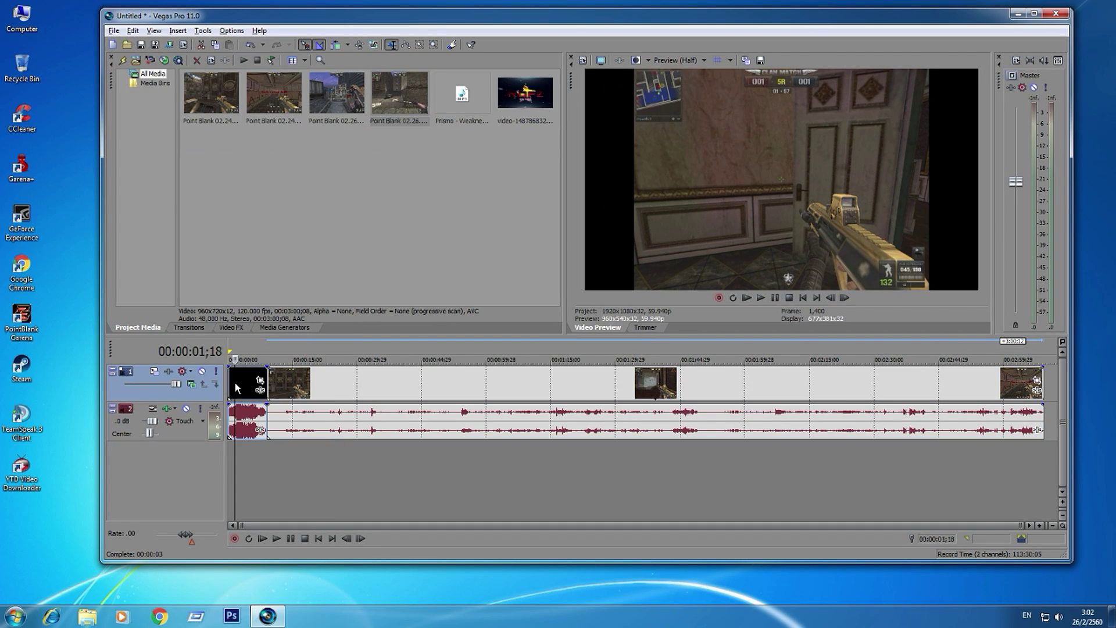
{"action": "left_click", "coordinate": [246, 382]}
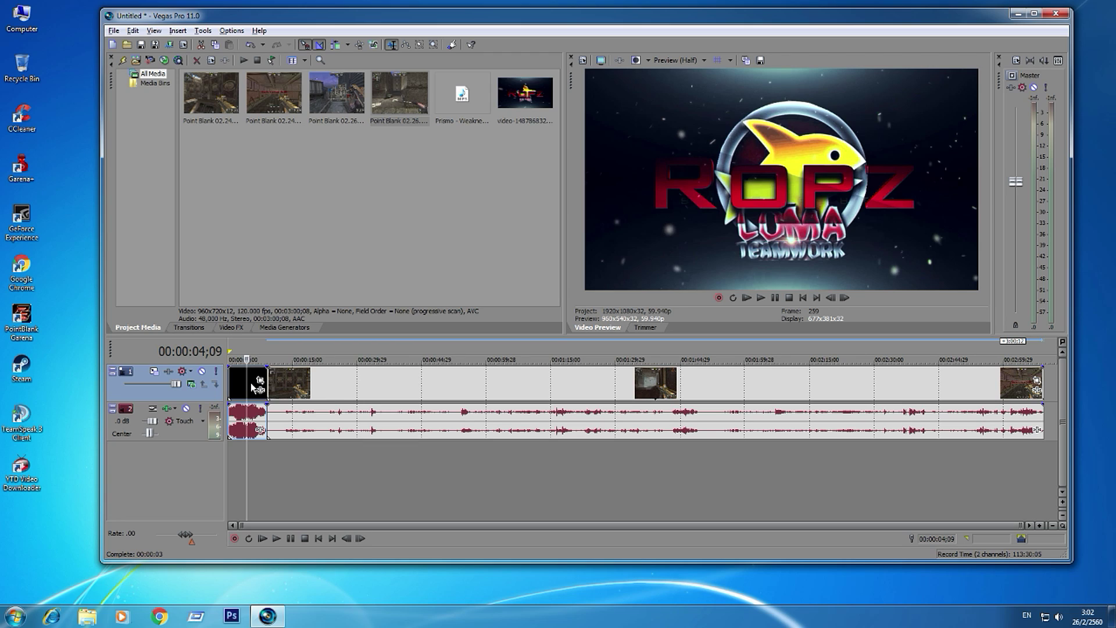
{"action": "left_click_drag", "start_coordinate": [538, 17], "coordinate": [511, 19]}
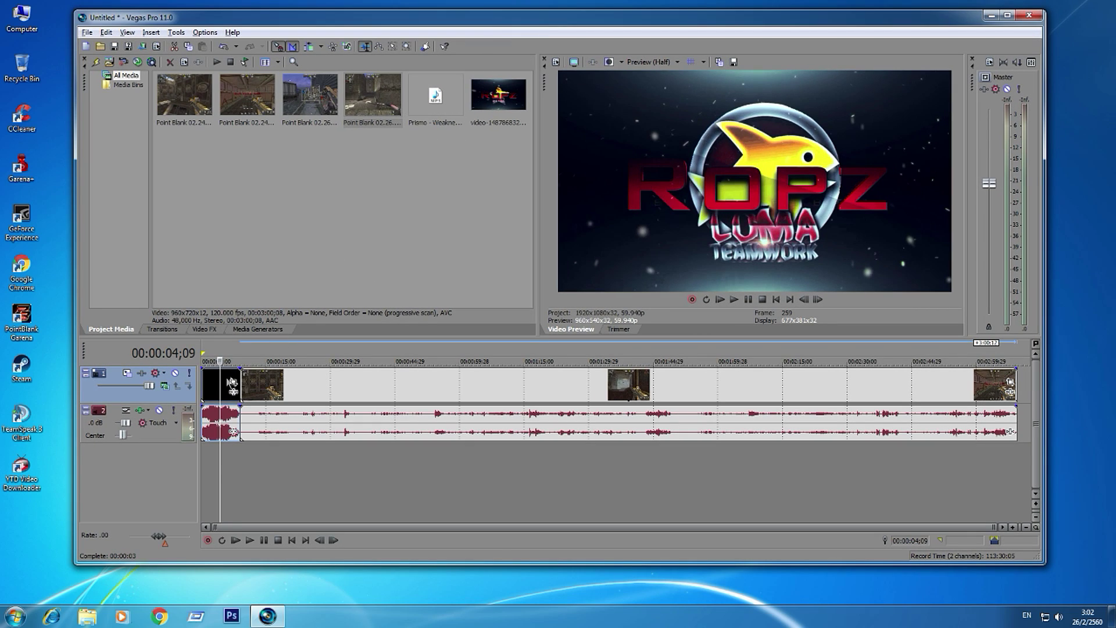
{"action": "left_click", "coordinate": [213, 382]}
{"action": "left_click", "coordinate": [220, 383]}
{"action": "left_click", "coordinate": [297, 388]}
{"action": "left_click", "coordinate": [266, 384]}
{"action": "left_click", "coordinate": [277, 382]}
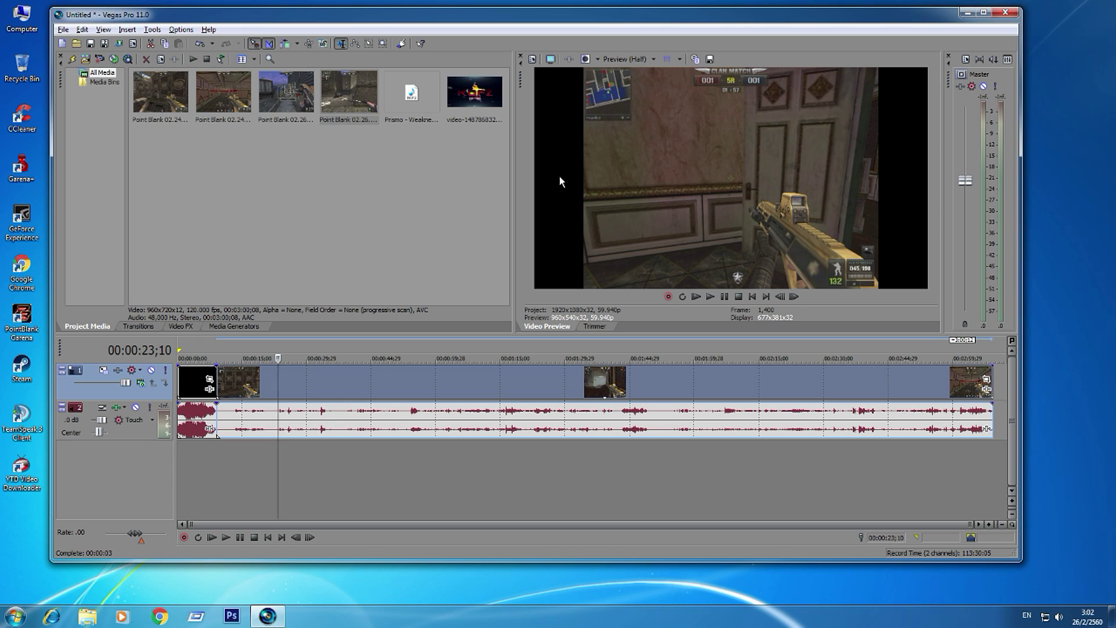
Turn off Maintain Aspect Ratio for the gameplay clip that follows the intro.
{"action": "left_click", "coordinate": [274, 383]}
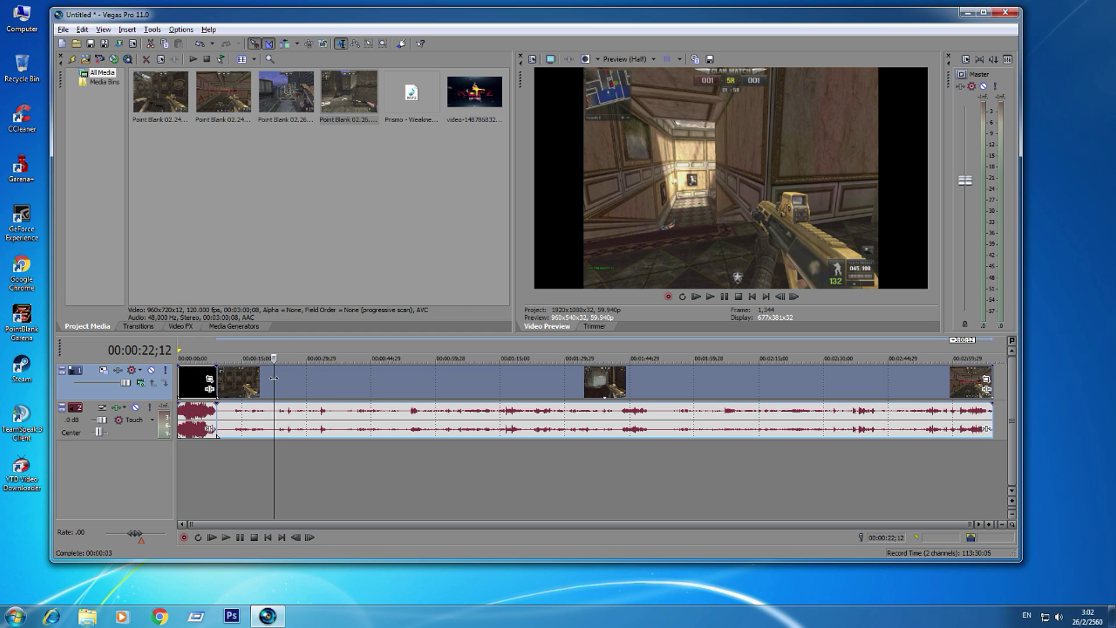
{"action": "right_click", "coordinate": [274, 378]}
{"action": "mouse_move", "coordinate": [336, 287]}
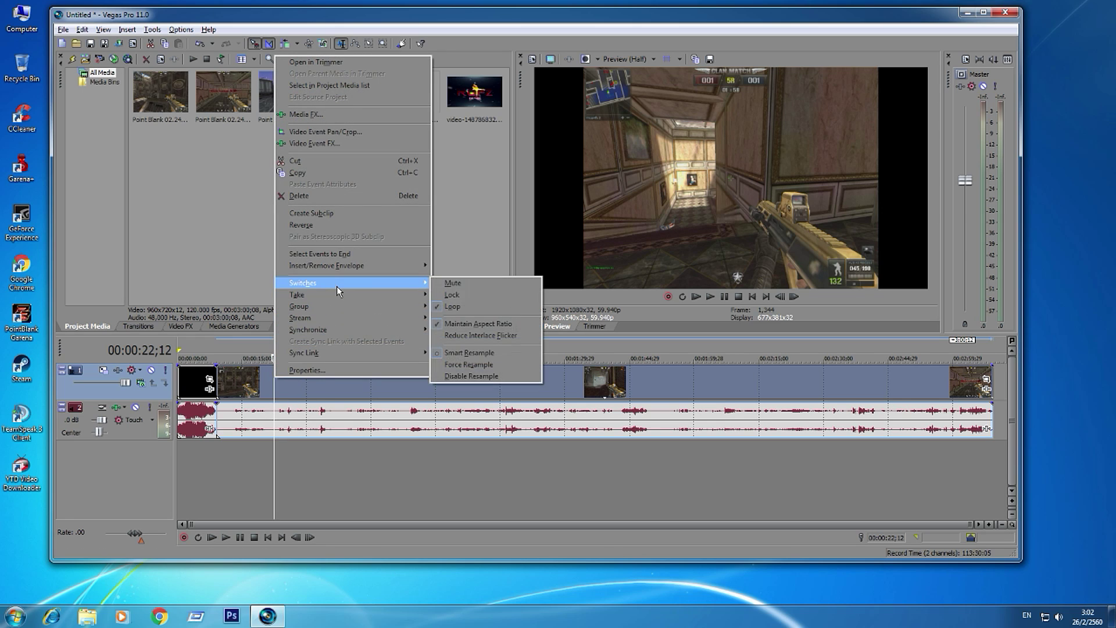
{"action": "left_click", "coordinate": [483, 325]}
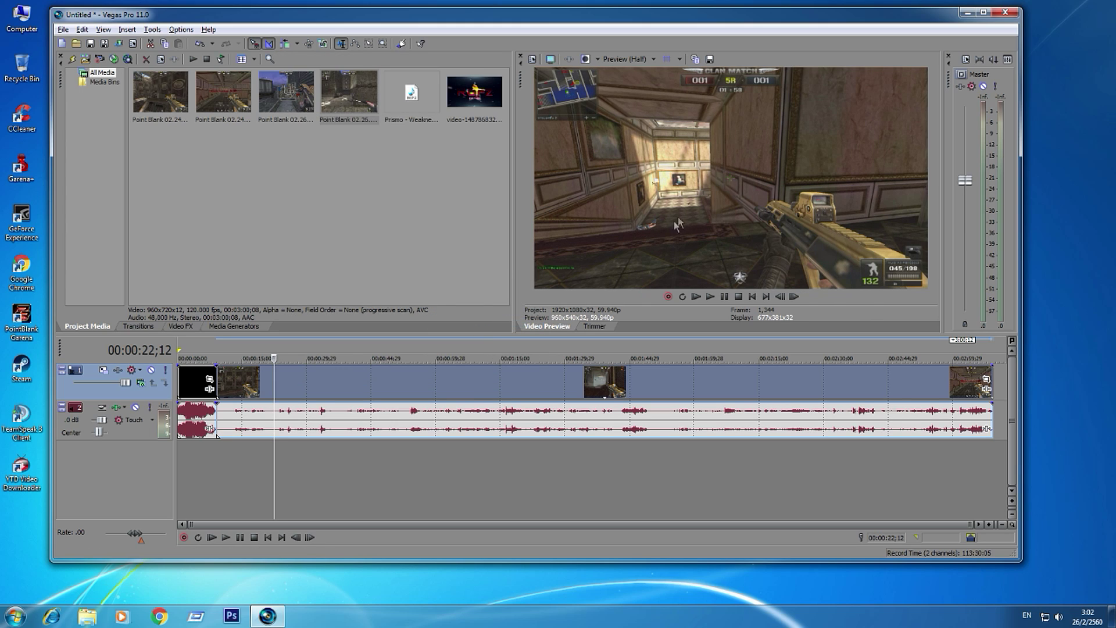
{"action": "left_click_drag", "start_coordinate": [635, 29], "coordinate": [696, 40]}
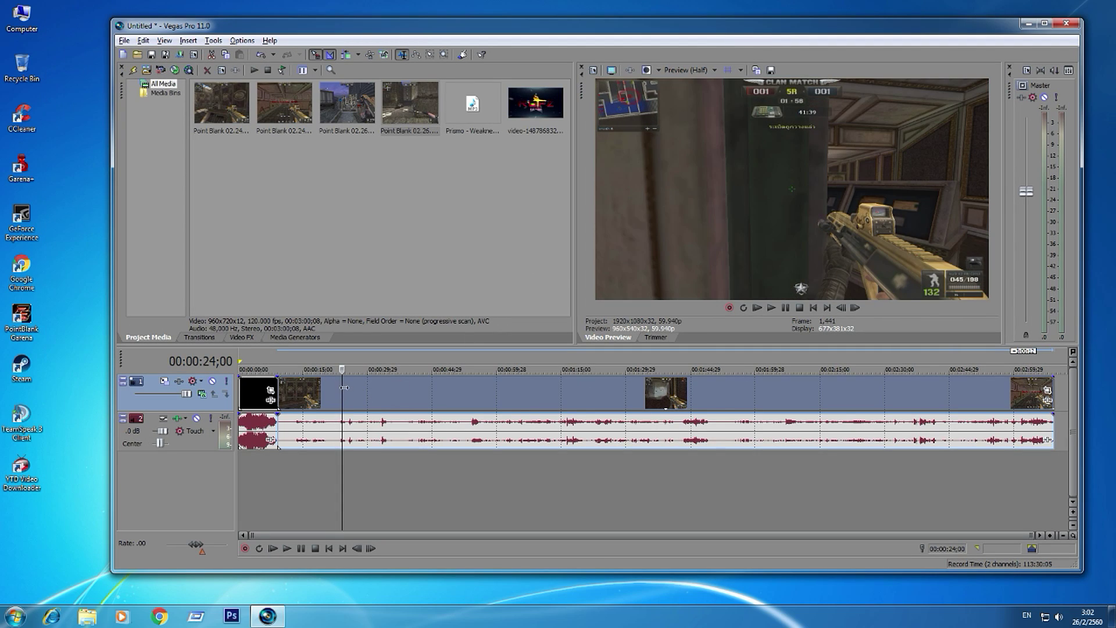
Cut away everything before about 00:02:35 from the first gameplay clip and move the remainder back towards the intro.
{"action": "left_click", "coordinate": [384, 394]}
{"action": "left_click_drag", "start_coordinate": [384, 384], "coordinate": [908, 423]}
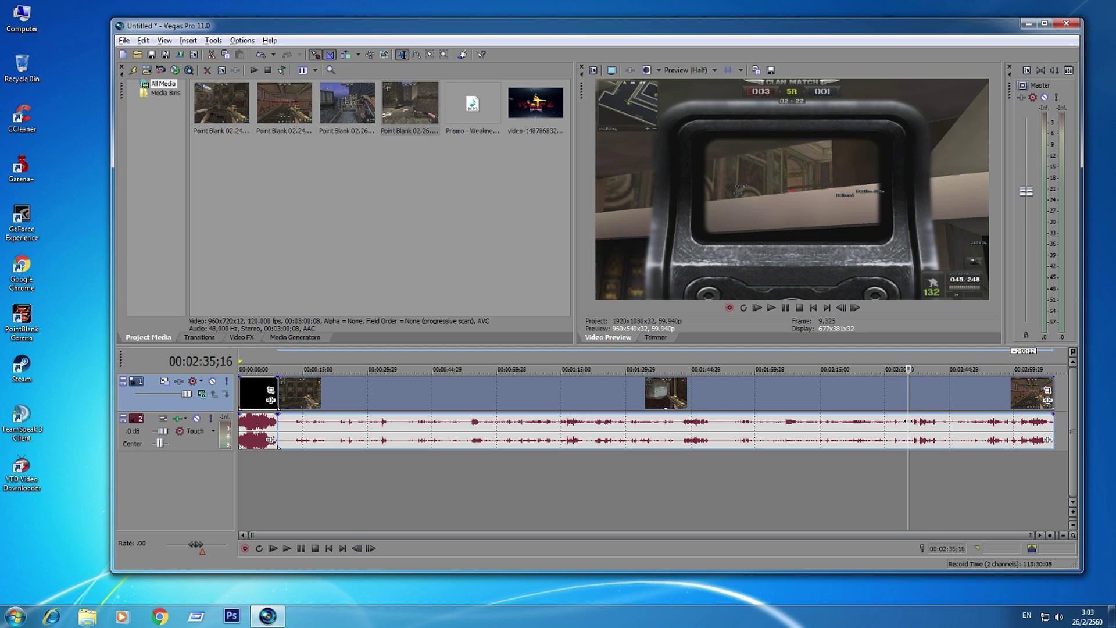
{"action": "key", "text": "s"}
{"action": "left_click_drag", "start_coordinate": [906, 409], "coordinate": [907, 381]}
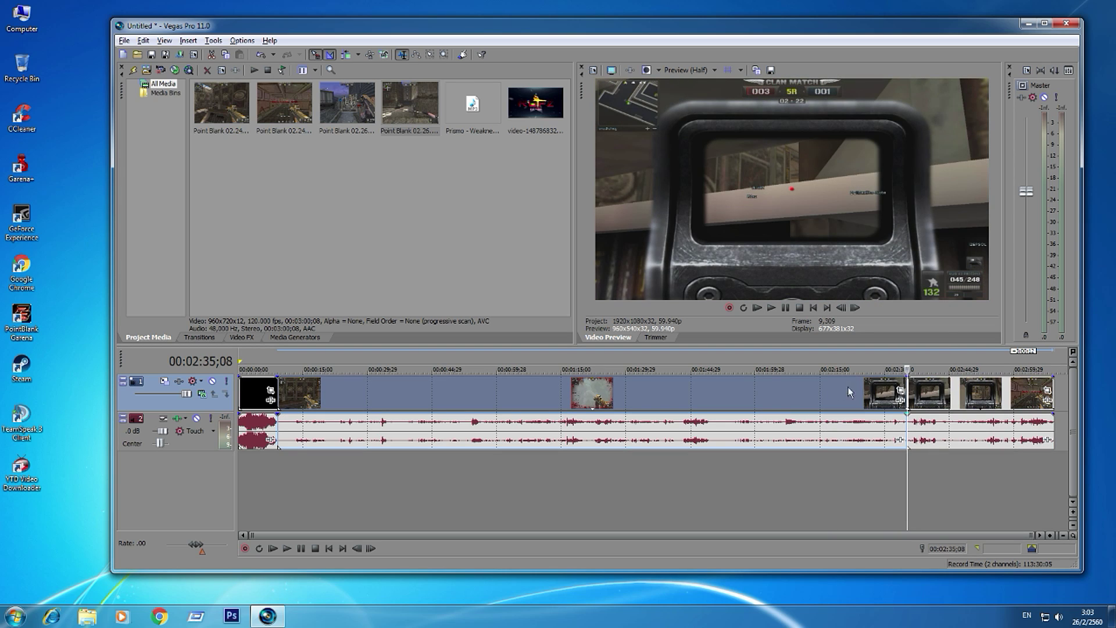
{"action": "left_click", "coordinate": [817, 395]}
{"action": "key", "text": "Delete"}
{"action": "left_click_drag", "start_coordinate": [945, 395], "coordinate": [422, 397]}
{"action": "left_click", "coordinate": [354, 396]}
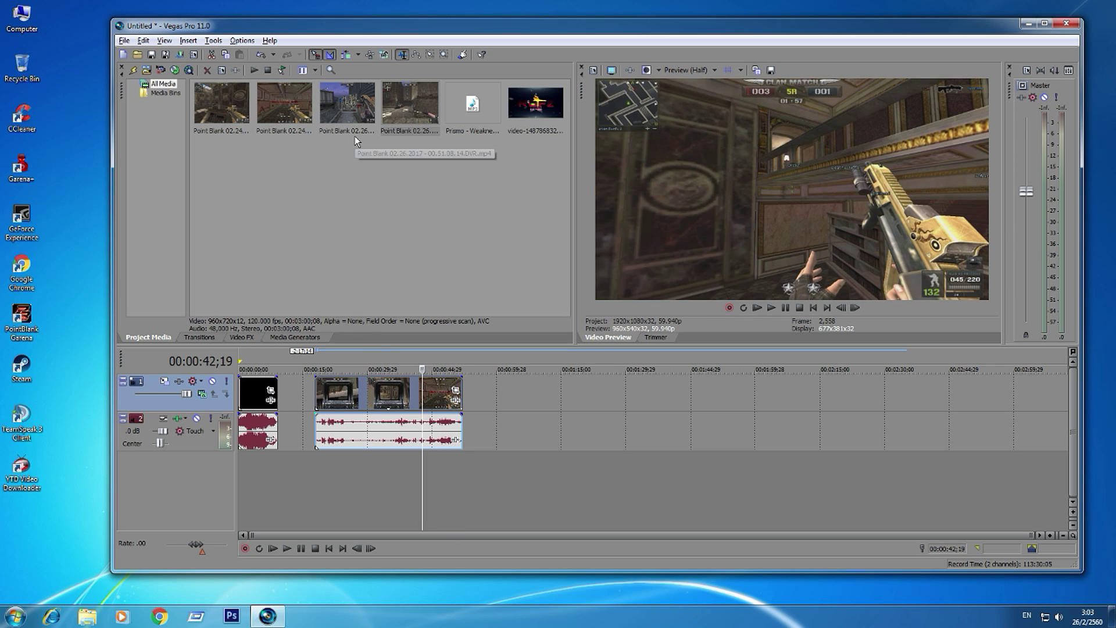
Place Point Blank 02.24.2017 - 00.51.35.06.DVR.mp4 after the first gameplay clip and turn off its Maintain Aspect Ratio.
{"action": "left_click", "coordinate": [220, 110]}
{"action": "left_click", "coordinate": [283, 110]}
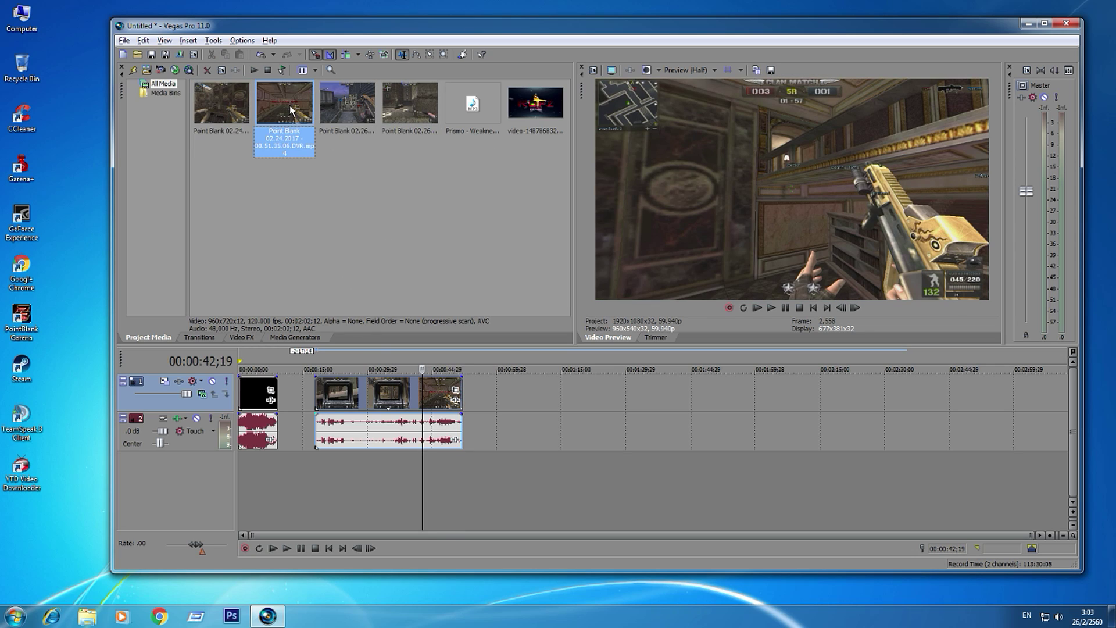
{"action": "left_click_drag", "start_coordinate": [283, 110], "coordinate": [487, 387]}
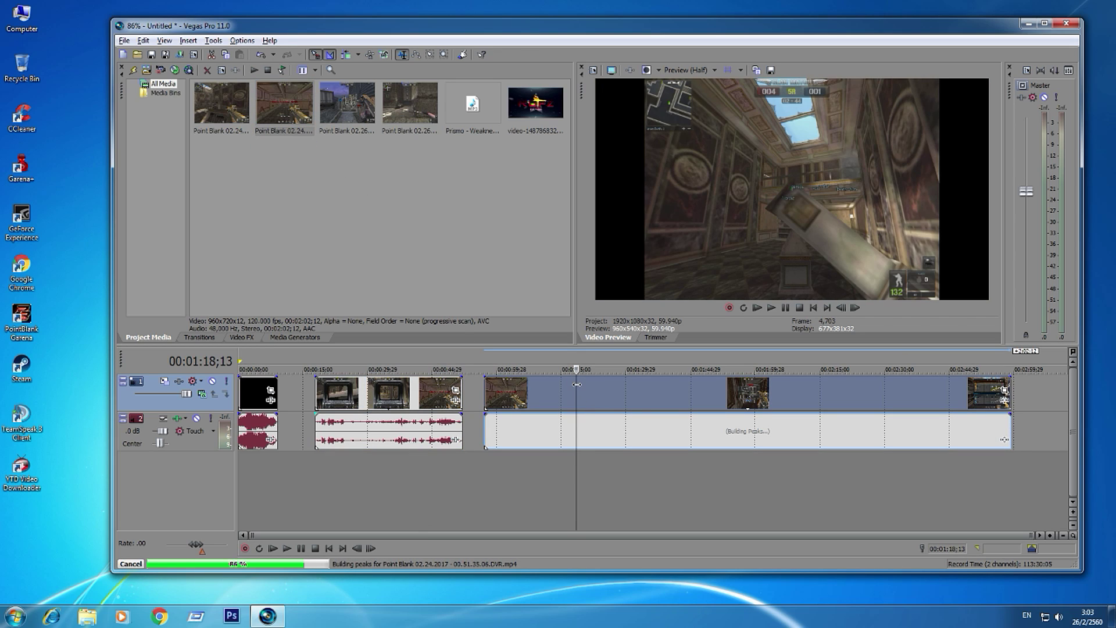
{"action": "left_click", "coordinate": [608, 387]}
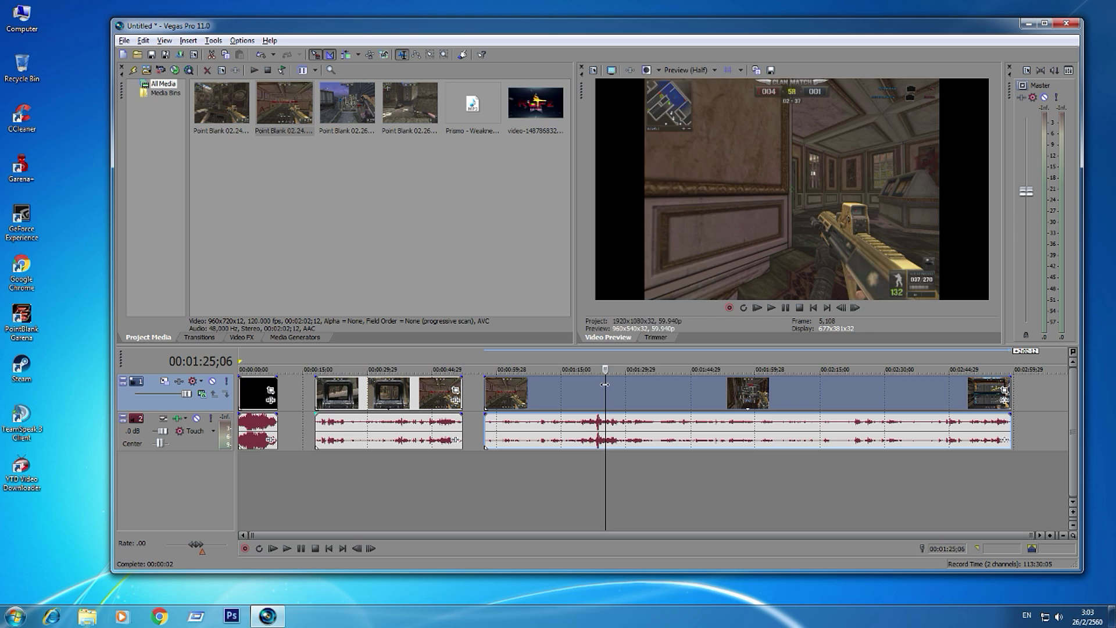
{"action": "right_click", "coordinate": [604, 385]}
{"action": "mouse_move", "coordinate": [669, 294]}
{"action": "left_click", "coordinate": [798, 326]}
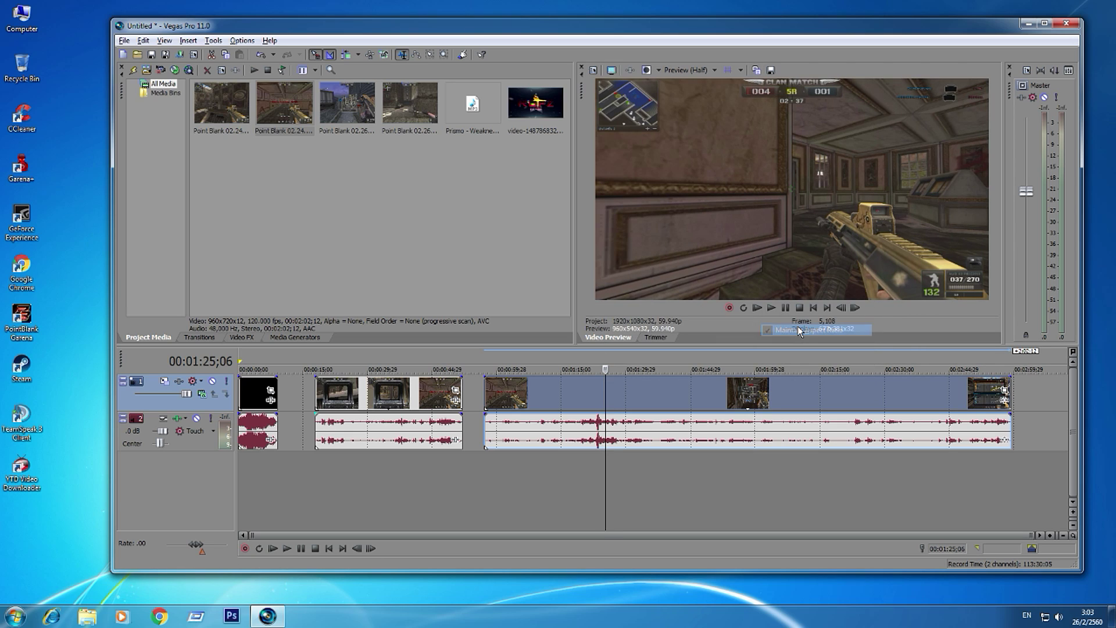
Find where the wanted action starts in the second gameplay clip and split the clip at 00:02:14;23.
{"action": "left_click", "coordinate": [658, 392]}
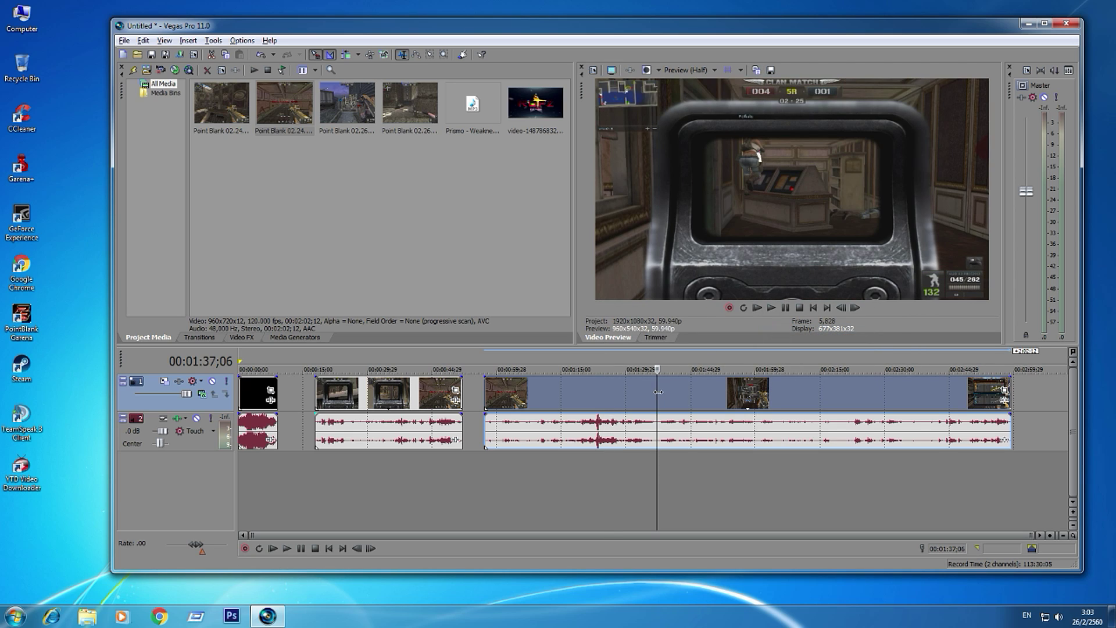
{"action": "left_click", "coordinate": [735, 395]}
{"action": "left_click", "coordinate": [810, 398]}
{"action": "left_click", "coordinate": [830, 402]}
{"action": "left_click", "coordinate": [845, 407]}
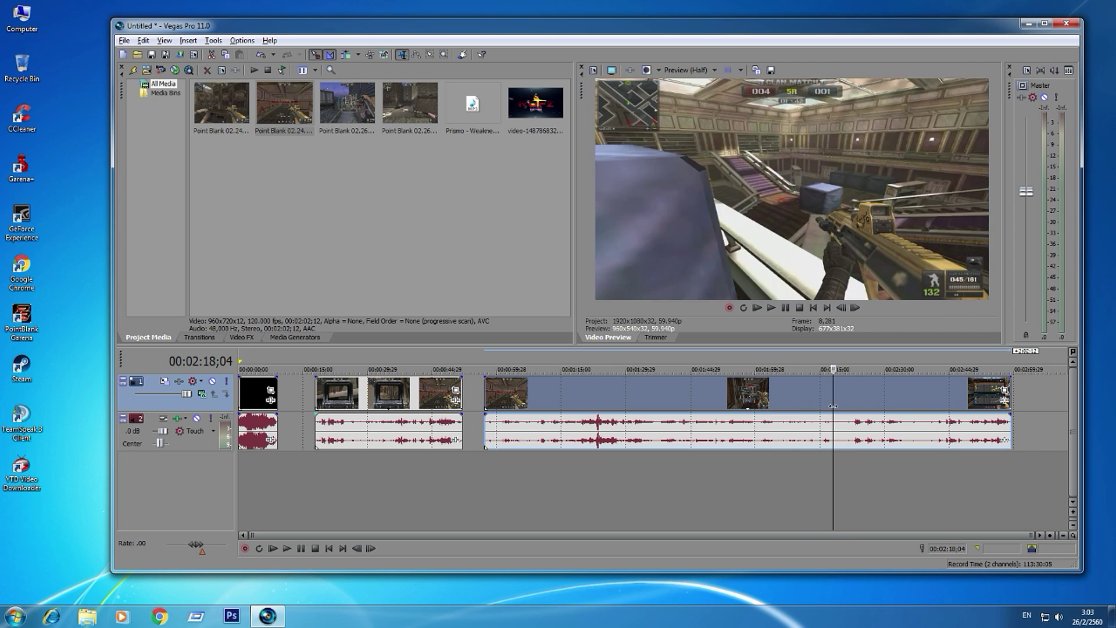
{"action": "left_click", "coordinate": [823, 404]}
{"action": "left_click", "coordinate": [815, 404]}
{"action": "left_click", "coordinate": [819, 405]}
{"action": "left_click", "coordinate": [825, 405]}
{"action": "key", "text": "space"}
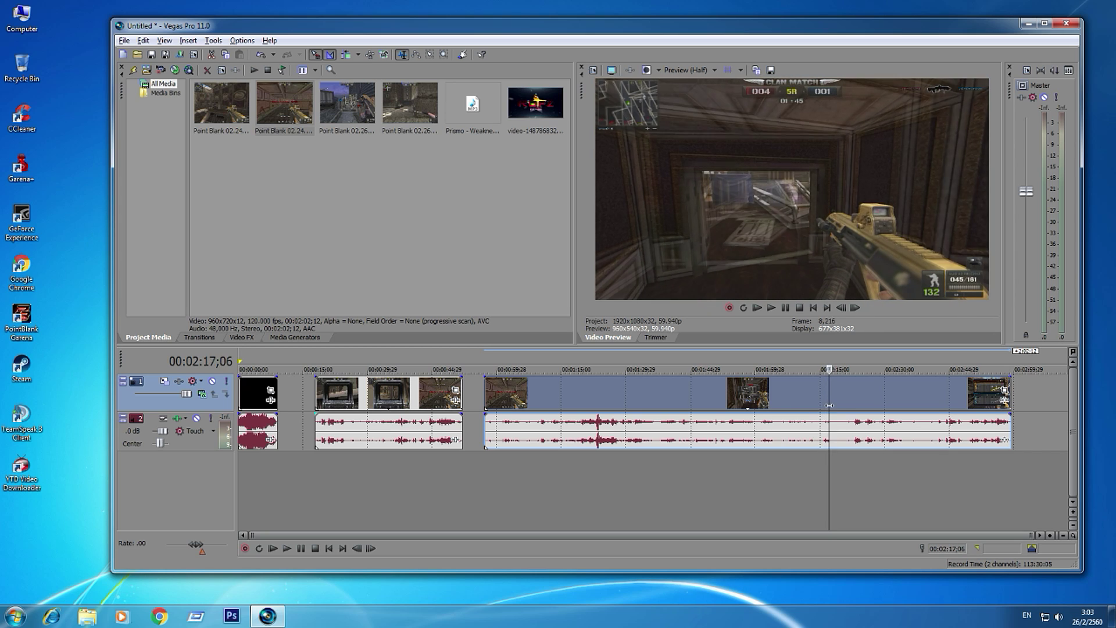
{"action": "mouse_move", "coordinate": [831, 405]}
{"action": "left_mouse_down"}
{"action": "mouse_move", "coordinate": [976, 421]}
{"action": "mouse_move", "coordinate": [806, 406]}
{"action": "mouse_move", "coordinate": [818, 405]}
{"action": "left_mouse_up"}
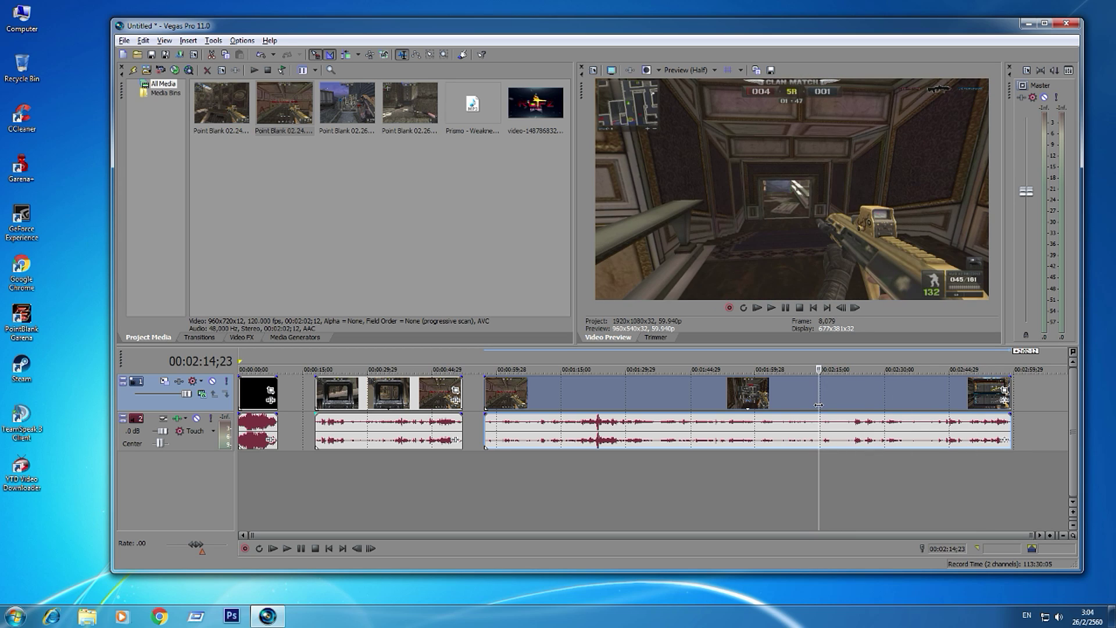
{"action": "key", "text": "s"}
Delete the part before the split in the second gameplay clip and move the remainder back towards the first clip.
{"action": "left_click_drag", "start_coordinate": [767, 401], "coordinate": [757, 401]}
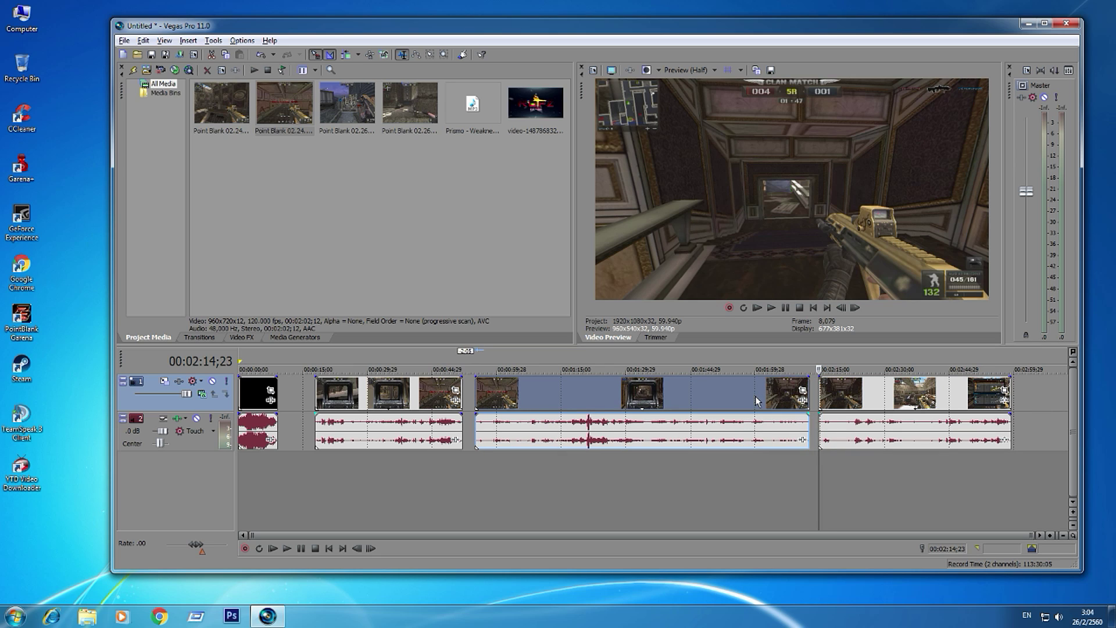
{"action": "key", "text": "Delete"}
{"action": "left_click_drag", "start_coordinate": [874, 395], "coordinate": [534, 394]}
Place Point Blank 02.26.2017 - 00.51.08.14.DVR.mp4 after the second gameplay clip and turn off its Maintain Aspect Ratio.
{"action": "left_click_drag", "start_coordinate": [347, 103], "coordinate": [704, 387]}
{"action": "scroll", "coordinate": [704, 386], "scroll_direction": "down", "scroll_amount": 2}
{"action": "left_click", "coordinate": [640, 392]}
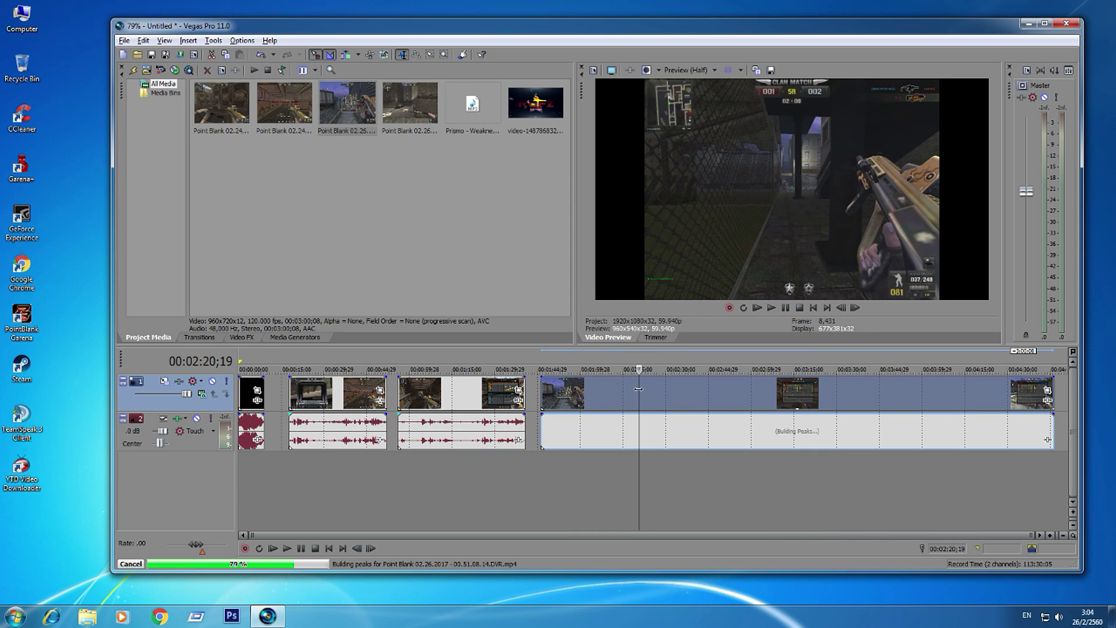
{"action": "right_click", "coordinate": [638, 388]}
{"action": "mouse_move", "coordinate": [695, 298]}
{"action": "left_click", "coordinate": [819, 334]}
Cut away the opening part of the third gameplay clip and move the remainder close to the second clip.
{"action": "left_click", "coordinate": [702, 393]}
{"action": "left_click_drag", "start_coordinate": [703, 393], "coordinate": [755, 389]}
{"action": "left_click_drag", "start_coordinate": [637, 397], "coordinate": [588, 388]}
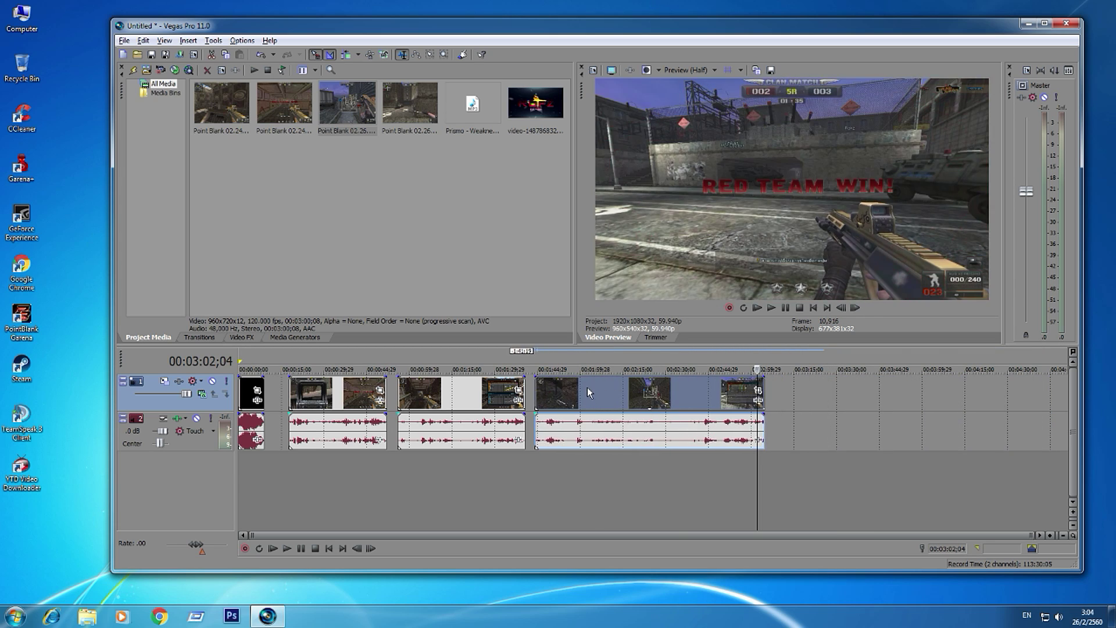
Place Point Blank 02.26.2017 - 00.57.54.17.DVR.mp4 after the third gameplay clip and turn off its Maintain Aspect Ratio.
{"action": "left_click_drag", "start_coordinate": [389, 115], "coordinate": [407, 118]}
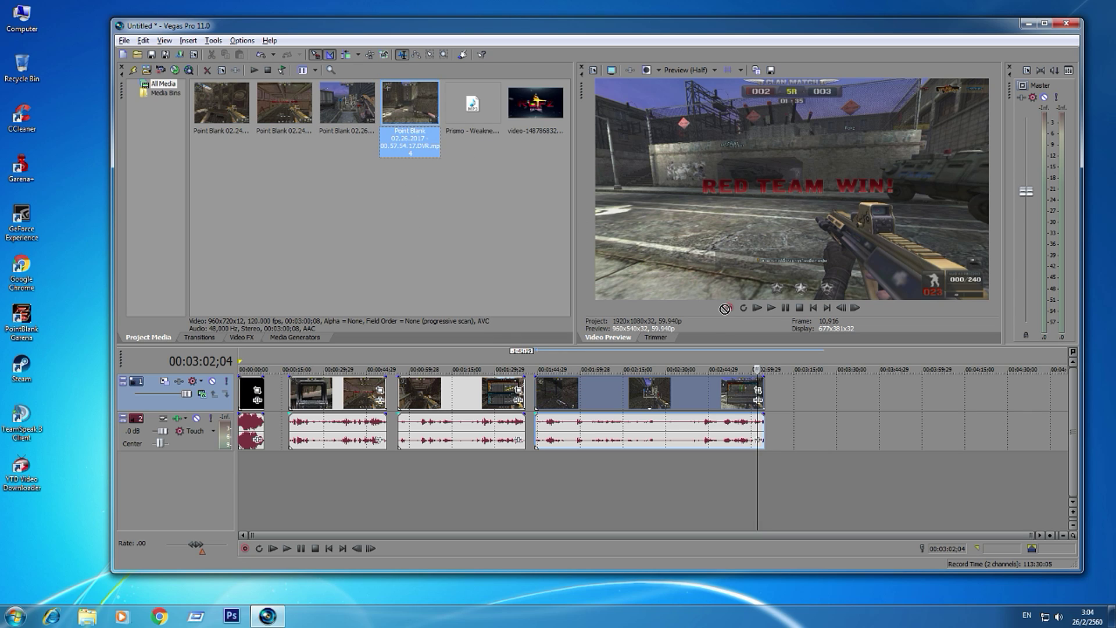
{"action": "left_click_drag", "start_coordinate": [725, 308], "coordinate": [797, 392]}
{"action": "scroll", "coordinate": [798, 392], "scroll_direction": "down", "scroll_amount": 2}
{"action": "left_click", "coordinate": [736, 390]}
{"action": "right_click", "coordinate": [737, 390]}
{"action": "mouse_move", "coordinate": [797, 291]}
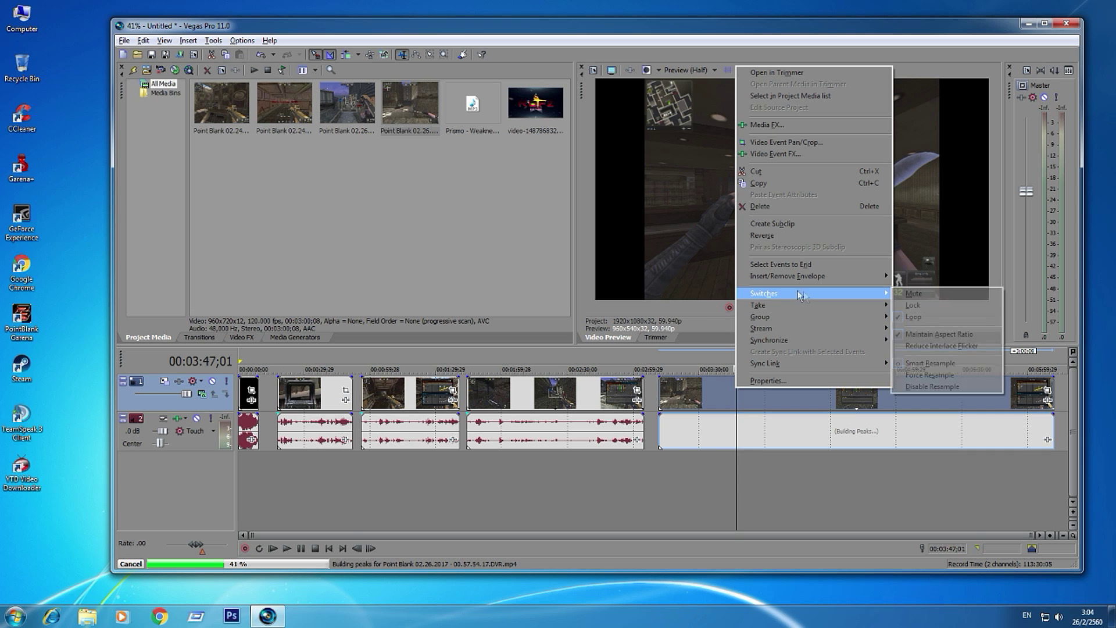
{"action": "left_click", "coordinate": [921, 335]}
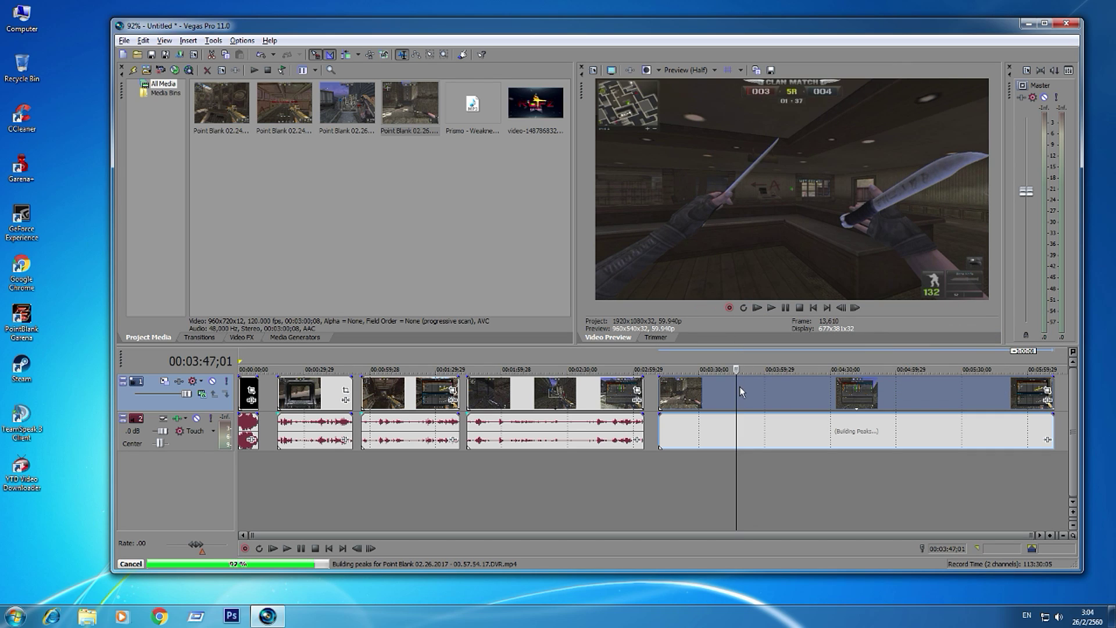
Split the fourth gameplay clip at 00:04:54;12 and delete the part before the cut.
{"action": "left_click_drag", "start_coordinate": [736, 387], "coordinate": [884, 395]}
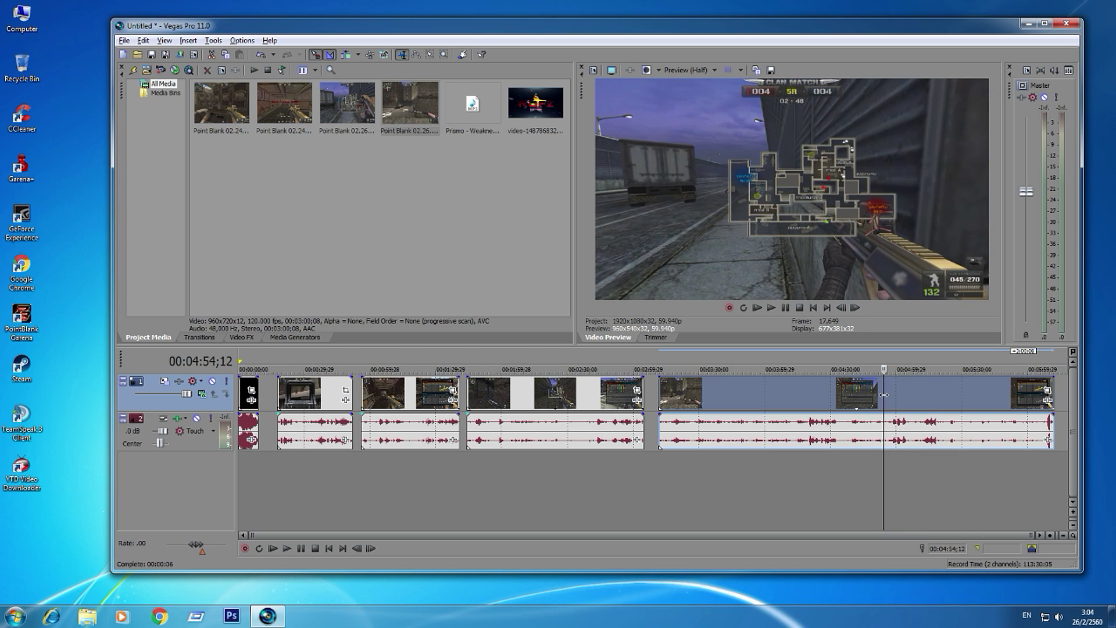
{"action": "key", "text": "s"}
{"action": "left_click", "coordinate": [842, 394]}
{"action": "key", "text": "Delete"}
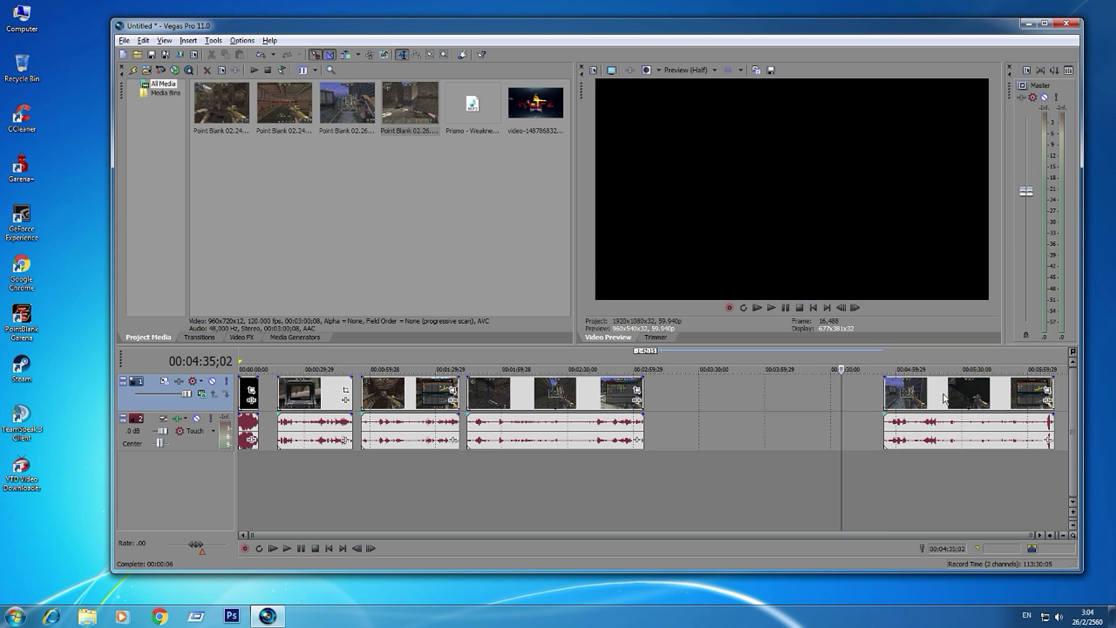
Check the rest of the fourth gameplay clip to its end and move the clip close to the third one.
{"action": "left_click", "coordinate": [942, 395]}
{"action": "mouse_move", "coordinate": [937, 389]}
{"action": "left_mouse_down"}
{"action": "mouse_move", "coordinate": [888, 390]}
{"action": "mouse_move", "coordinate": [925, 395]}
{"action": "left_mouse_up"}
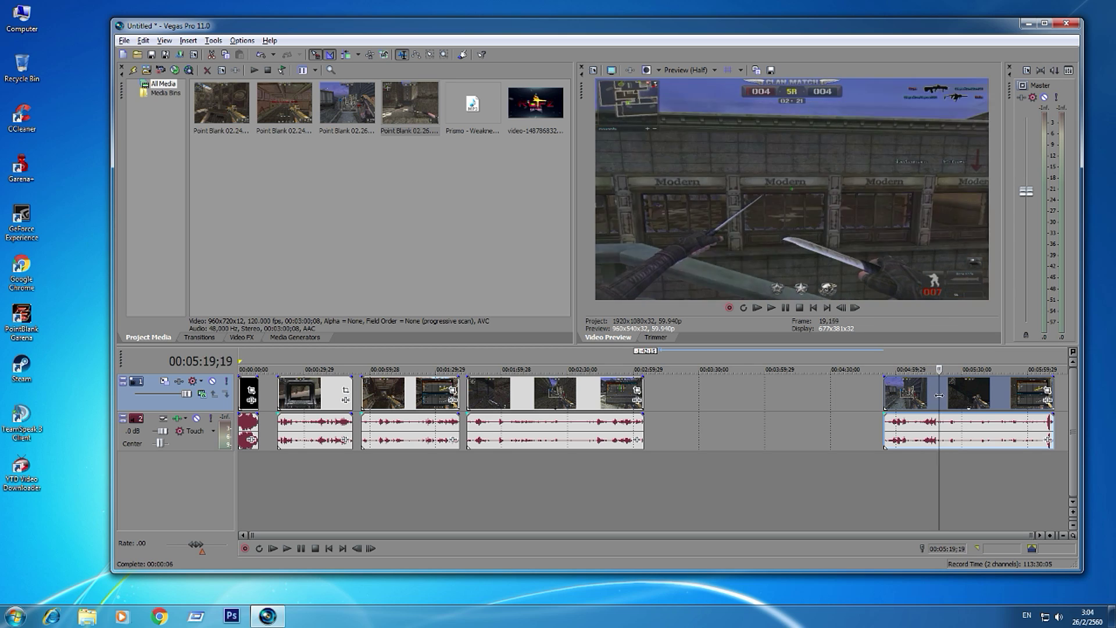
{"action": "left_click_drag", "start_coordinate": [961, 397], "coordinate": [1054, 401]}
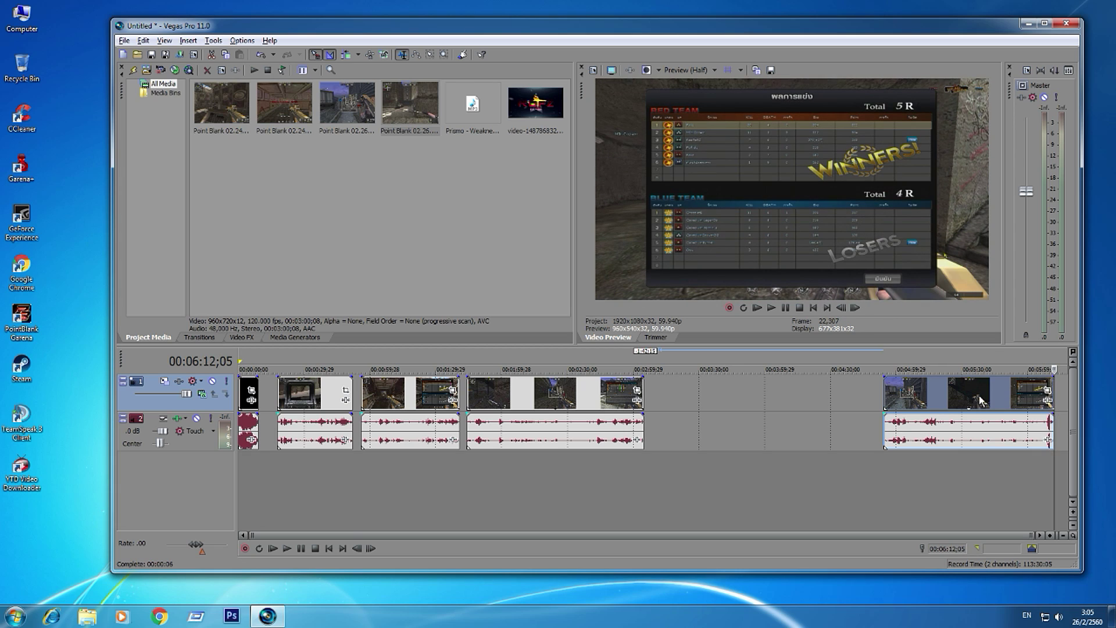
{"action": "left_click_drag", "start_coordinate": [982, 400], "coordinate": [708, 394]}
{"action": "left_click", "coordinate": [570, 396]}
{"action": "left_click", "coordinate": [414, 395]}
{"action": "left_click", "coordinate": [296, 395]}
{"action": "left_click", "coordinate": [398, 395]}
{"action": "left_click", "coordinate": [327, 395]}
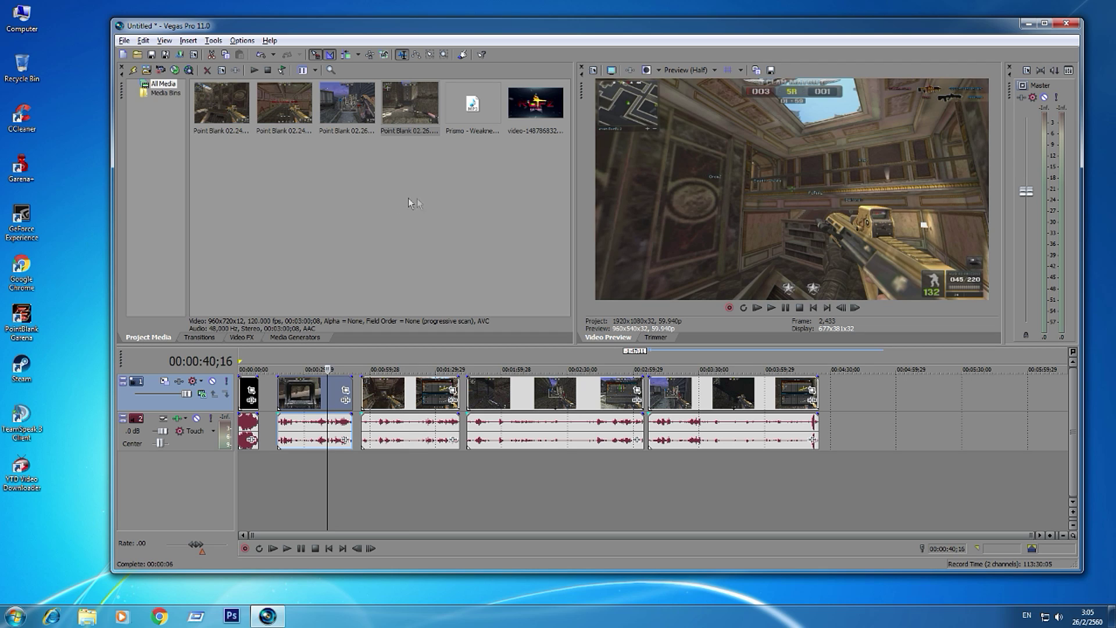
{"action": "left_click_drag", "start_coordinate": [573, 34], "coordinate": [531, 27]}
Place Prismo - Weakness [NCS Release].mp3 on a new audio track from the intro's end and lower the music's volume.
{"action": "left_click", "coordinate": [432, 99]}
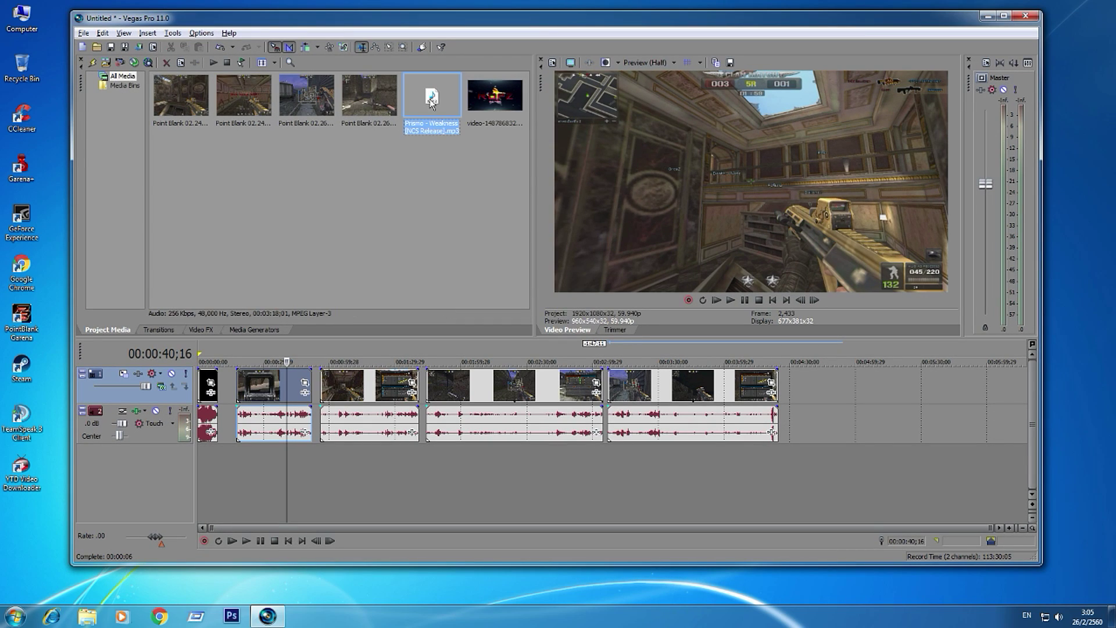
{"action": "left_click_drag", "start_coordinate": [432, 99], "coordinate": [288, 465]}
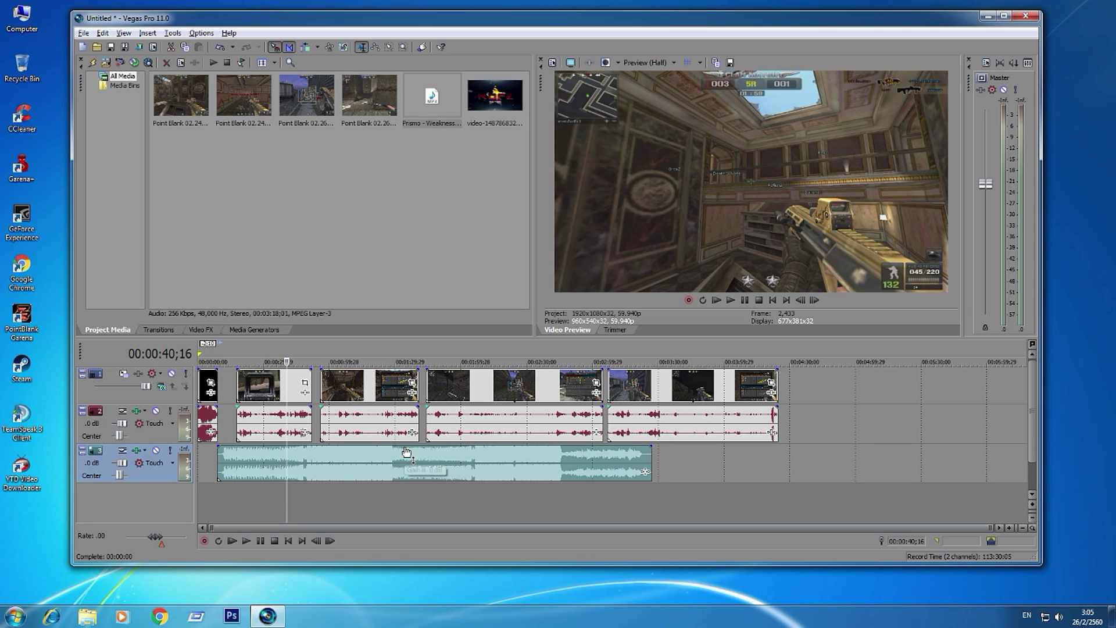
{"action": "left_click", "coordinate": [435, 456]}
{"action": "left_click", "coordinate": [378, 453]}
{"action": "left_click_drag", "start_coordinate": [391, 451], "coordinate": [392, 479]}
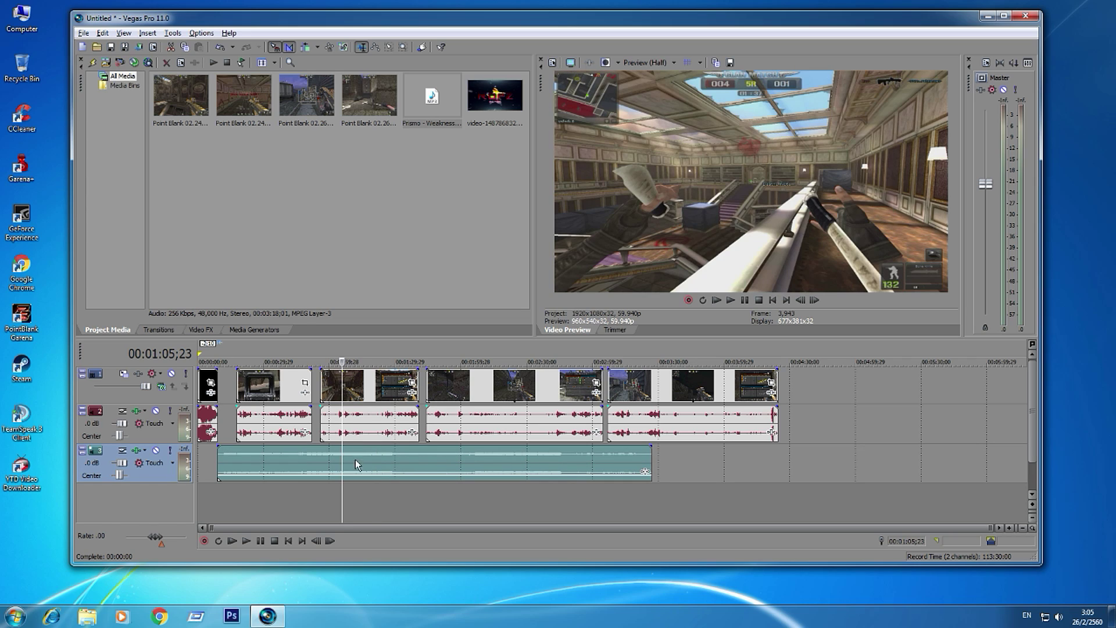
{"action": "left_click_drag", "start_coordinate": [376, 478], "coordinate": [377, 480]}
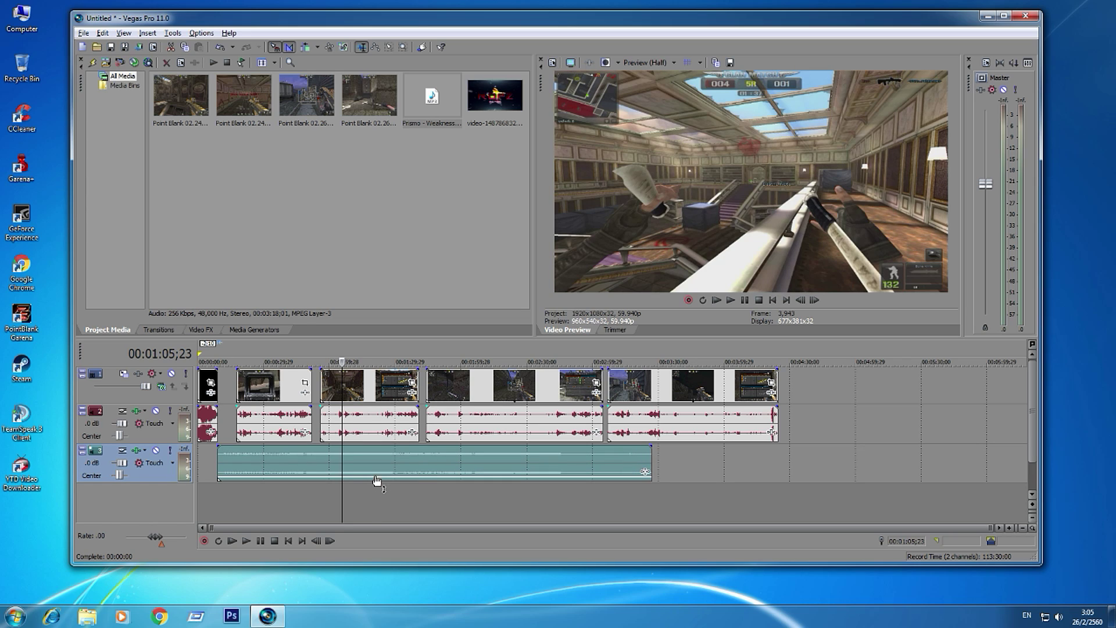
{"action": "left_click", "coordinate": [336, 465]}
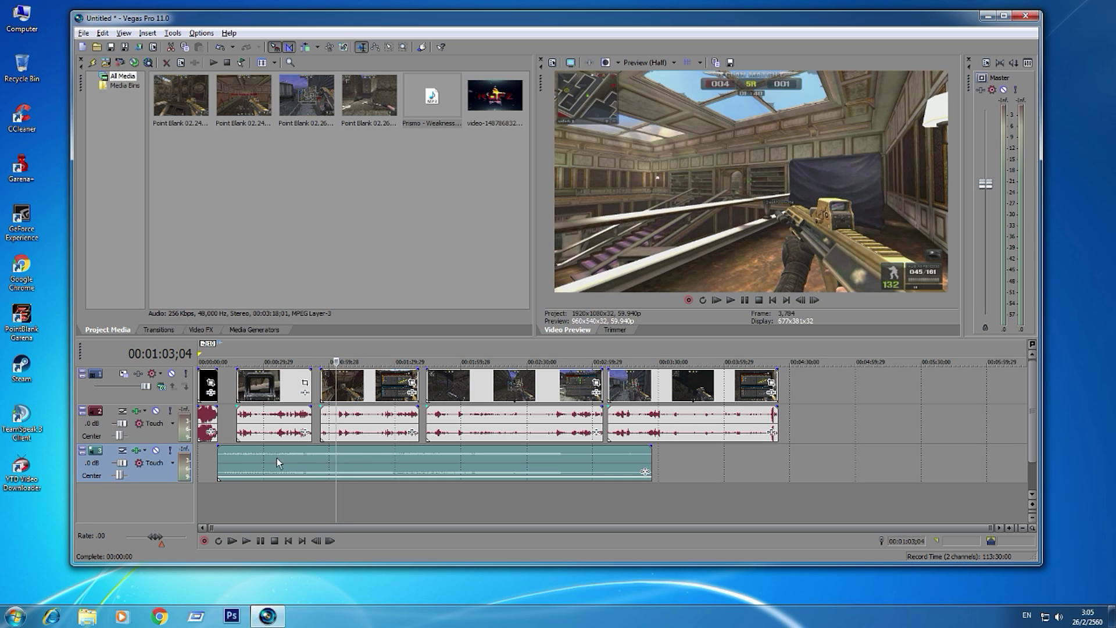
{"action": "left_click", "coordinate": [277, 458]}
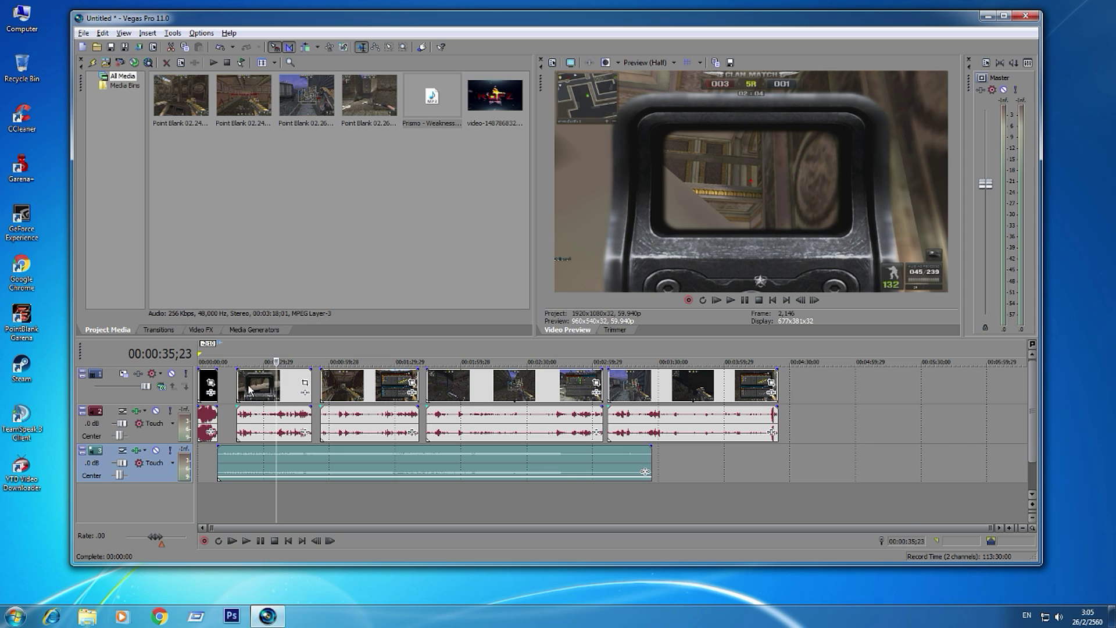
Move the four gameplay clips so they follow the intro and each other without gaps, and widen the program window.
{"action": "left_click_drag", "start_coordinate": [250, 389], "coordinate": [231, 390]}
{"action": "left_click_drag", "start_coordinate": [349, 397], "coordinate": [321, 397]}
{"action": "scroll", "coordinate": [471, 404], "scroll_direction": "up", "scroll_amount": 2}
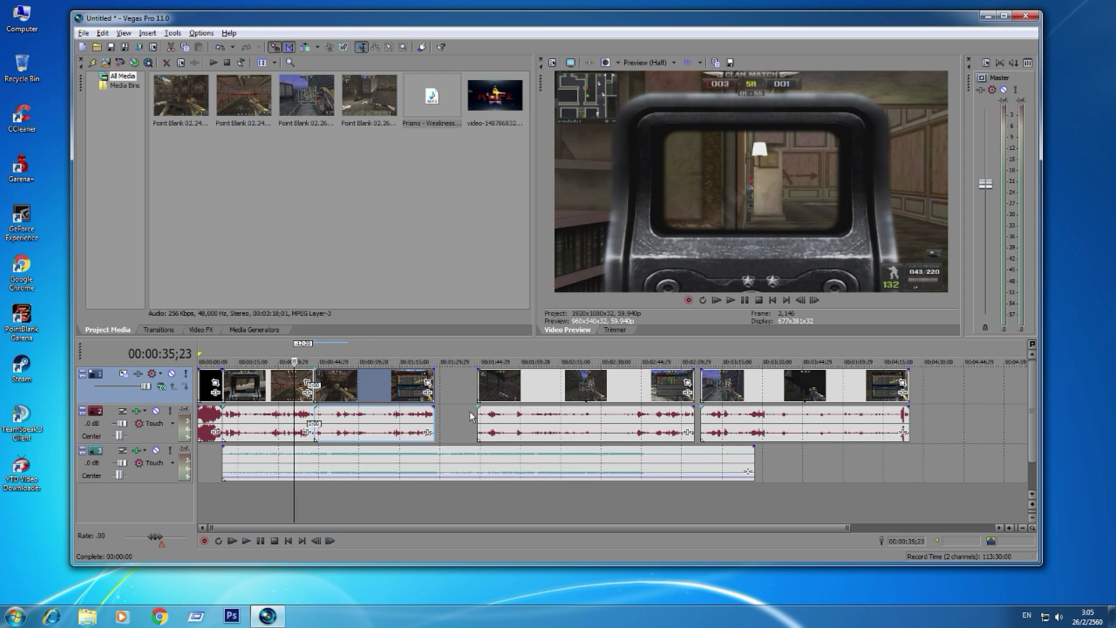
{"action": "left_click_drag", "start_coordinate": [686, 394], "coordinate": [624, 391]}
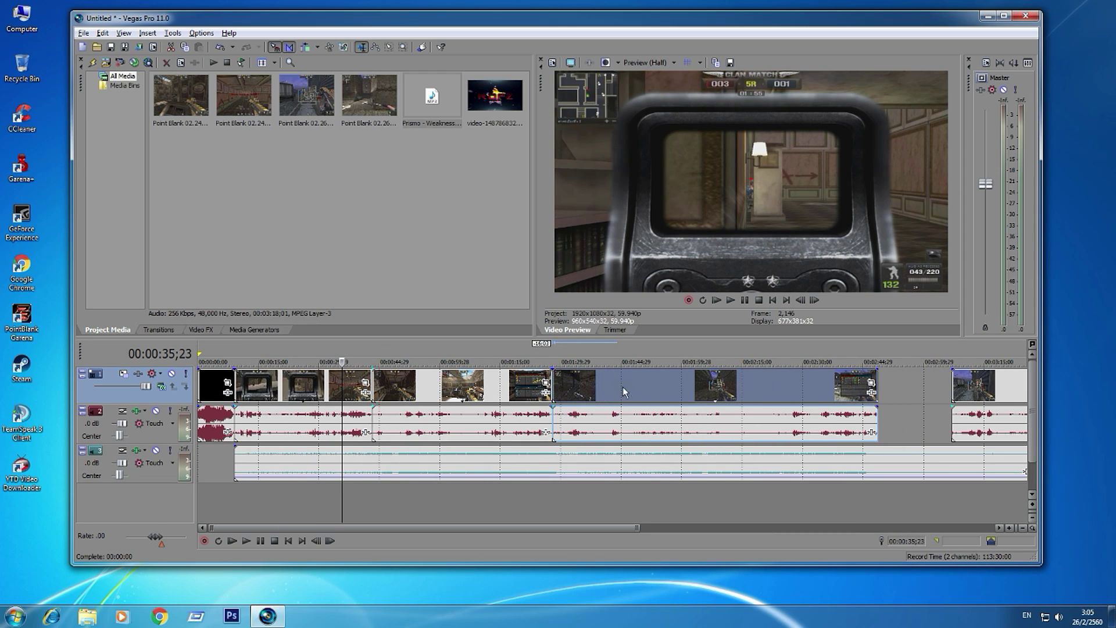
{"action": "left_click_drag", "start_coordinate": [992, 395], "coordinate": [918, 396]}
{"action": "scroll", "coordinate": [959, 390], "scroll_direction": "down", "scroll_amount": 2}
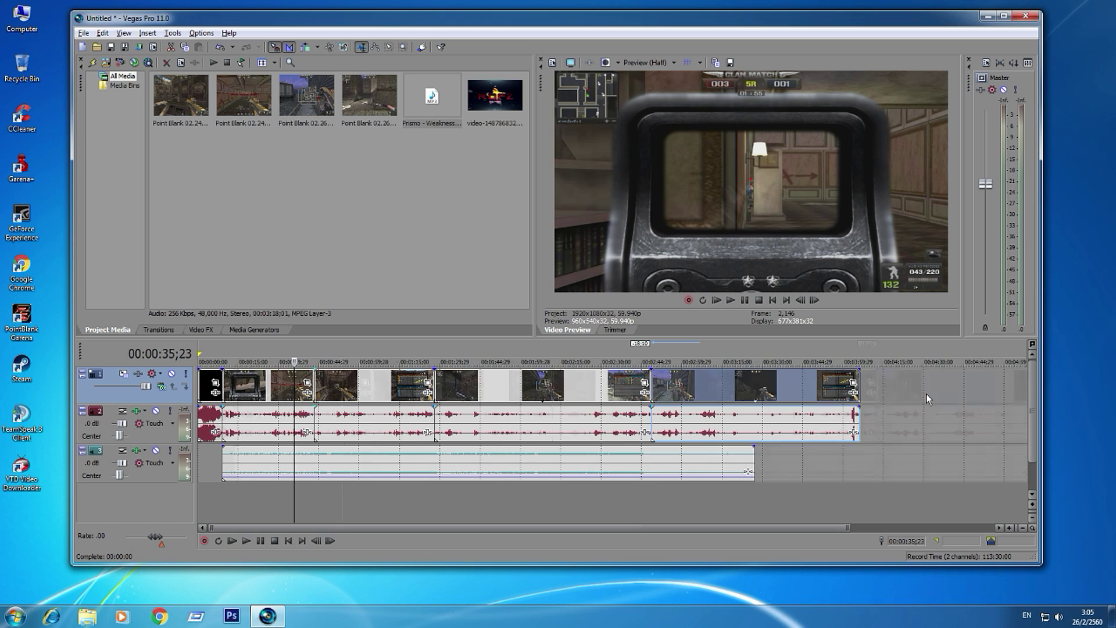
{"action": "left_click_drag", "start_coordinate": [1042, 373], "coordinate": [1079, 373]}
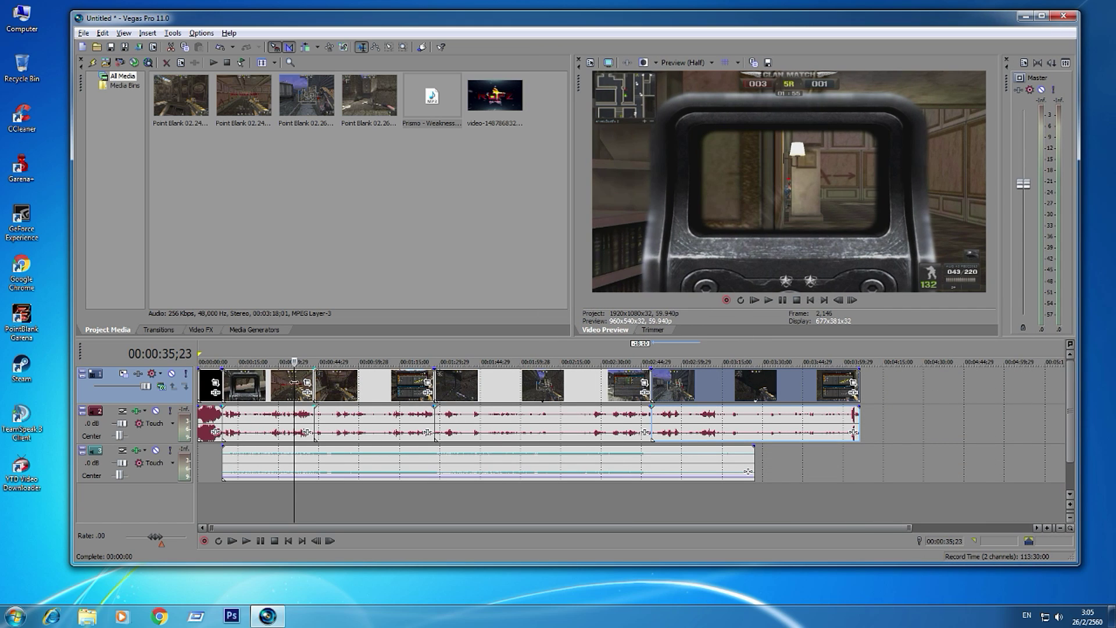
{"action": "left_click", "coordinate": [242, 387]}
{"action": "scroll", "coordinate": [330, 389], "scroll_direction": "up", "scroll_amount": 2}
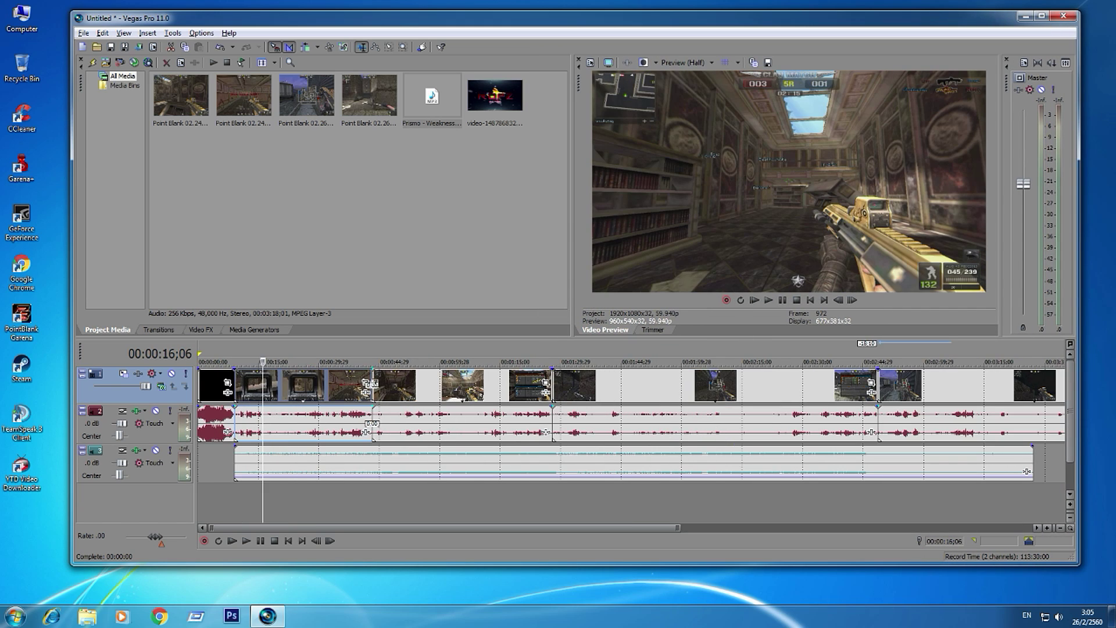
{"action": "left_click", "coordinate": [472, 384]}
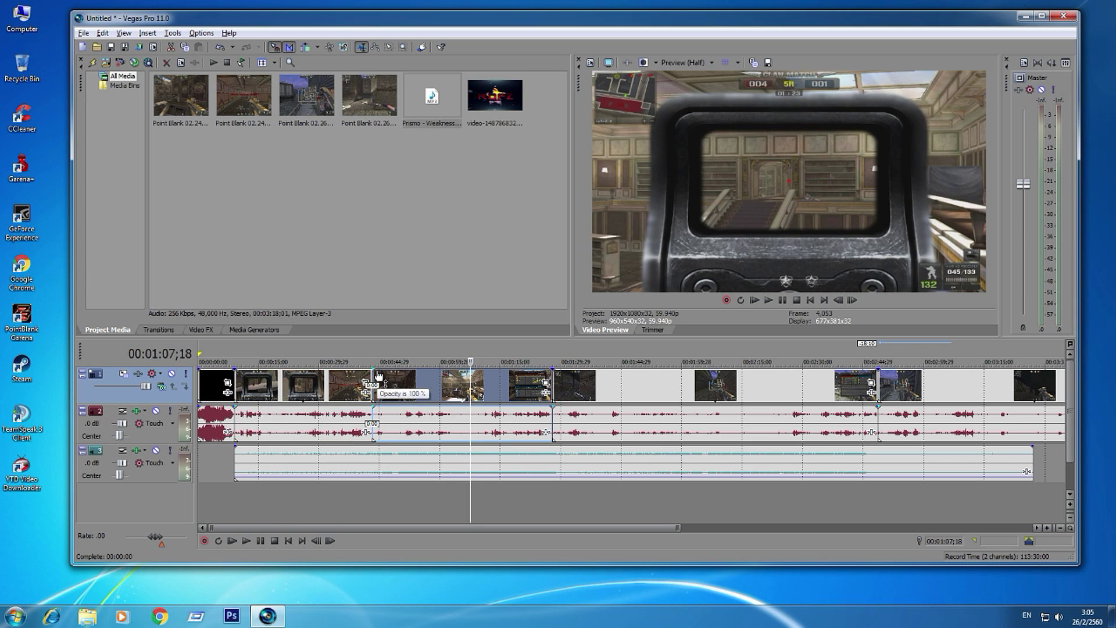
{"action": "left_click", "coordinate": [511, 390]}
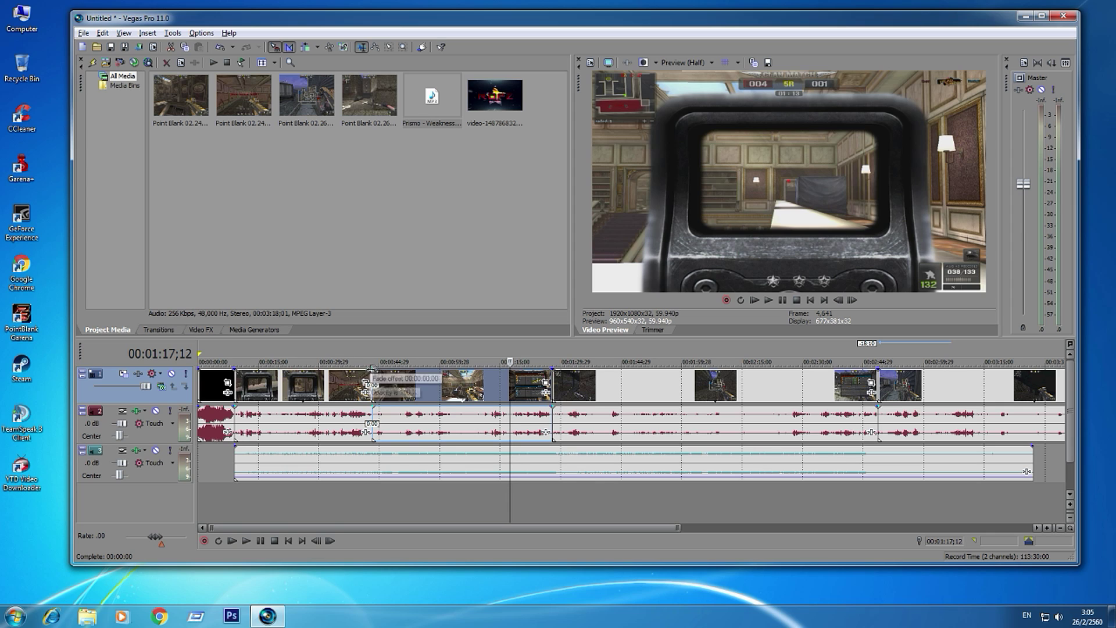
{"action": "left_click", "coordinate": [337, 385]}
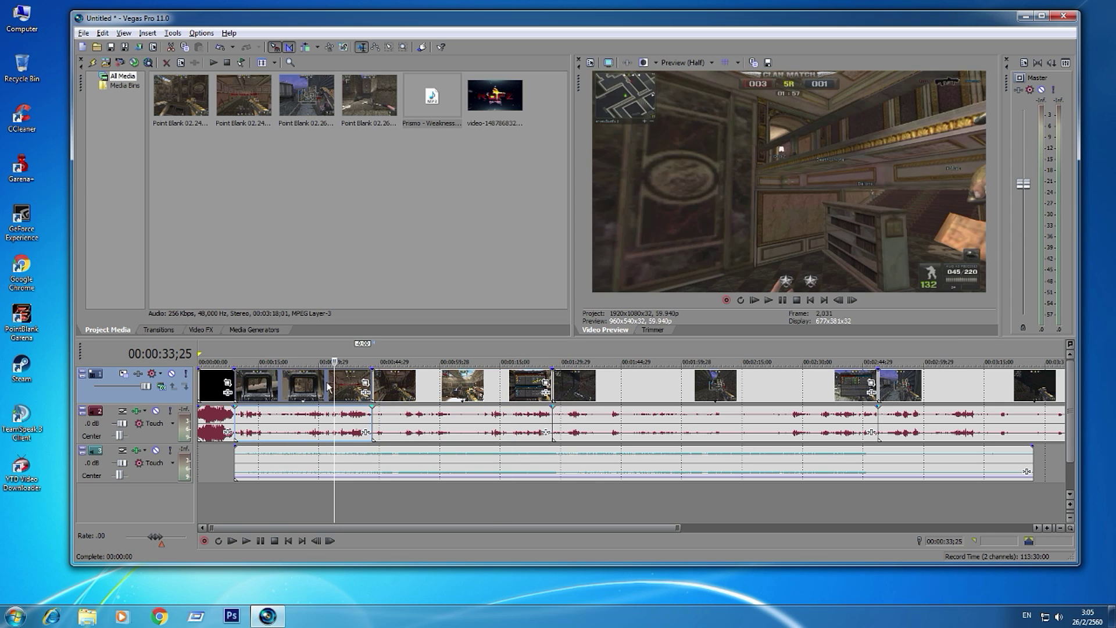
Lower the master volume and play the change from the intro into the first gameplay clip to check the sound.
{"action": "left_click", "coordinate": [253, 461]}
{"action": "left_click_drag", "start_coordinate": [1023, 185], "coordinate": [1025, 225]}
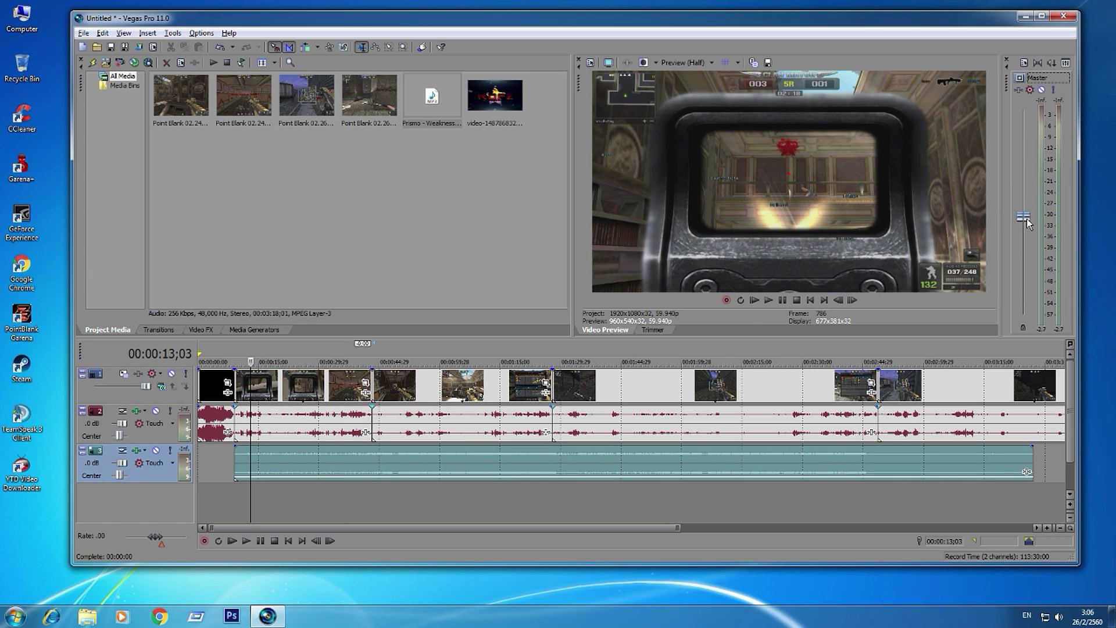
{"action": "left_click", "coordinate": [769, 300]}
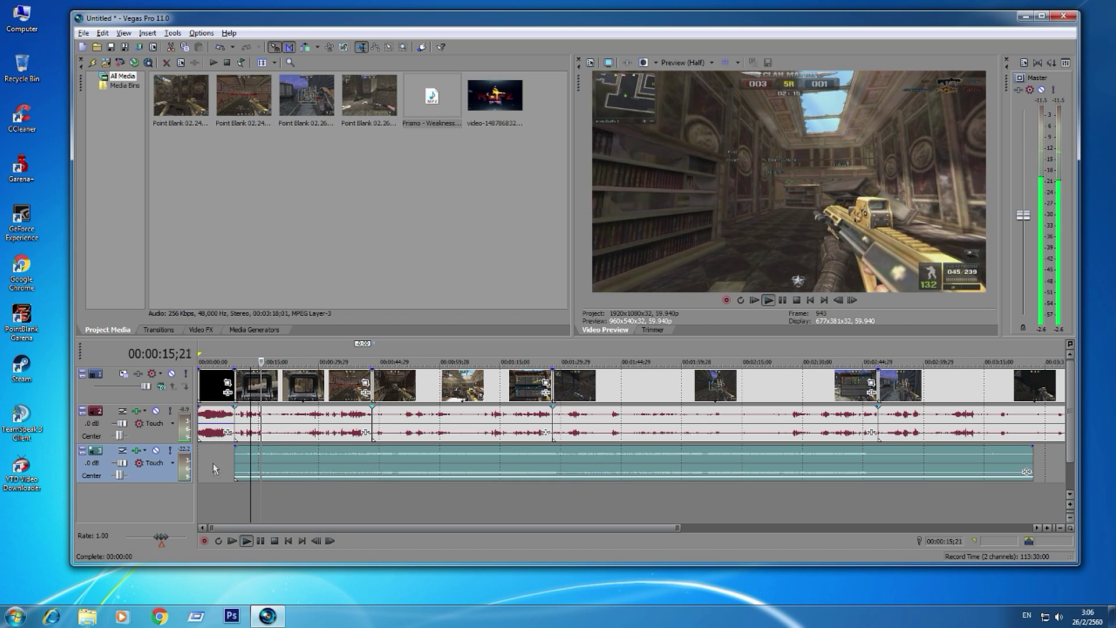
{"action": "left_click", "coordinate": [214, 485]}
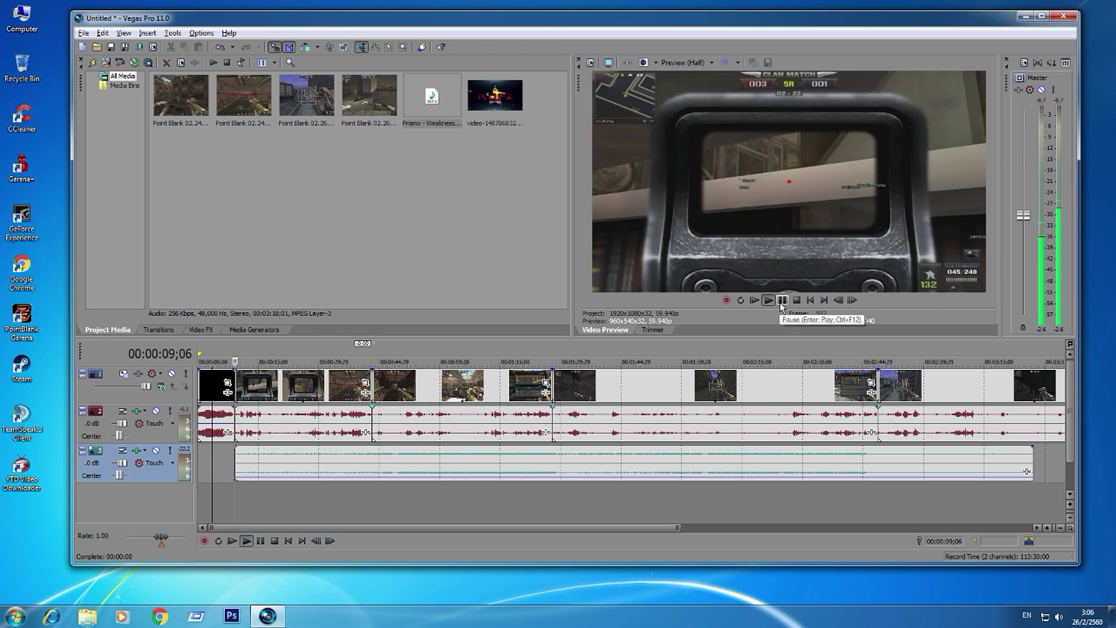
{"action": "left_click", "coordinate": [783, 300]}
Add a short fade-out at the end of the intro's video and play the change into the first gameplay clip.
{"action": "left_click", "coordinate": [273, 387]}
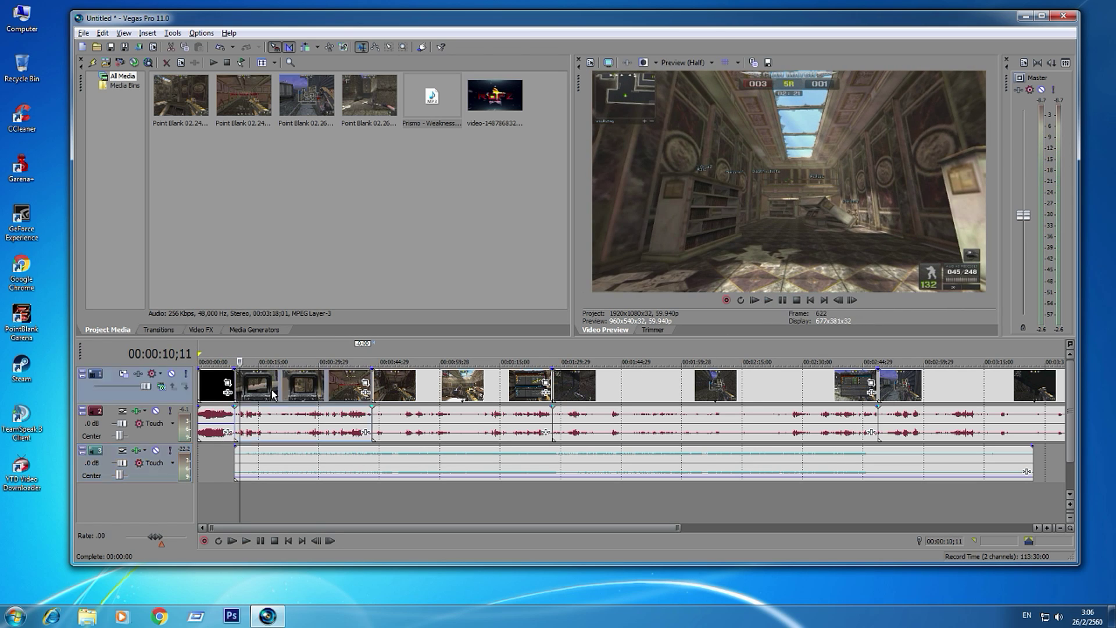
{"action": "left_click", "coordinate": [253, 390]}
{"action": "left_click", "coordinate": [267, 382]}
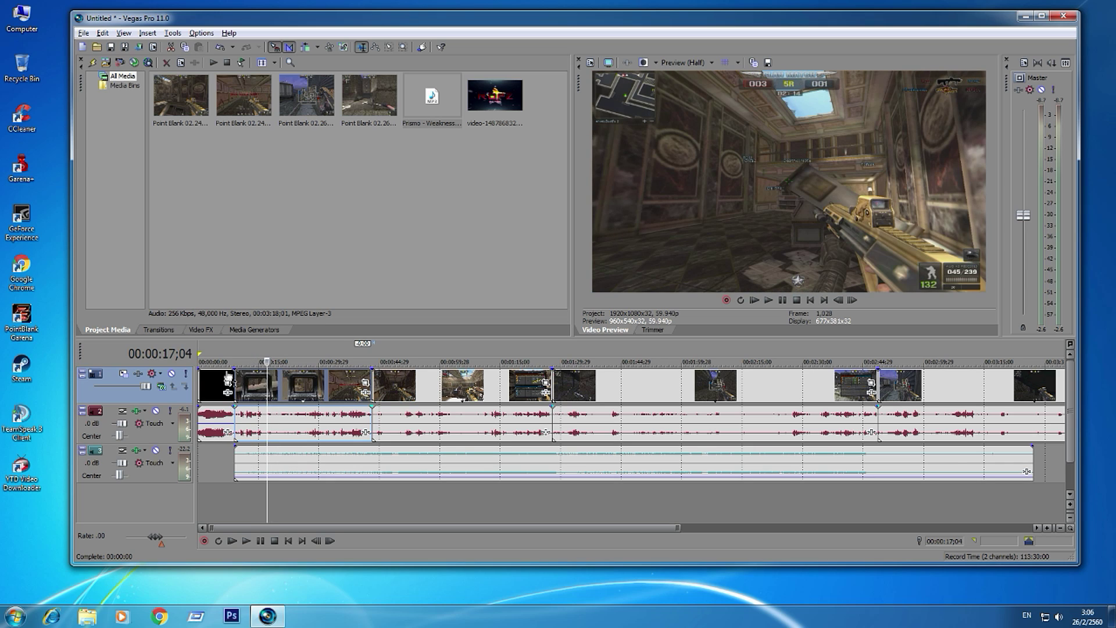
{"action": "scroll", "coordinate": [282, 378], "scroll_direction": "up", "scroll_amount": 3}
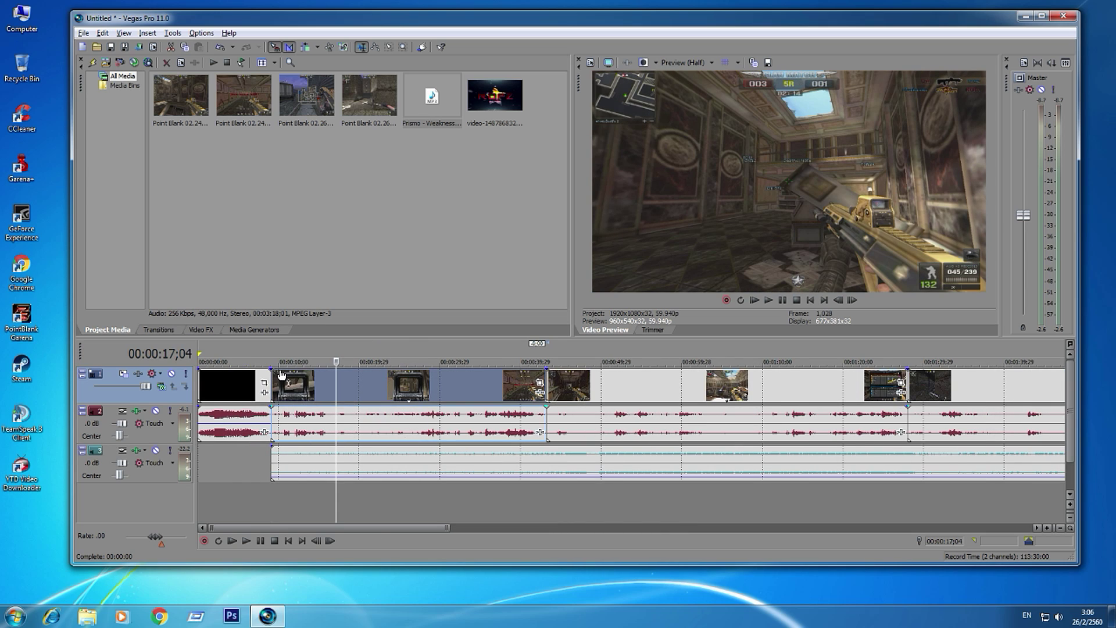
{"action": "left_click", "coordinate": [295, 383]}
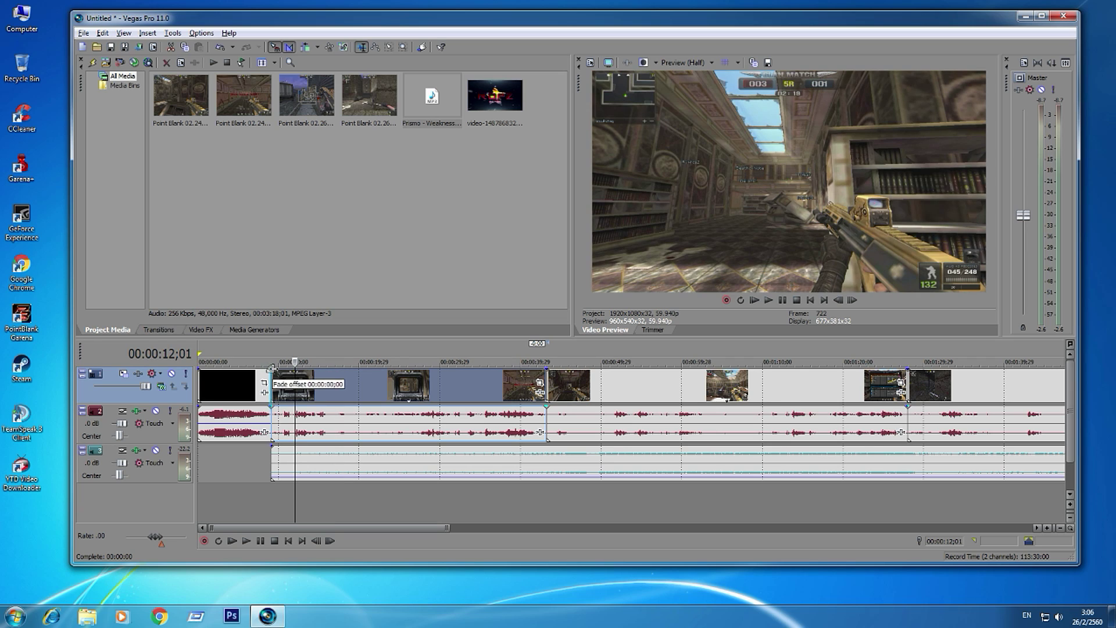
{"action": "left_click", "coordinate": [284, 381]}
{"action": "left_click", "coordinate": [312, 382]}
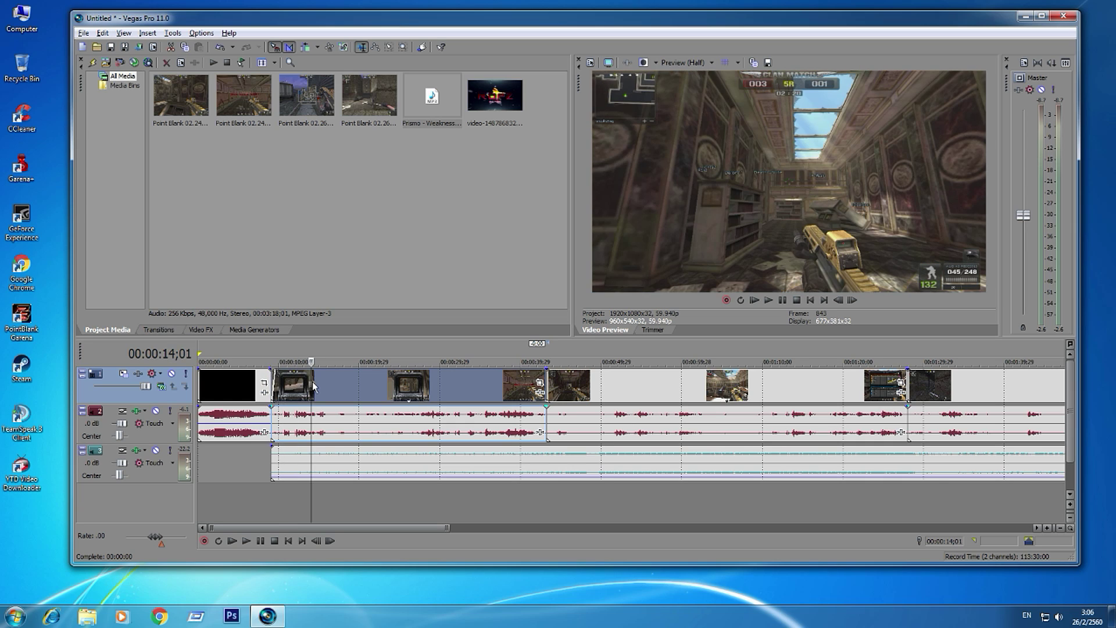
{"action": "left_click", "coordinate": [241, 384]}
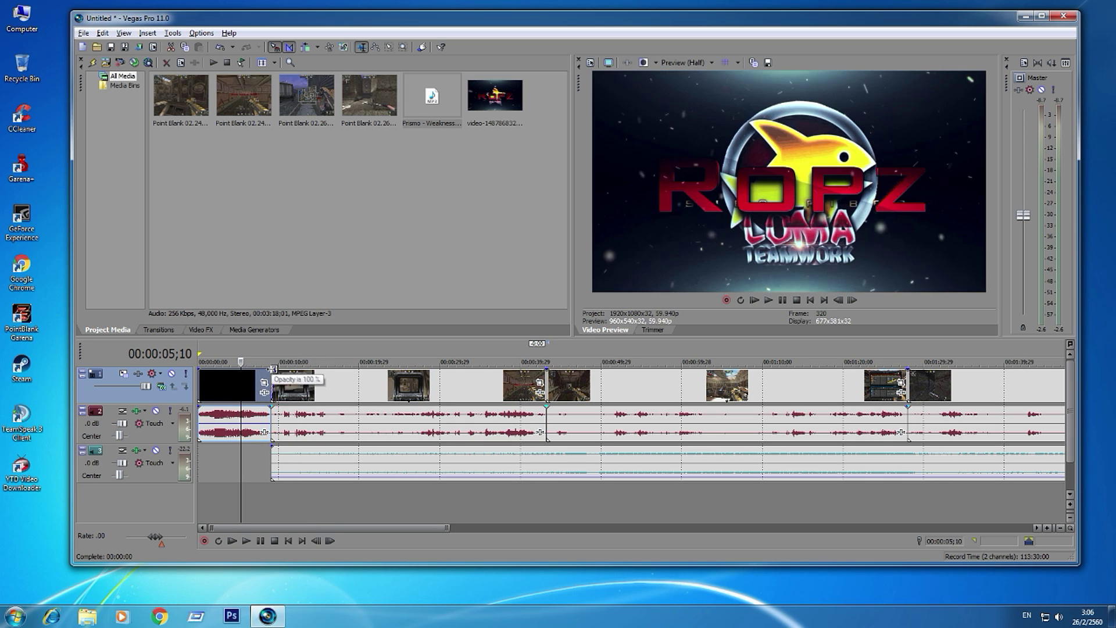
{"action": "left_click_drag", "start_coordinate": [266, 367], "coordinate": [267, 368]}
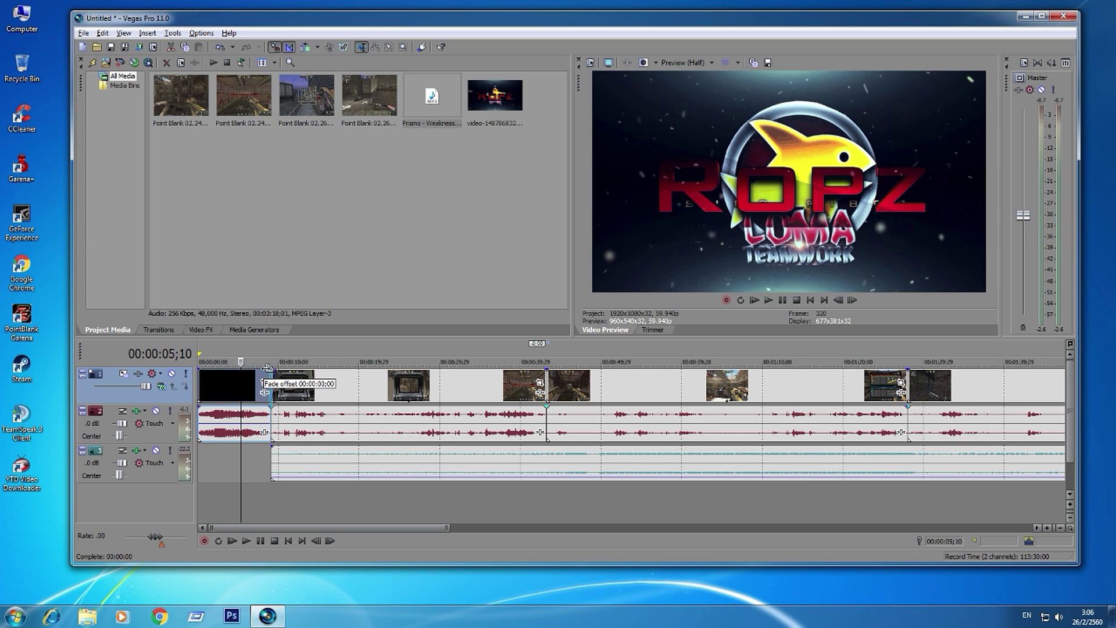
{"action": "left_click", "coordinate": [266, 501]}
{"action": "key", "text": "space"}
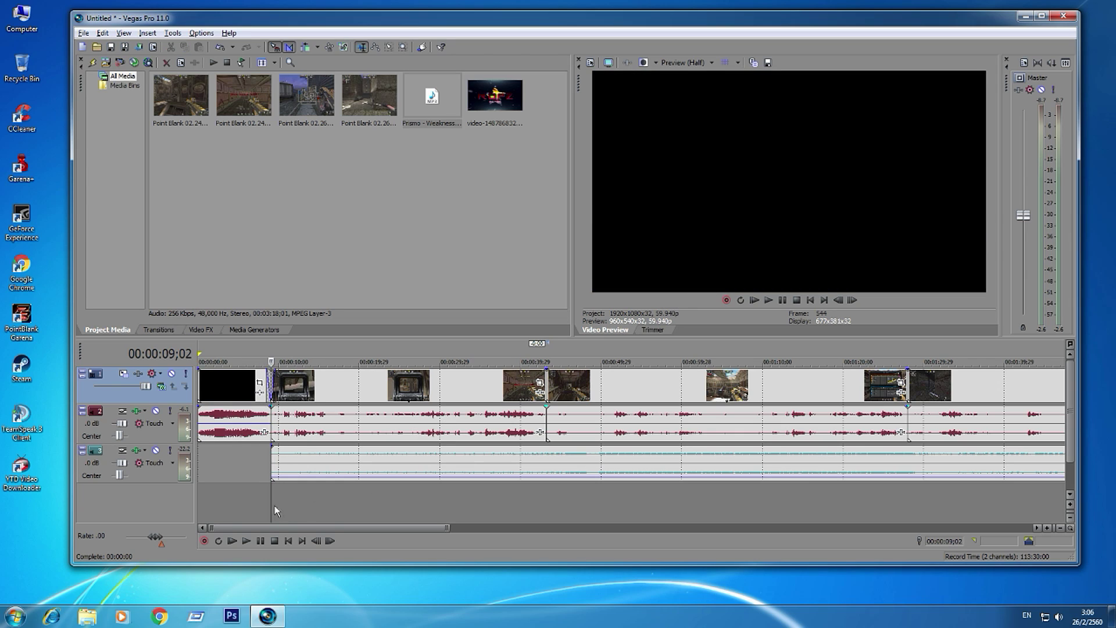
{"action": "left_click", "coordinate": [765, 302]}
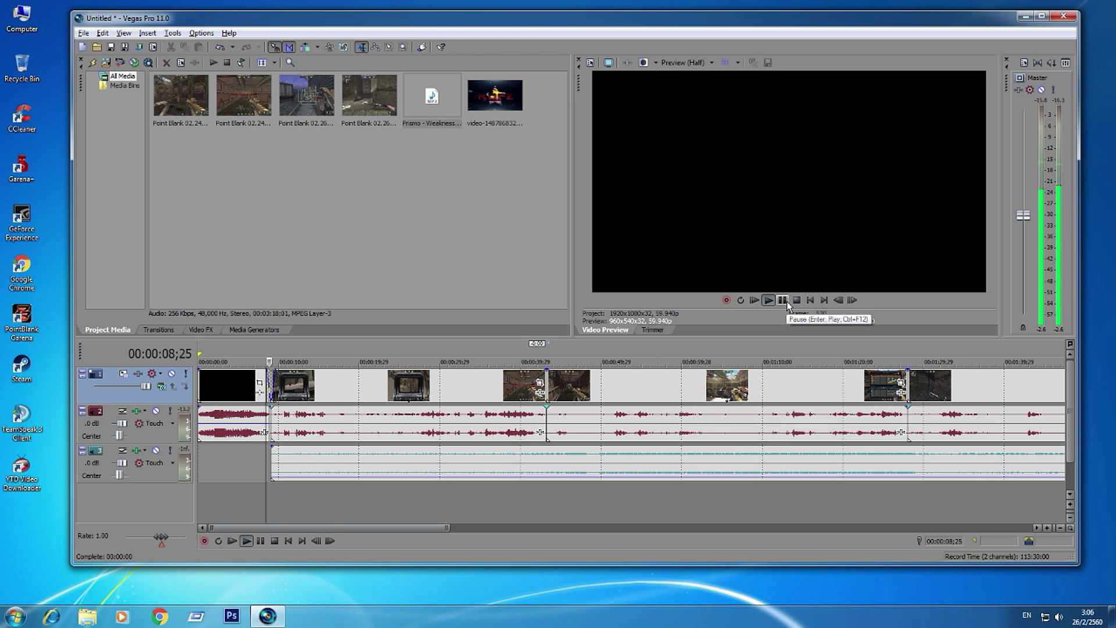
Fade in the first gameplay clip's video over about 00:00:00;26, lengthen the intro's video fade-out slightly and replay the transition.
{"action": "left_click", "coordinate": [322, 401]}
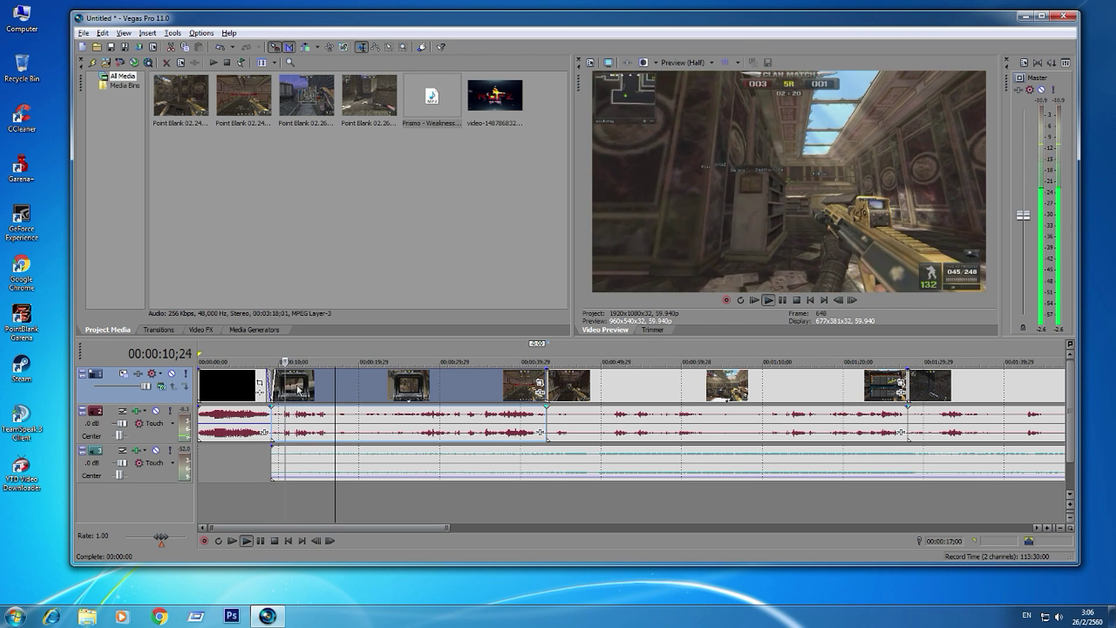
{"action": "left_click_drag", "start_coordinate": [336, 500], "coordinate": [269, 502]}
{"action": "left_click", "coordinate": [269, 502]}
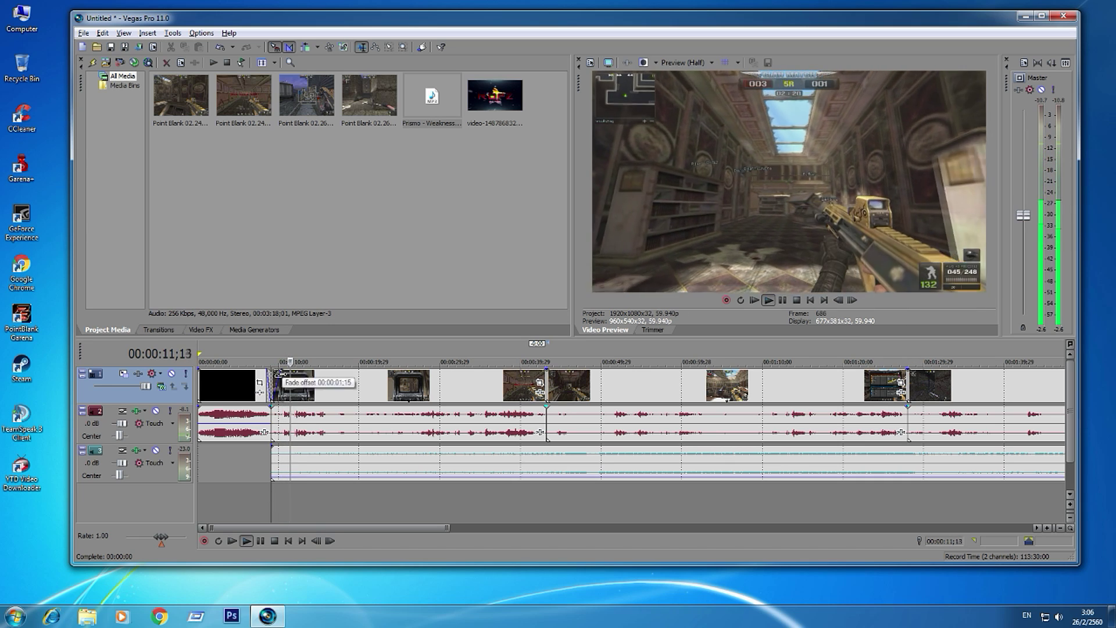
{"action": "left_click", "coordinate": [277, 508]}
{"action": "left_click", "coordinate": [275, 508]}
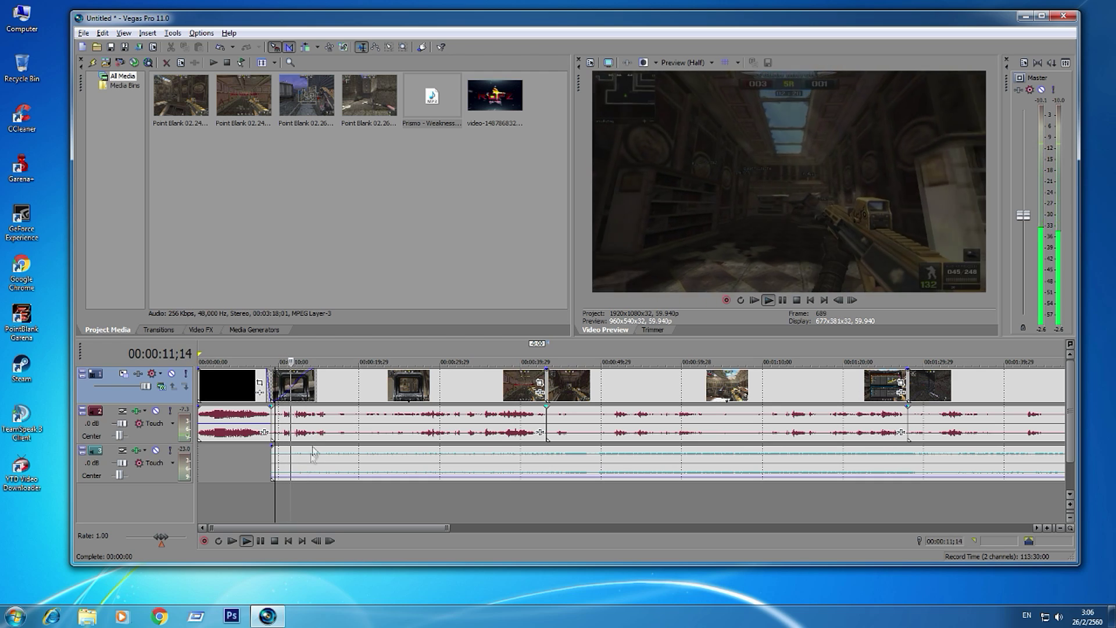
{"action": "left_click_drag", "start_coordinate": [314, 371], "coordinate": [275, 385]}
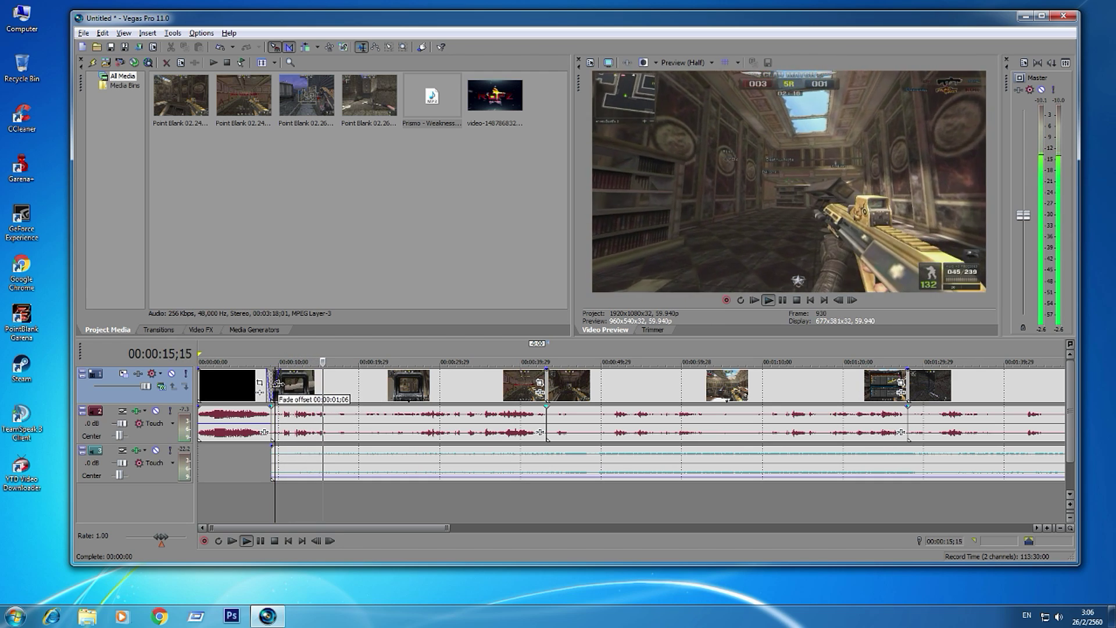
{"action": "left_click", "coordinate": [290, 494]}
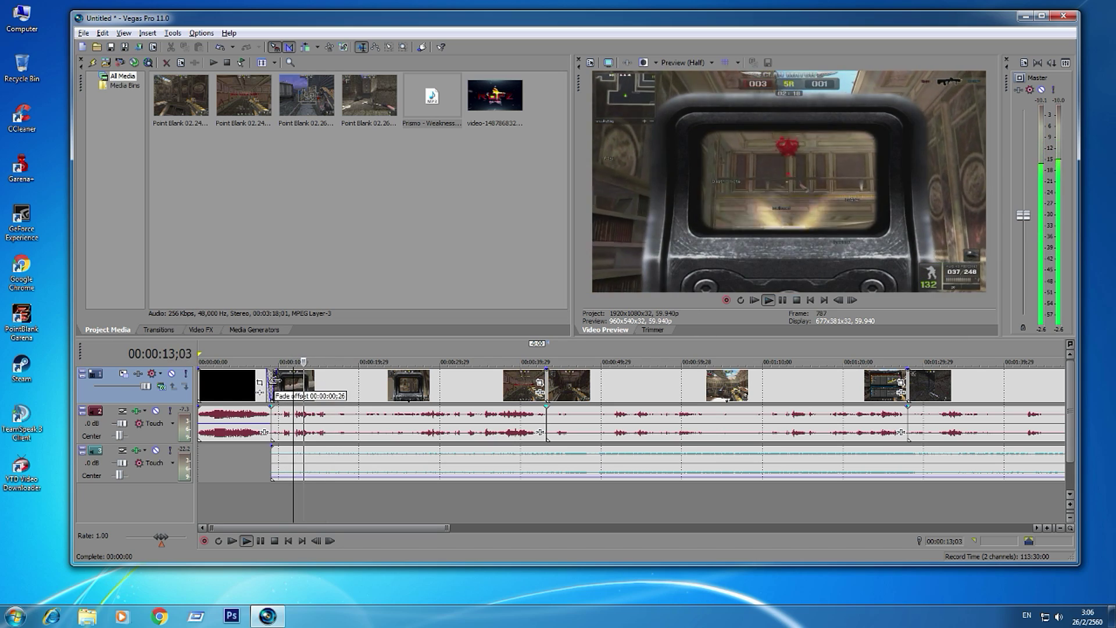
{"action": "left_click", "coordinate": [273, 493]}
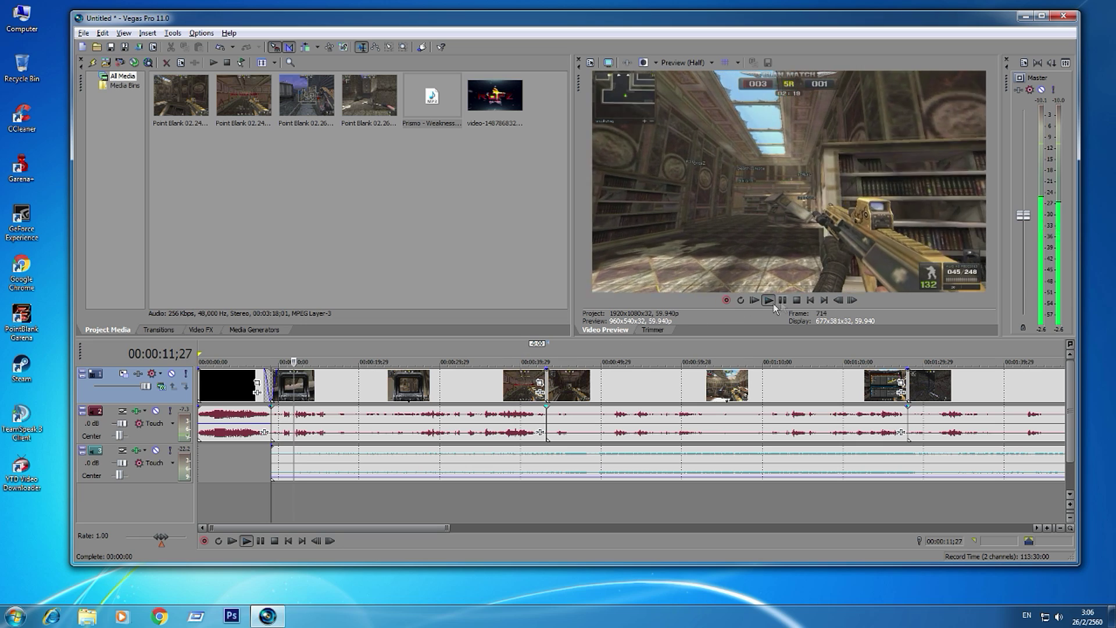
{"action": "key", "text": "Return"}
Add a fade-in to the start of the first gameplay clip's audio, clearly longer than its video fade-in.
{"action": "left_click", "coordinate": [328, 430]}
{"action": "left_click", "coordinate": [342, 421]}
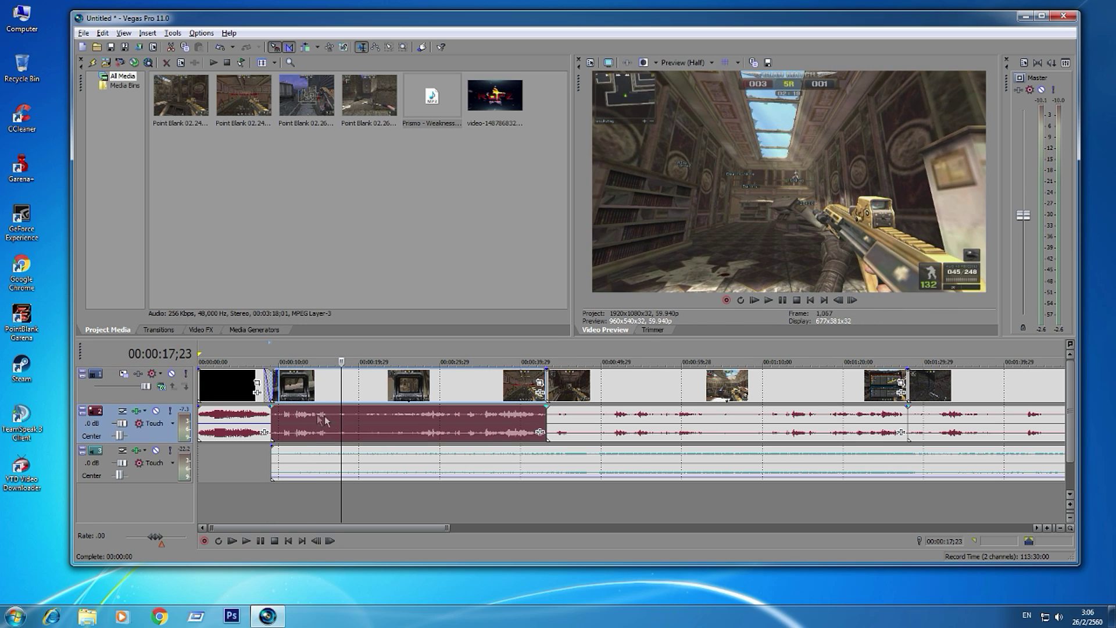
{"action": "left_click_drag", "start_coordinate": [269, 405], "coordinate": [300, 408]}
{"action": "left_click", "coordinate": [294, 494]}
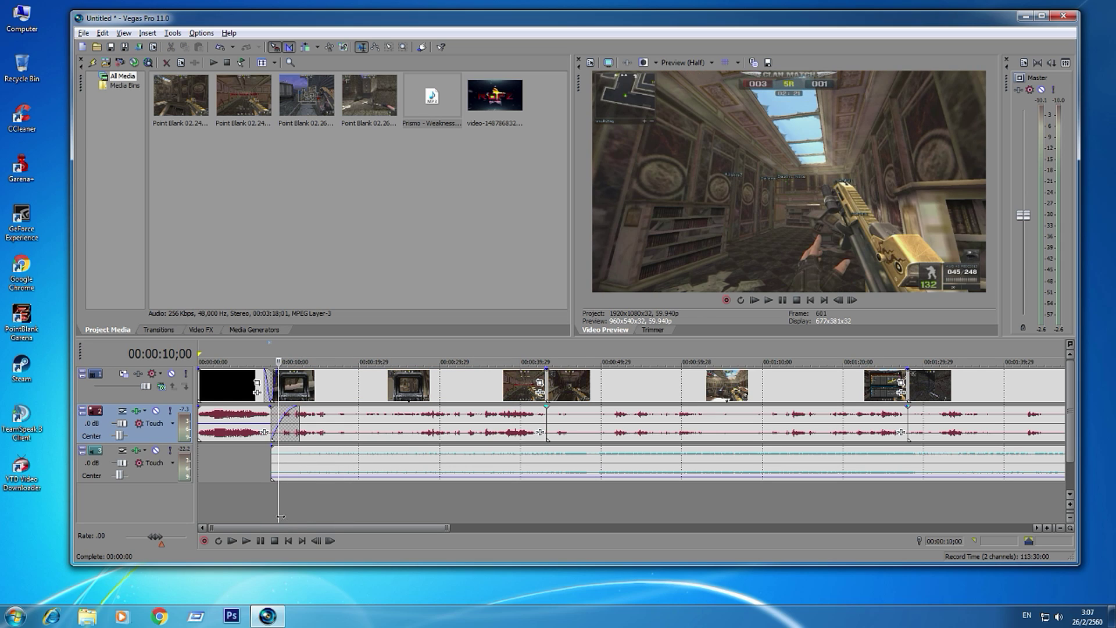
{"action": "left_click", "coordinate": [279, 519]}
Add an audio fade-out and a video fade-in of about 00:00:00;23 to the intro, and play its transition into the first gameplay clip.
{"action": "left_click_drag", "start_coordinate": [271, 407], "coordinate": [202, 369]}
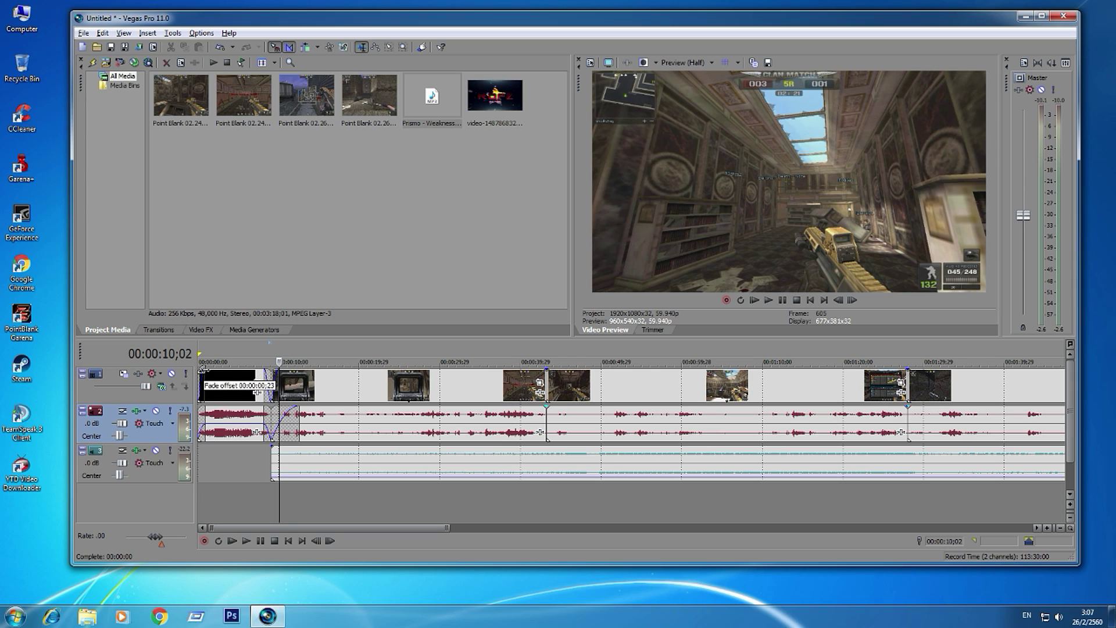
{"action": "left_click", "coordinate": [226, 376]}
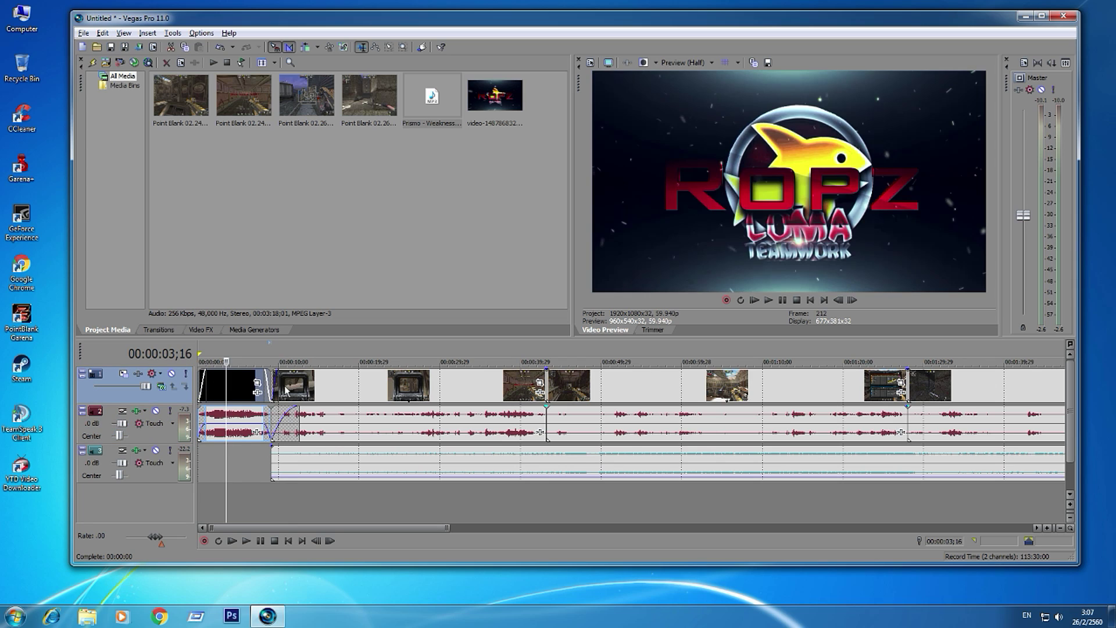
{"action": "left_click", "coordinate": [261, 505]}
{"action": "key", "text": "space"}
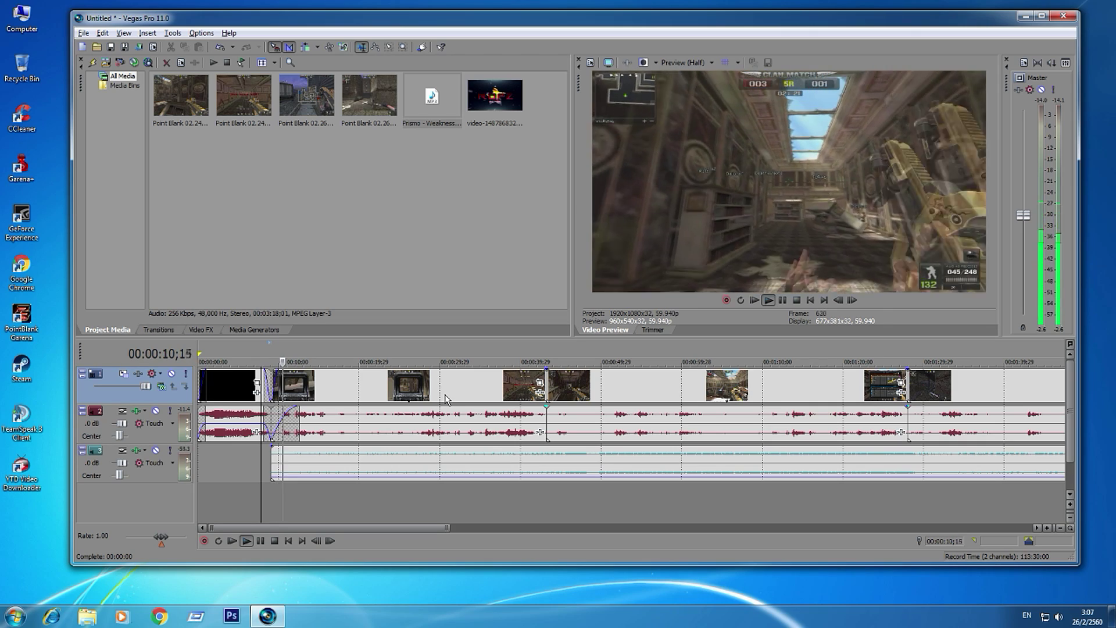
{"action": "scroll", "coordinate": [442, 401], "scroll_direction": "down", "scroll_amount": 2}
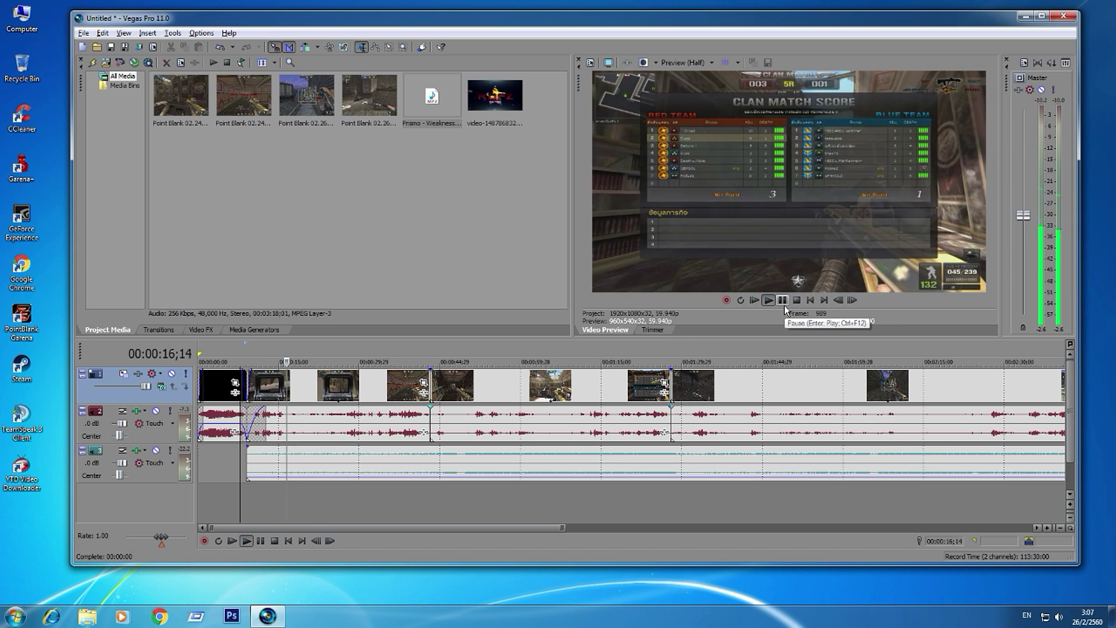
Apply the Sharpen effect to the first gameplay clip with an amount of 0.100 and save the setting as preset 100++++.
{"action": "left_click", "coordinate": [784, 305]}
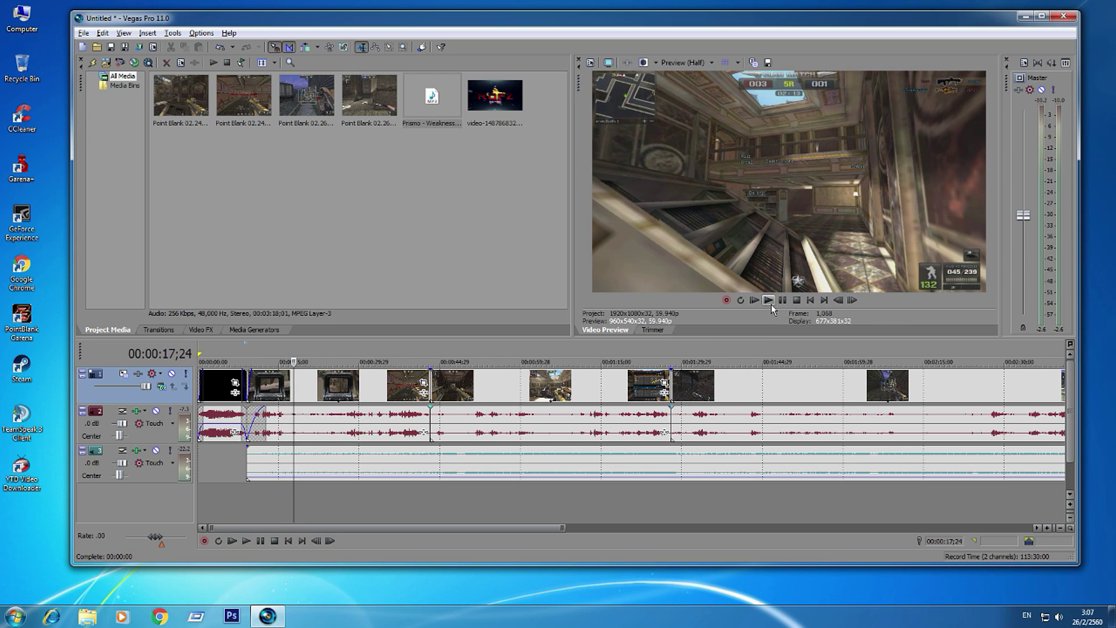
{"action": "left_click", "coordinate": [770, 301]}
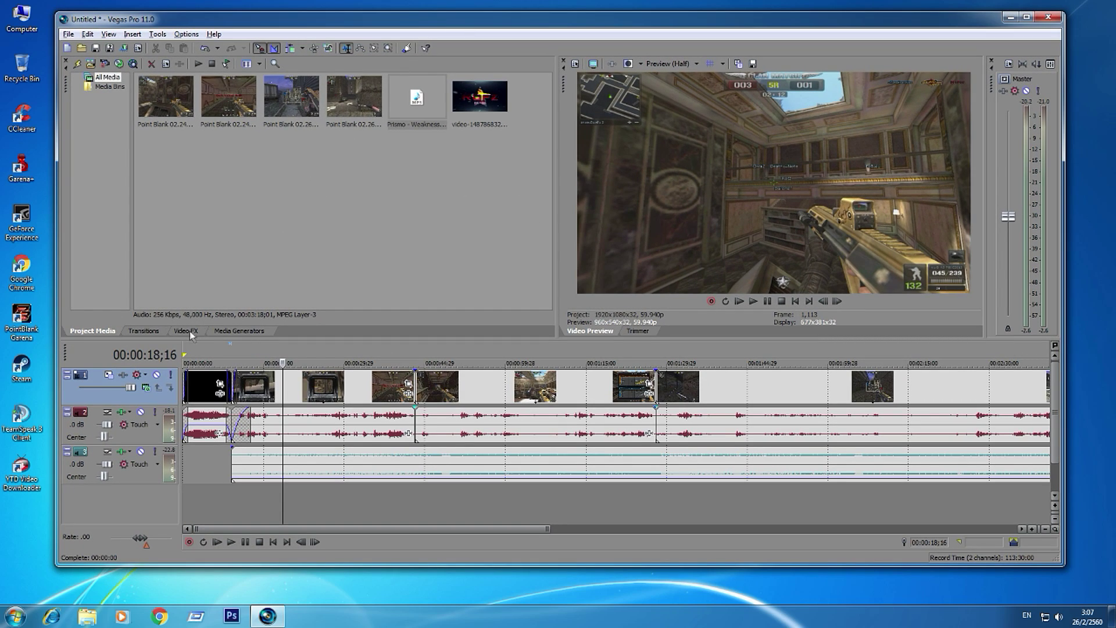
{"action": "left_click", "coordinate": [189, 330]}
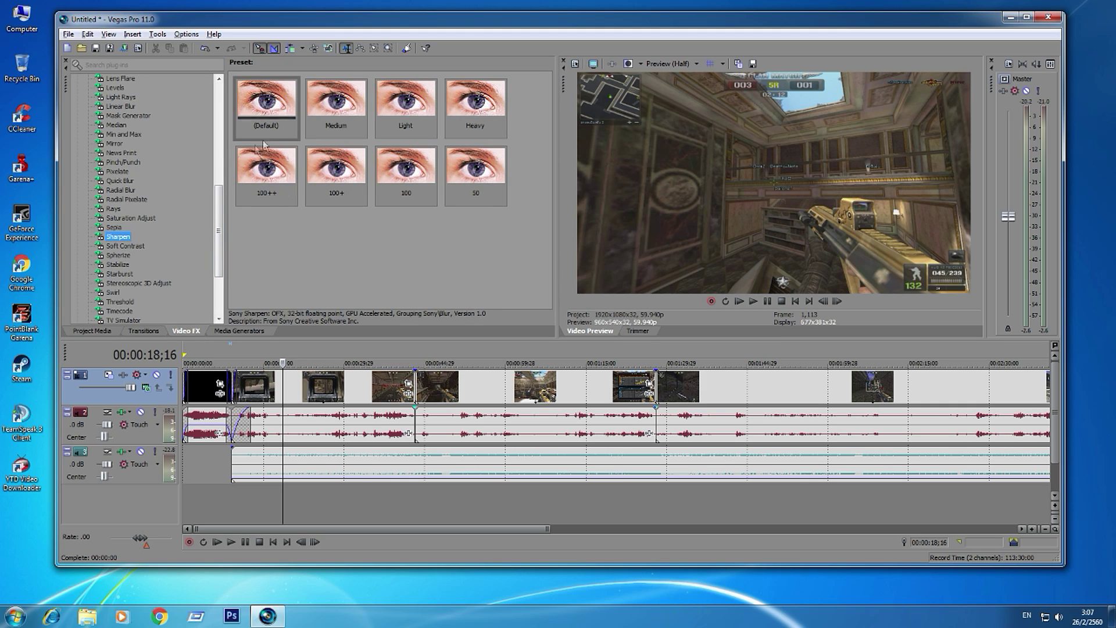
{"action": "left_click", "coordinate": [280, 109]}
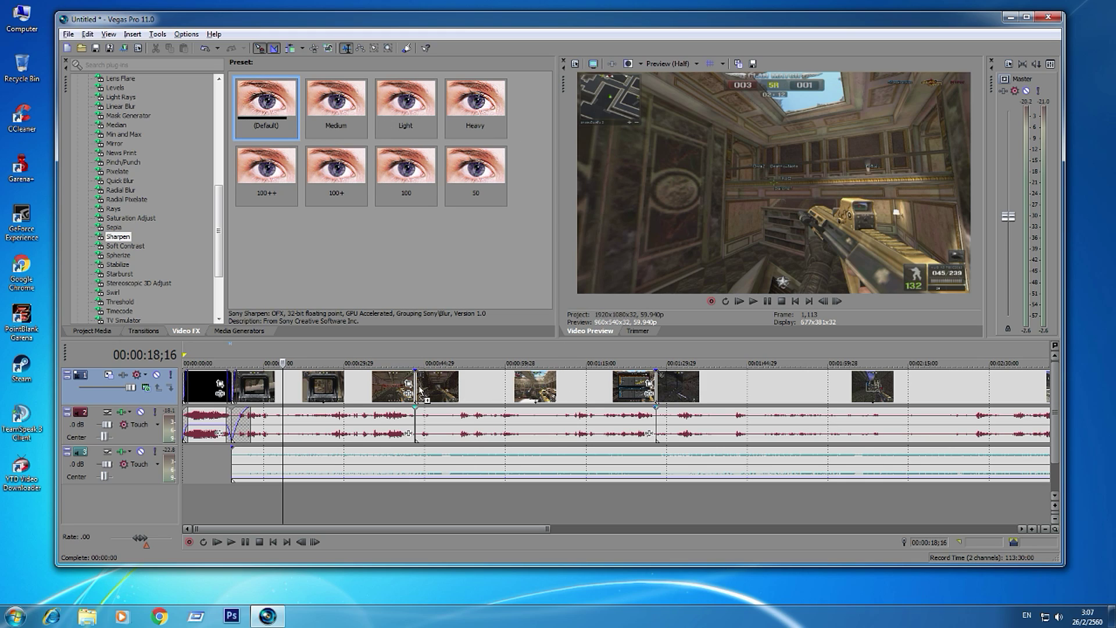
{"action": "left_click_drag", "start_coordinate": [335, 391], "coordinate": [336, 391]}
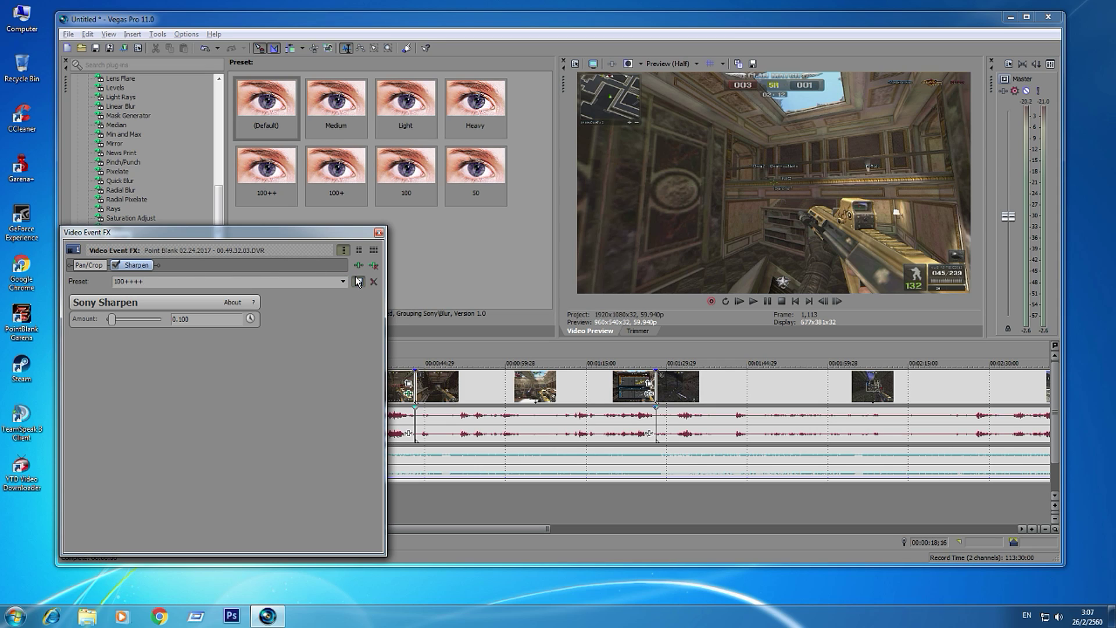
{"action": "left_click", "coordinate": [379, 233]}
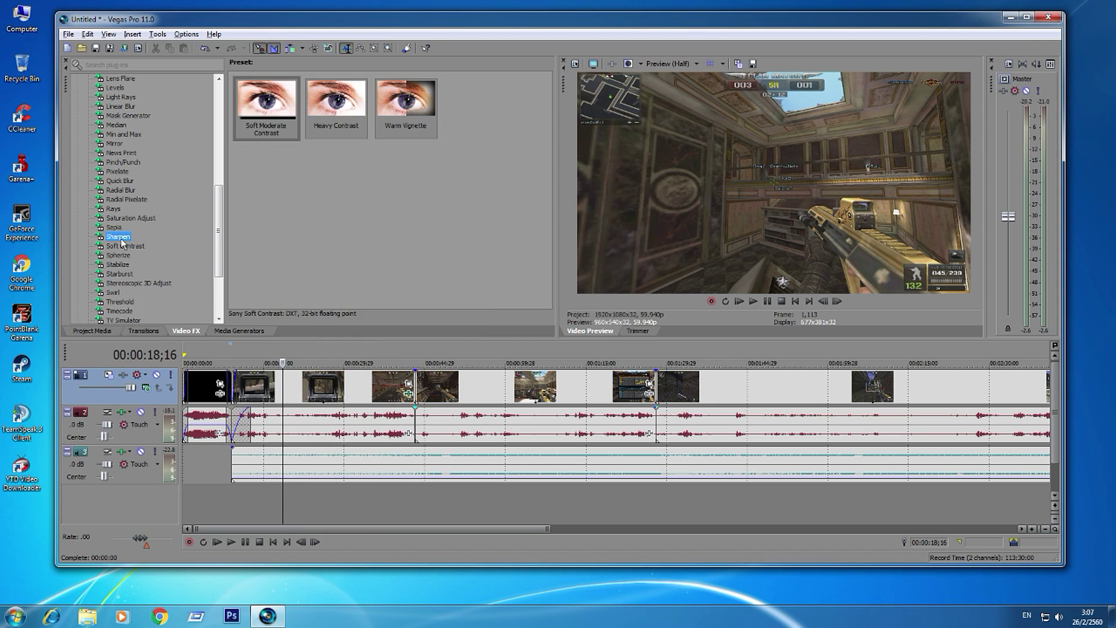
Apply the saved 100++++ Sharpen preset to the second and third gameplay clips.
{"action": "left_click", "coordinate": [275, 177]}
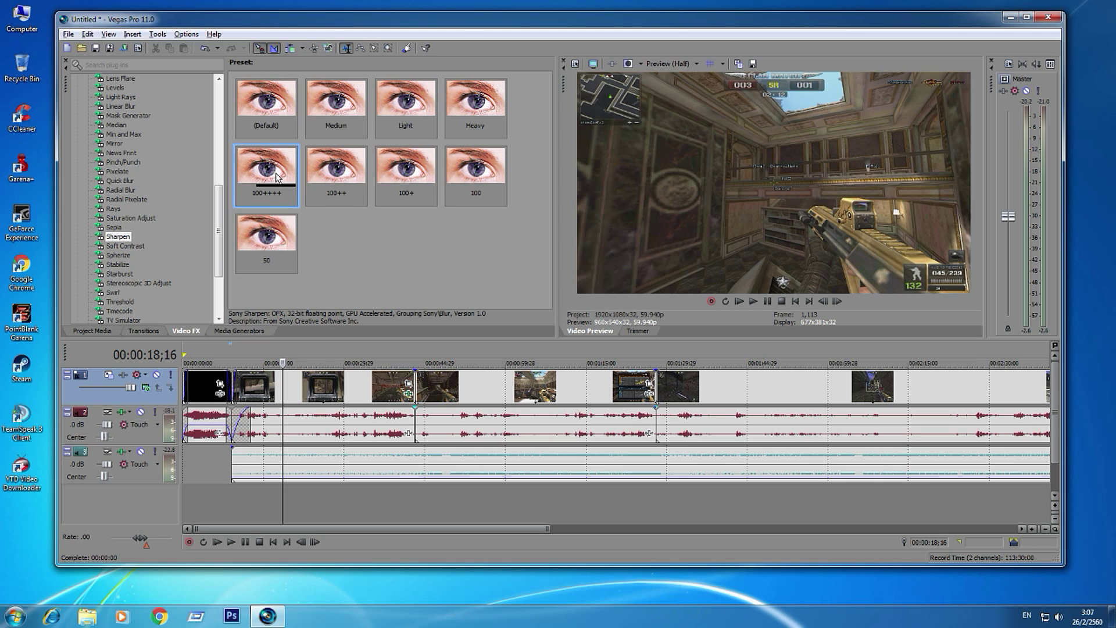
{"action": "left_click", "coordinate": [321, 176]}
{"action": "left_click", "coordinate": [265, 170]}
{"action": "scroll", "coordinate": [217, 229], "scroll_direction": "up", "scroll_amount": 1}
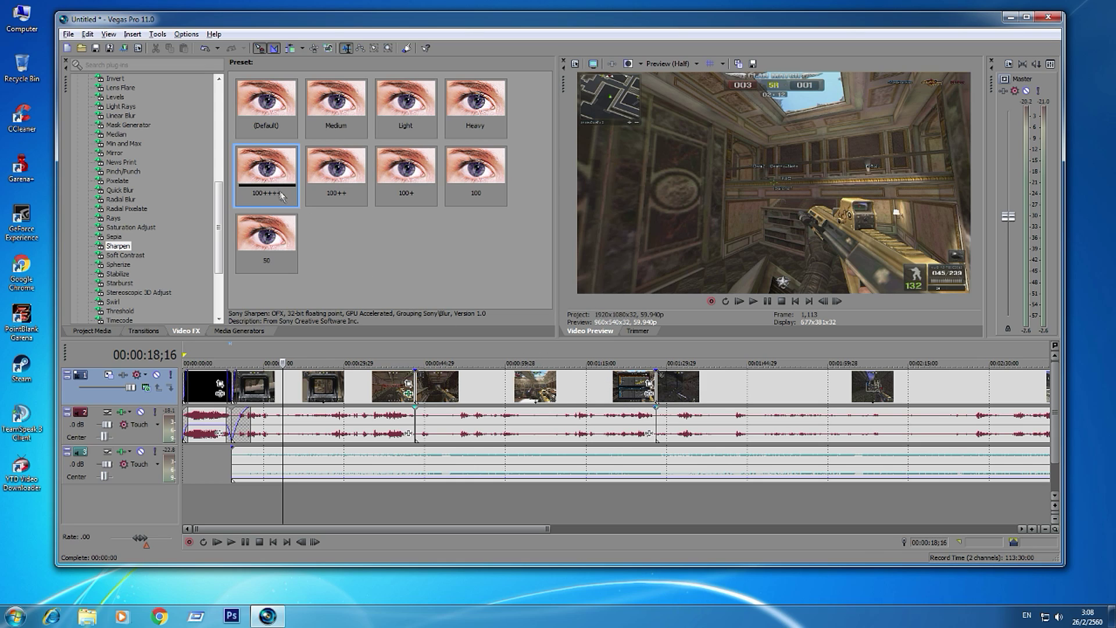
{"action": "left_click_drag", "start_coordinate": [586, 411], "coordinate": [600, 399]}
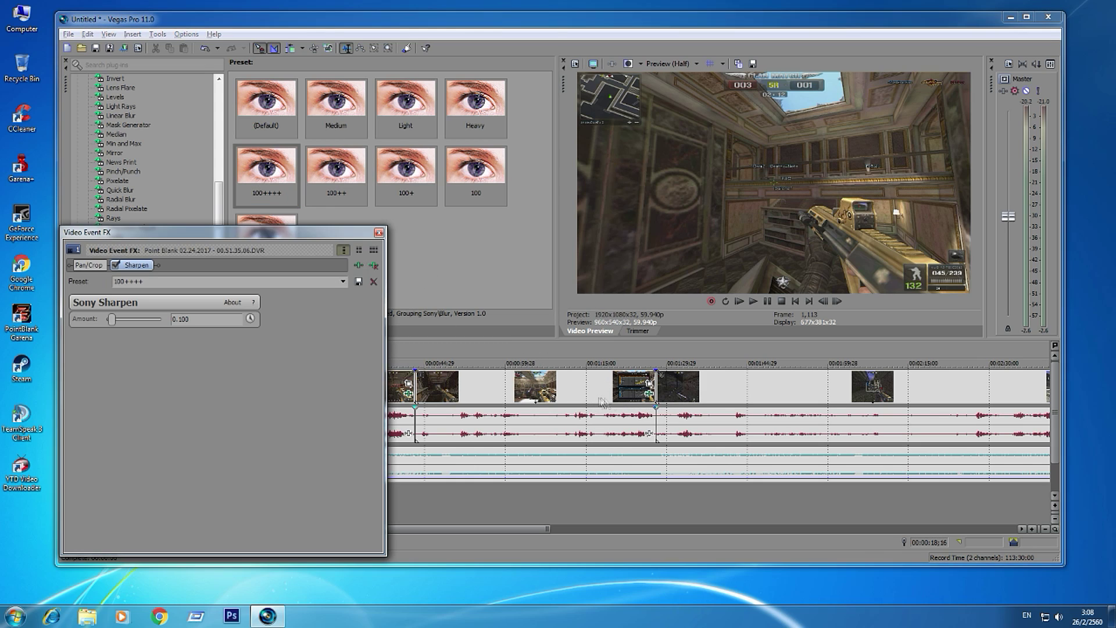
{"action": "left_click", "coordinate": [379, 235]}
{"action": "left_click_drag", "start_coordinate": [266, 174], "coordinate": [326, 387]}
{"action": "left_click", "coordinate": [379, 233]}
Apply the 100++++ Sharpen preset to the fourth gameplay clip, the last one on the video track.
{"action": "left_click_drag", "start_coordinate": [461, 528], "coordinate": [594, 529]}
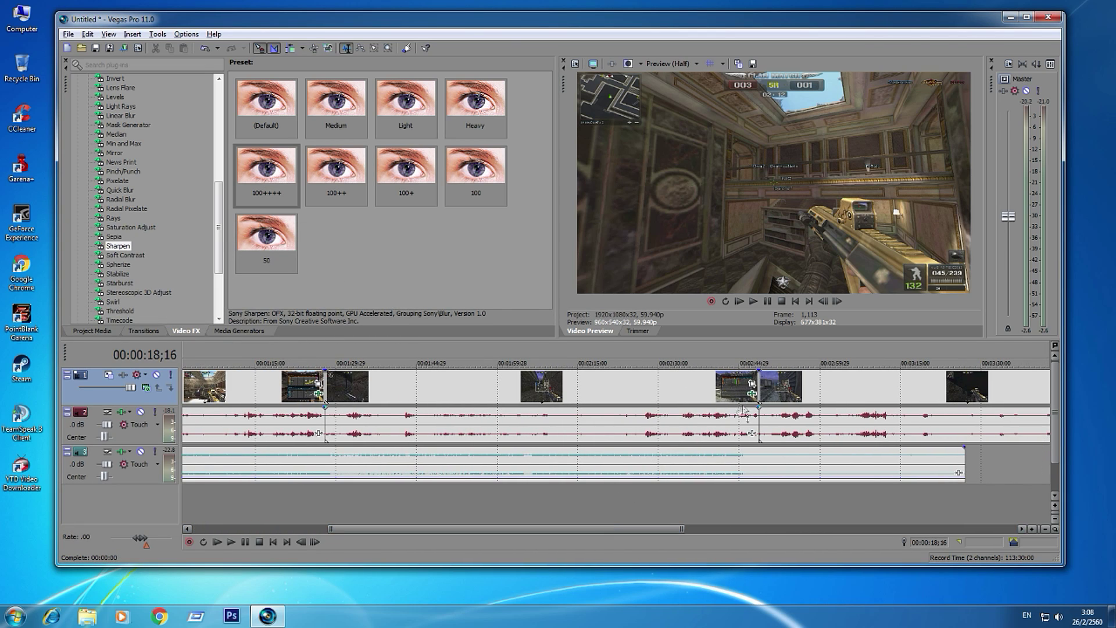
{"action": "left_click", "coordinate": [684, 393]}
{"action": "left_click", "coordinate": [779, 391]}
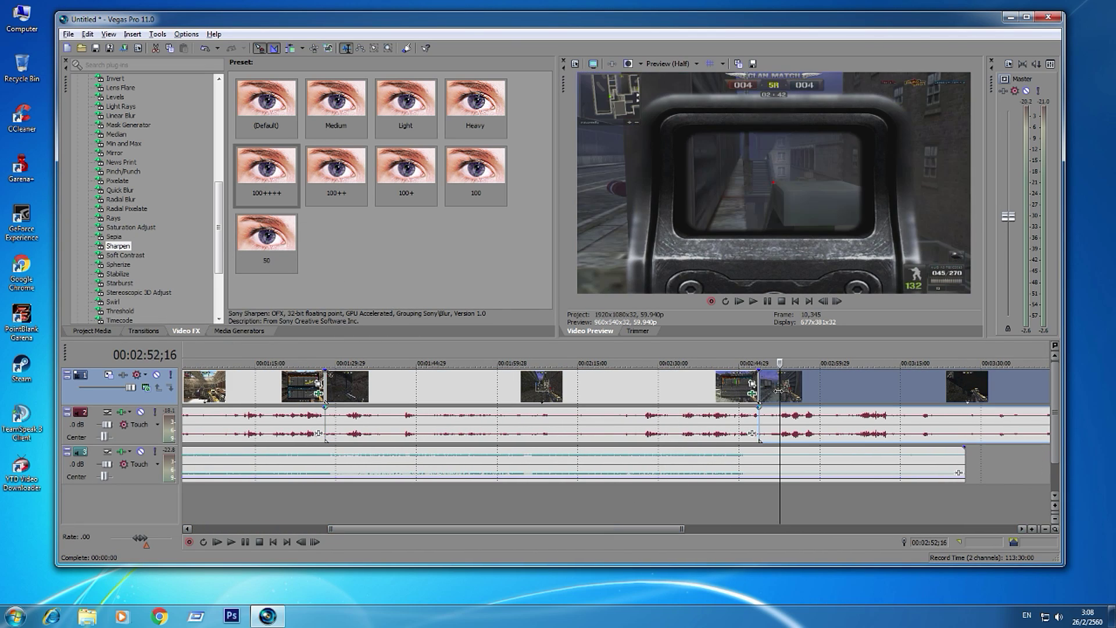
{"action": "left_click", "coordinate": [716, 389]}
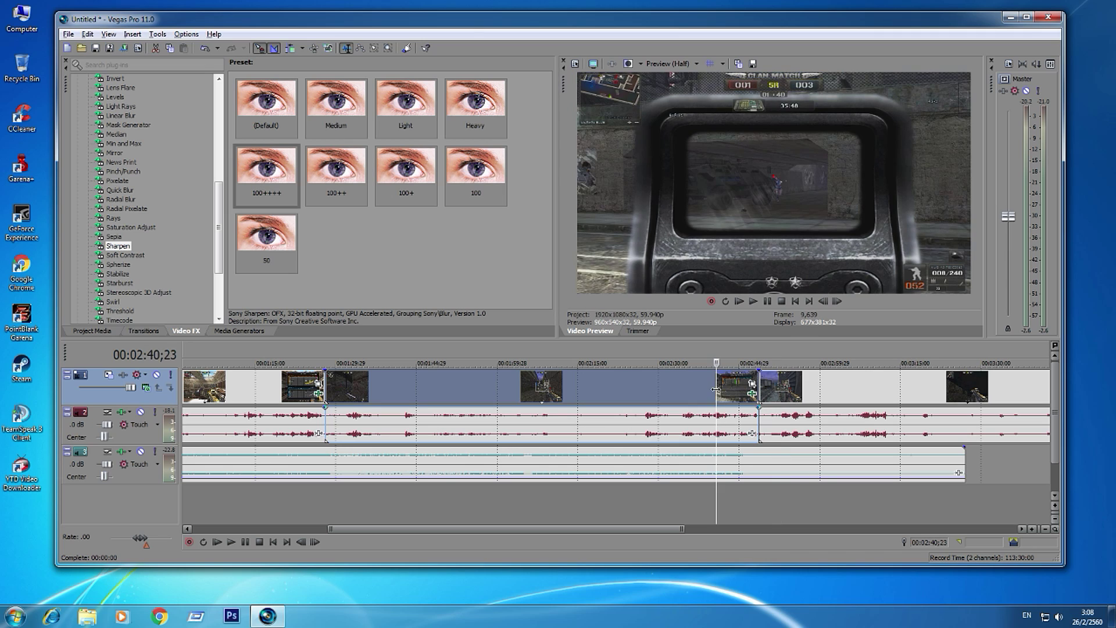
{"action": "left_click", "coordinate": [778, 393]}
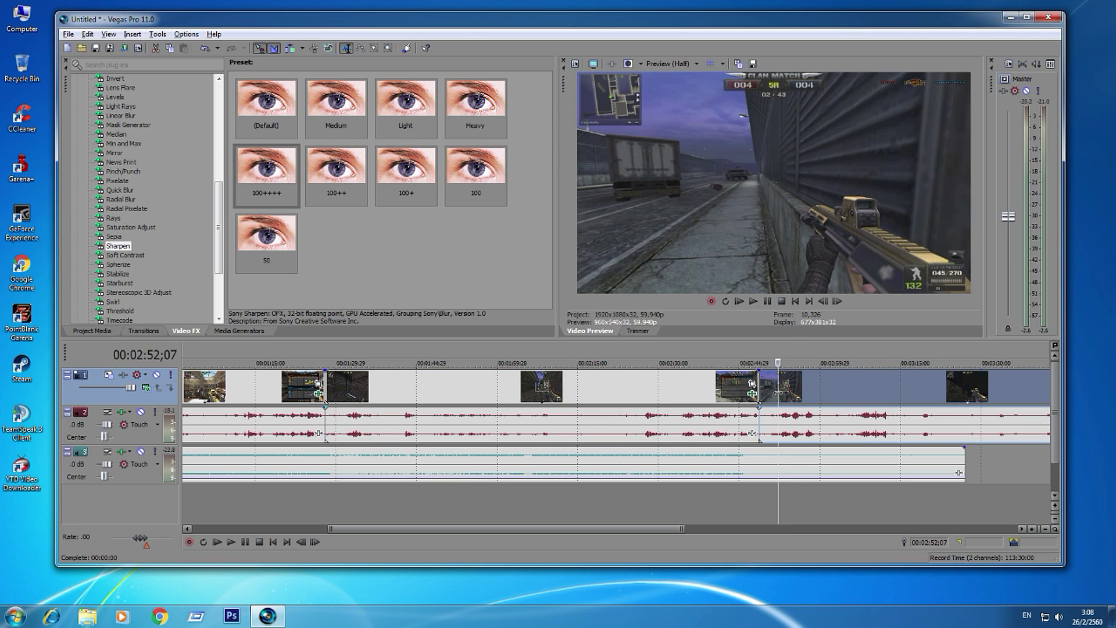
{"action": "left_click", "coordinate": [797, 395]}
{"action": "left_click", "coordinate": [785, 396]}
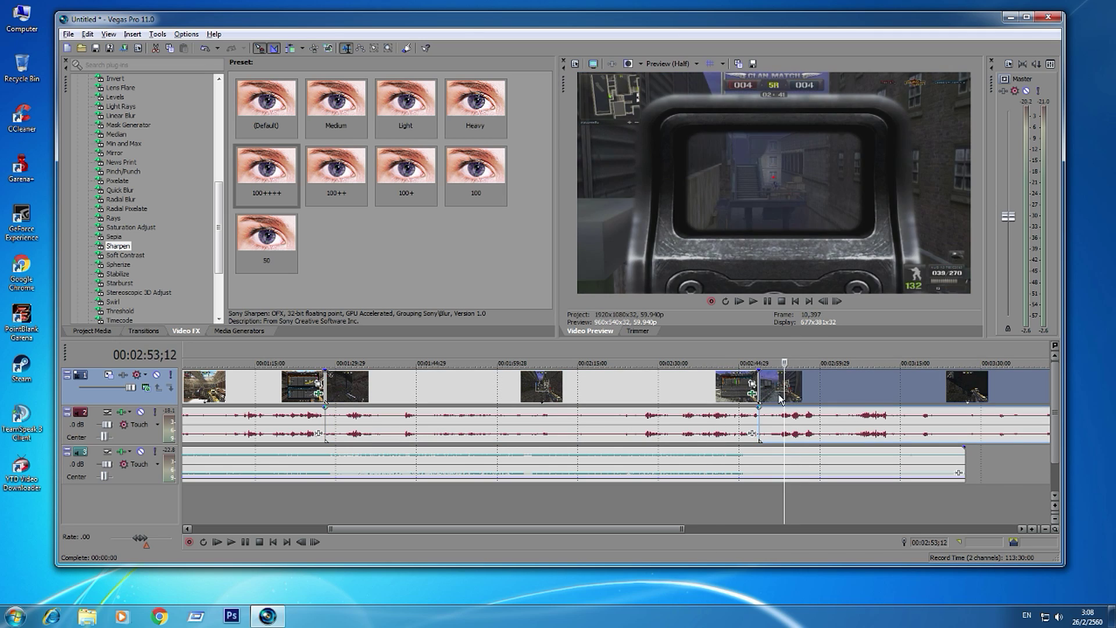
{"action": "left_click", "coordinate": [770, 388]}
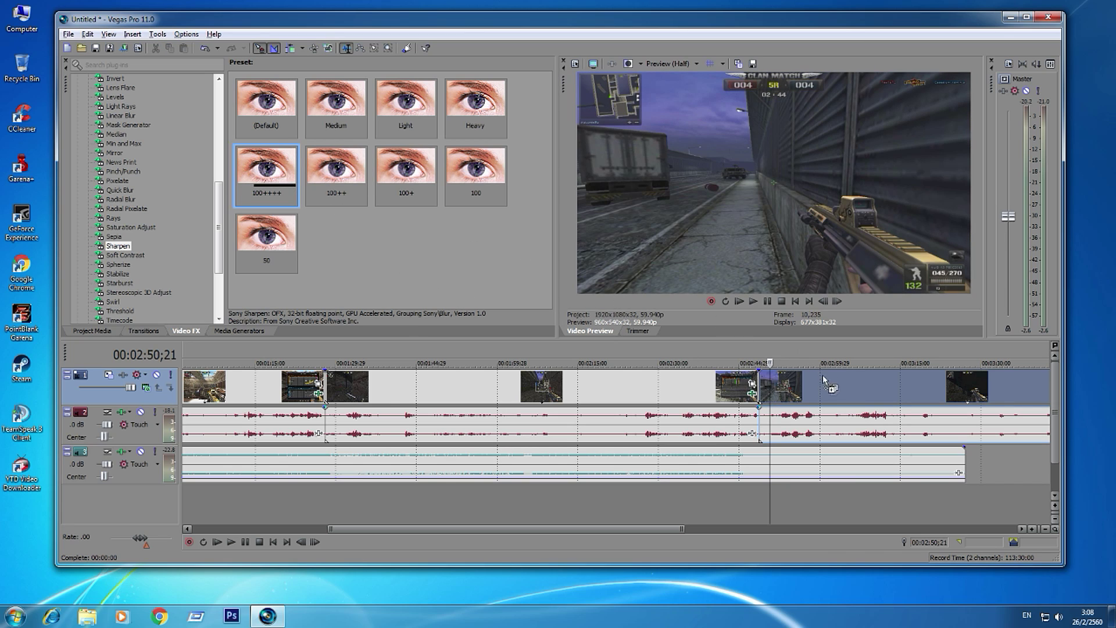
{"action": "left_click_drag", "start_coordinate": [826, 382], "coordinate": [826, 383]}
{"action": "left_click", "coordinate": [379, 232]}
Play the sharpened first gameplay clip from 00:00:30;29 and show the project's media list again.
{"action": "left_click_drag", "start_coordinate": [595, 529], "coordinate": [717, 532]}
{"action": "left_click", "coordinate": [576, 495]}
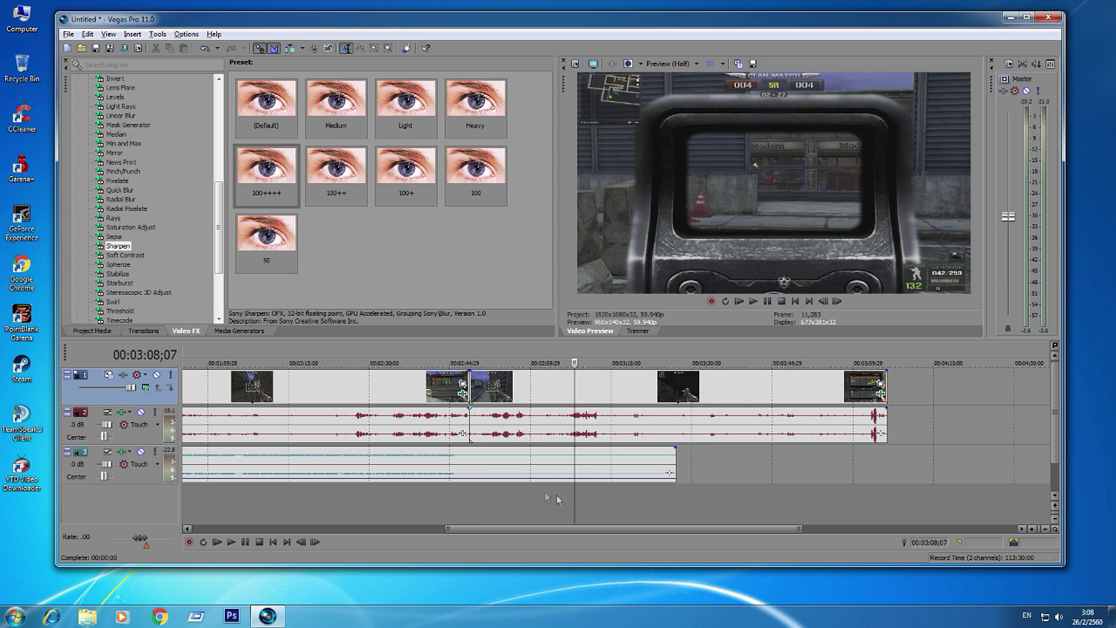
{"action": "scroll", "coordinate": [546, 491], "scroll_direction": "down", "scroll_amount": 5}
{"action": "scroll", "coordinate": [354, 515], "scroll_direction": "up", "scroll_amount": 3}
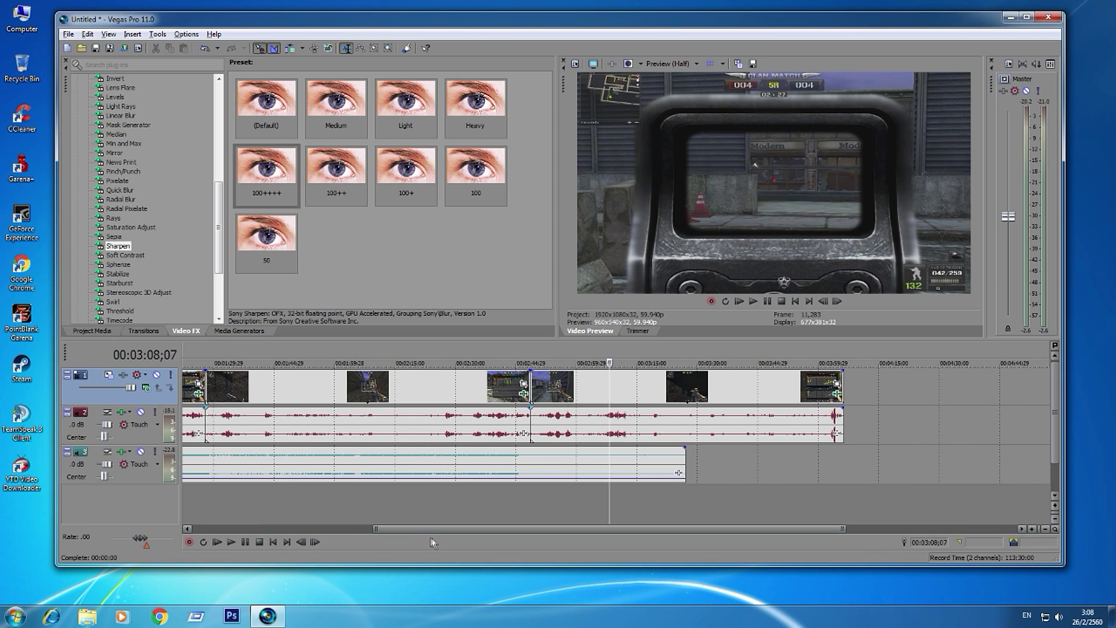
{"action": "left_click_drag", "start_coordinate": [435, 529], "coordinate": [256, 529]}
{"action": "left_click", "coordinate": [308, 506]}
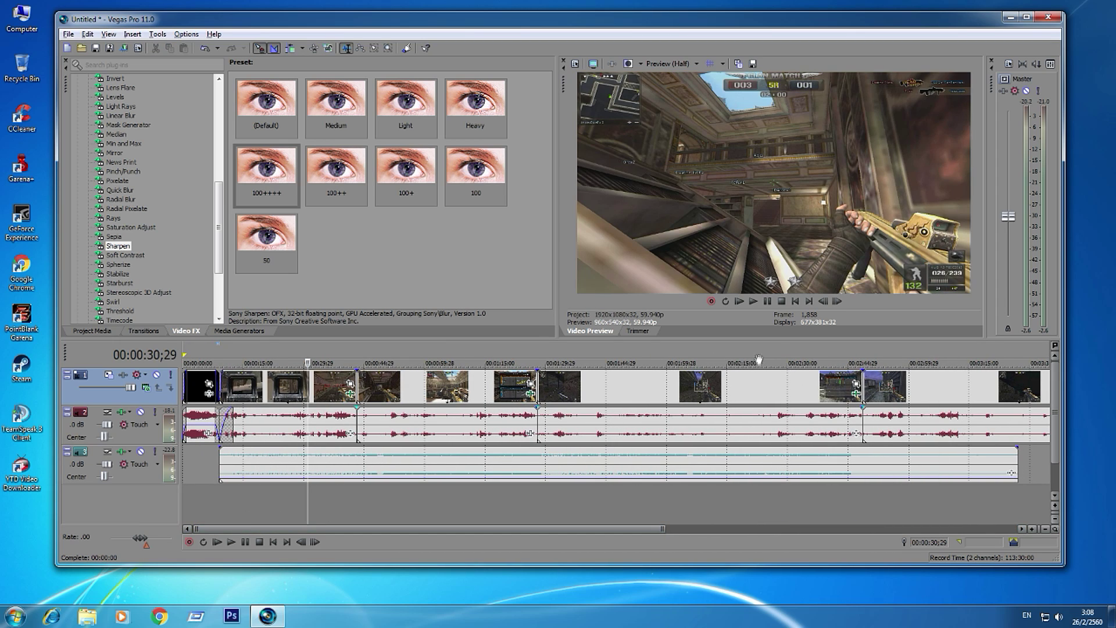
{"action": "left_click", "coordinate": [759, 303]}
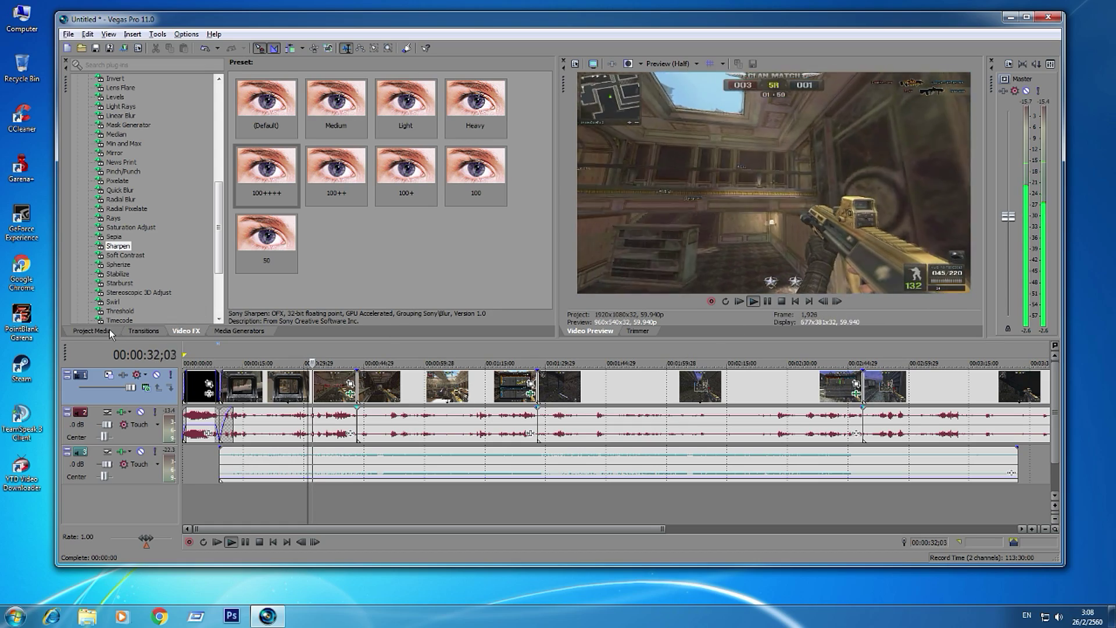
{"action": "key", "text": "alt+1"}
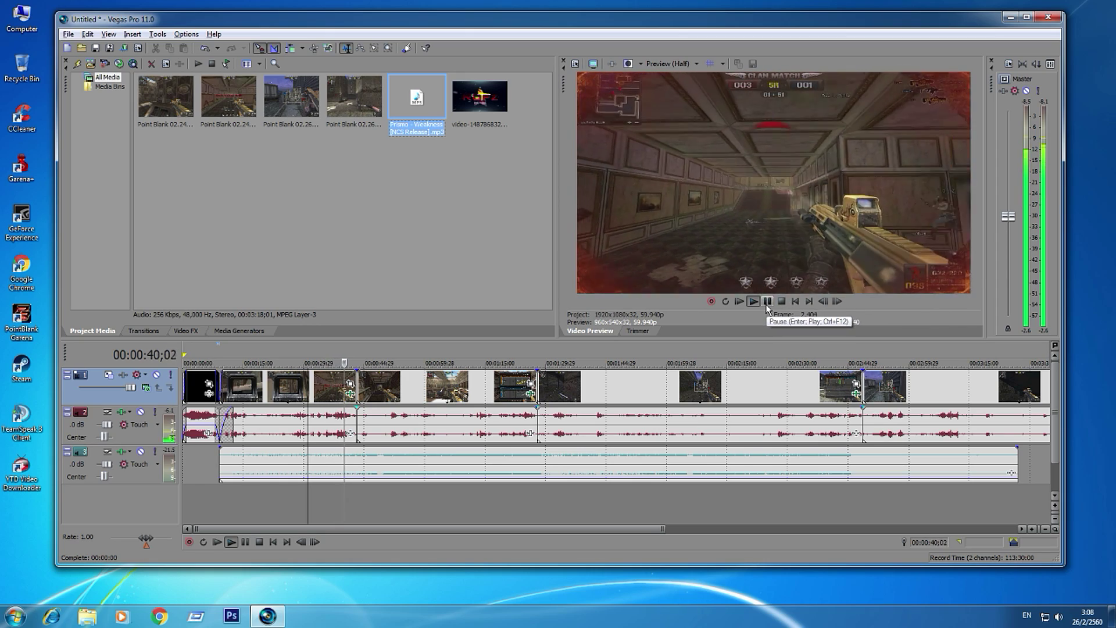
Replay the first gameplay clip with the music from several points between about 00:00:25 and 00:00:35.
{"action": "left_click", "coordinate": [378, 500]}
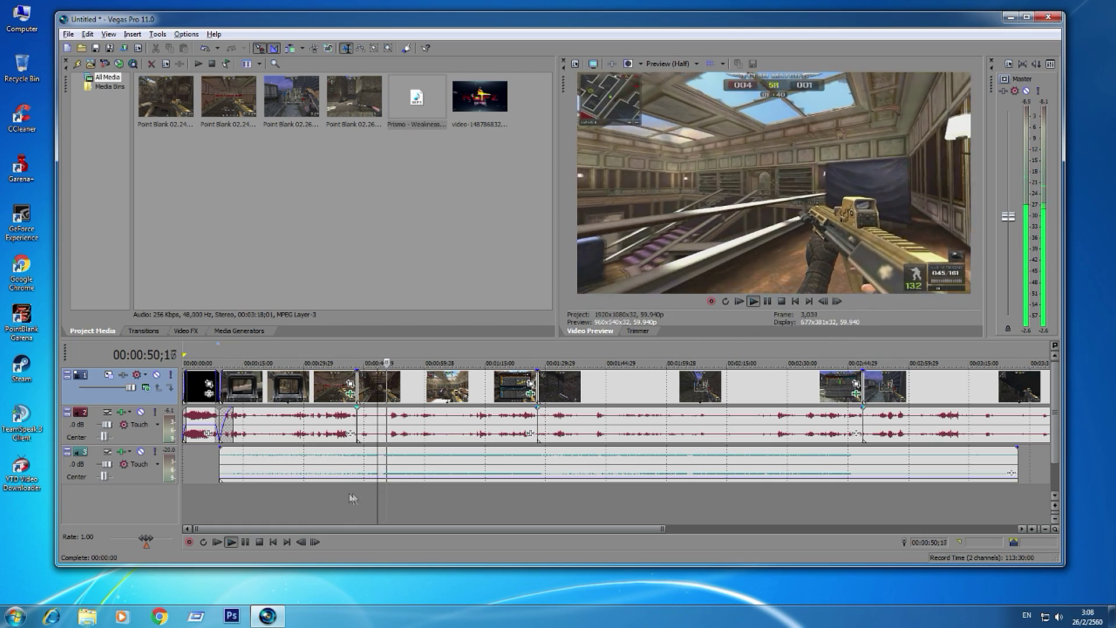
{"action": "left_click", "coordinate": [282, 498]}
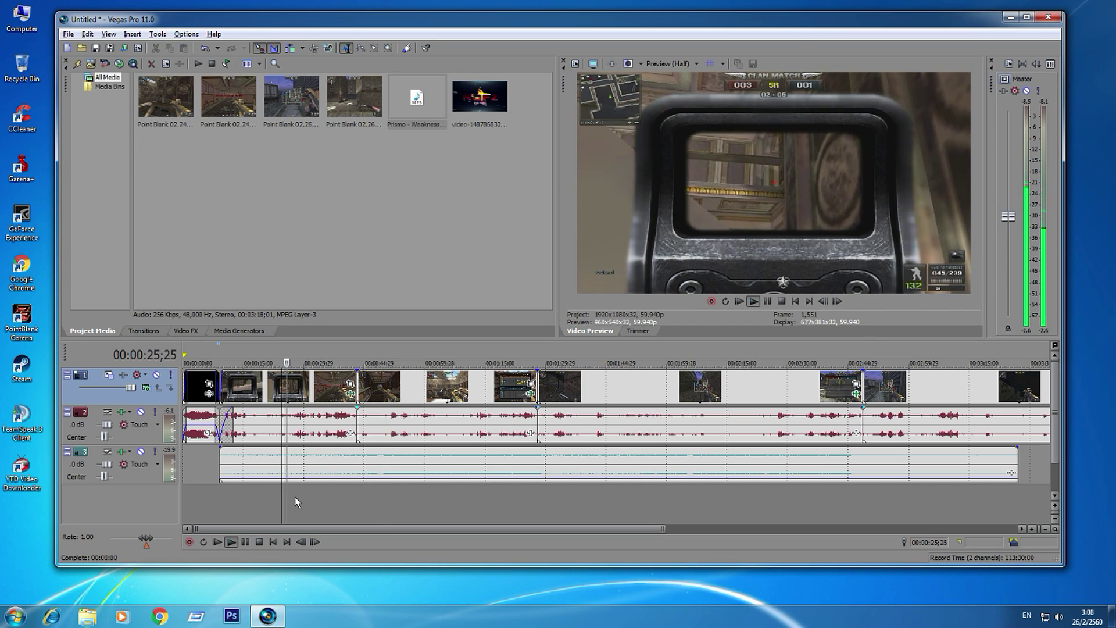
{"action": "left_click", "coordinate": [298, 497]}
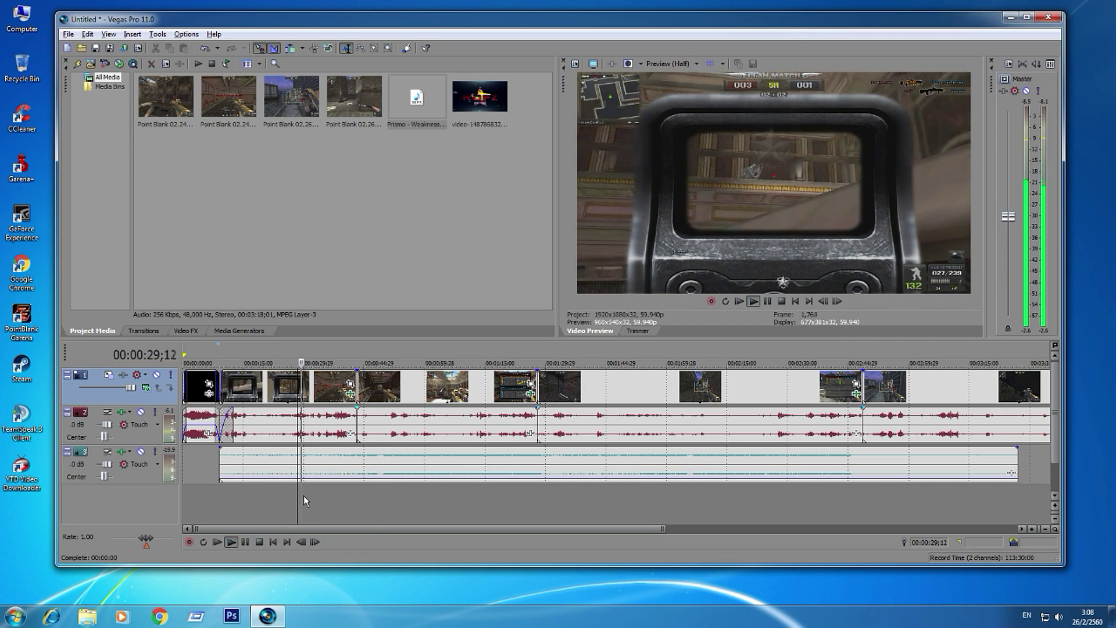
{"action": "left_click", "coordinate": [315, 496]}
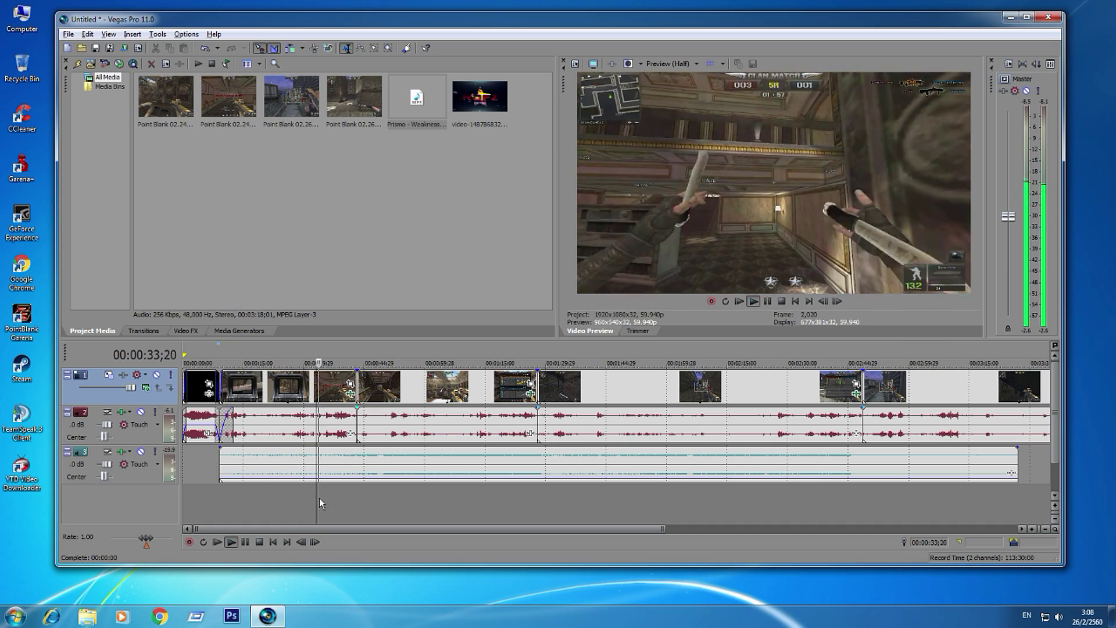
{"action": "left_click", "coordinate": [325, 498]}
{"action": "left_click", "coordinate": [316, 498]}
Move the background music later so it starts at about 00:00:18, and replay the first gameplay clip from about 00:00:33.
{"action": "left_click", "coordinate": [222, 459]}
{"action": "left_click_drag", "start_coordinate": [221, 460], "coordinate": [316, 457]}
{"action": "left_click", "coordinate": [323, 496]}
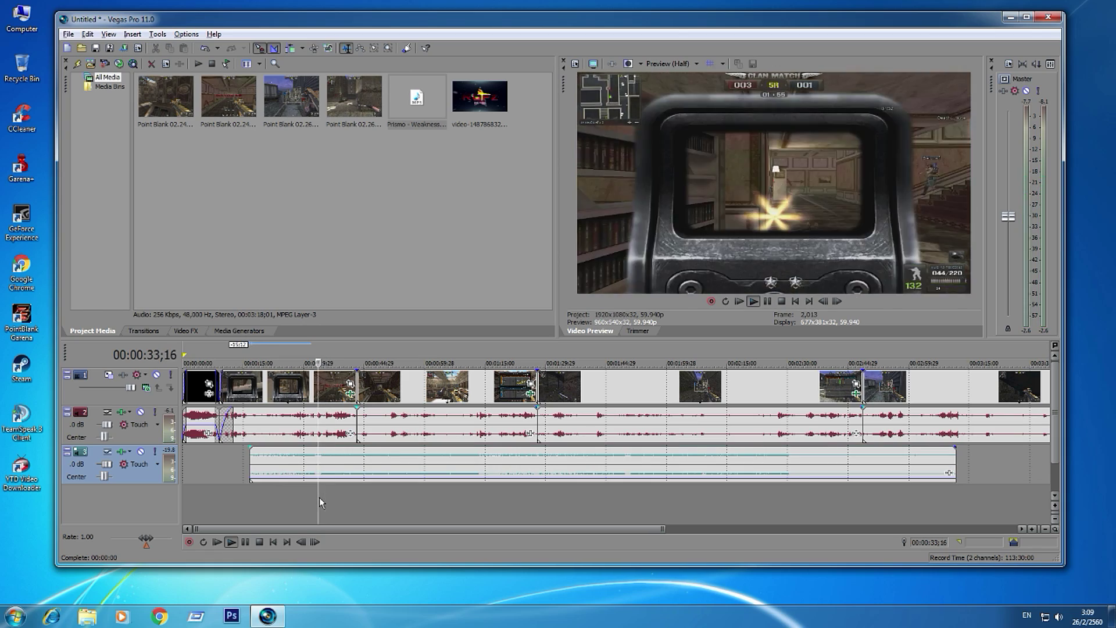
{"action": "left_click_drag", "start_coordinate": [340, 466], "coordinate": [344, 466]}
{"action": "left_click", "coordinate": [320, 496]}
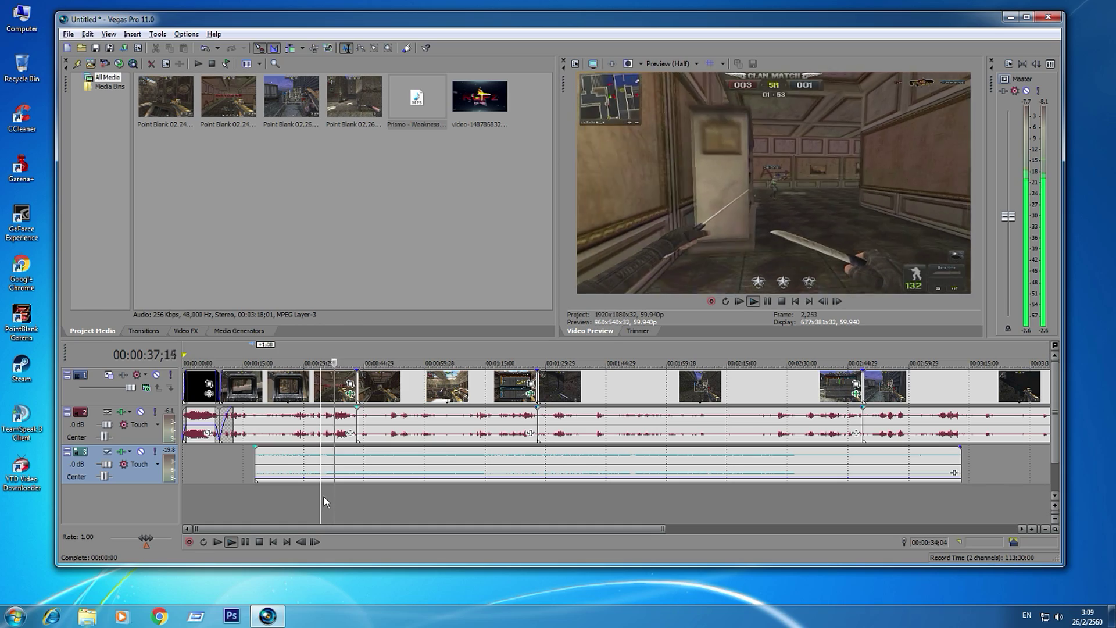
{"action": "left_click", "coordinate": [323, 496]}
{"action": "left_click", "coordinate": [316, 499]}
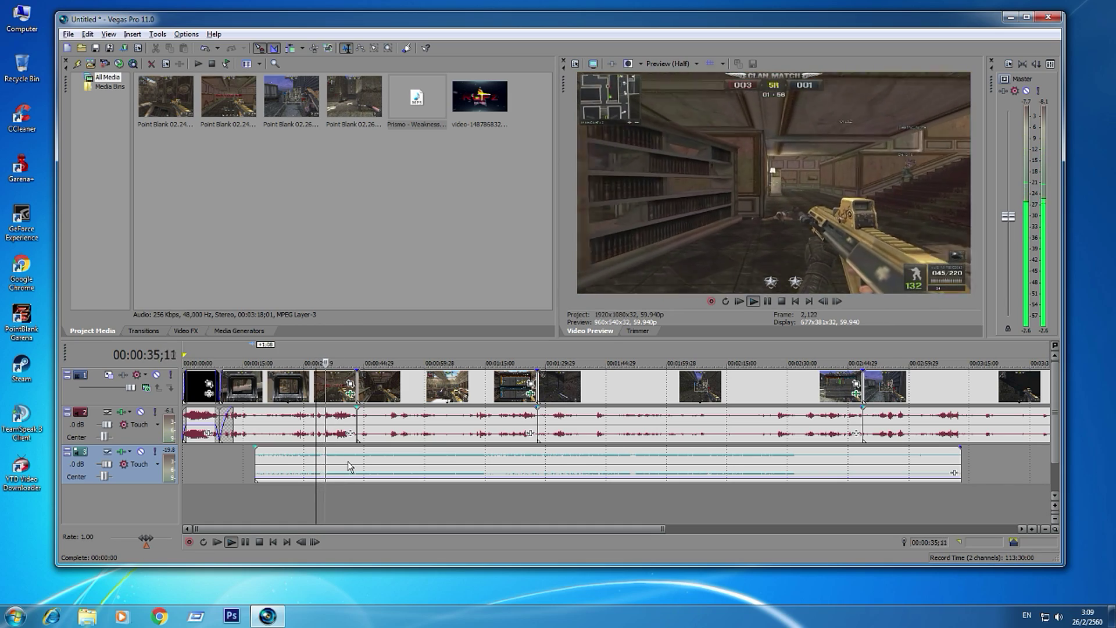
Shift the background music slightly earlier and play the montage from about 00:00:34 into the second gameplay clip.
{"action": "left_click_drag", "start_coordinate": [351, 460], "coordinate": [349, 461]}
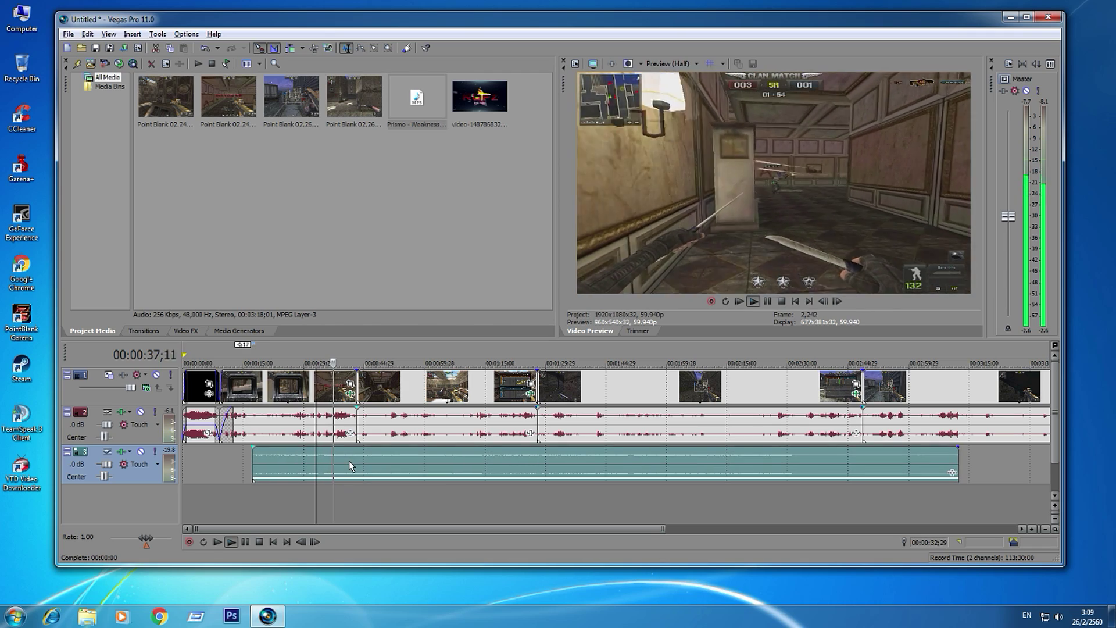
{"action": "left_click", "coordinate": [324, 495]}
{"action": "left_click", "coordinate": [319, 497]}
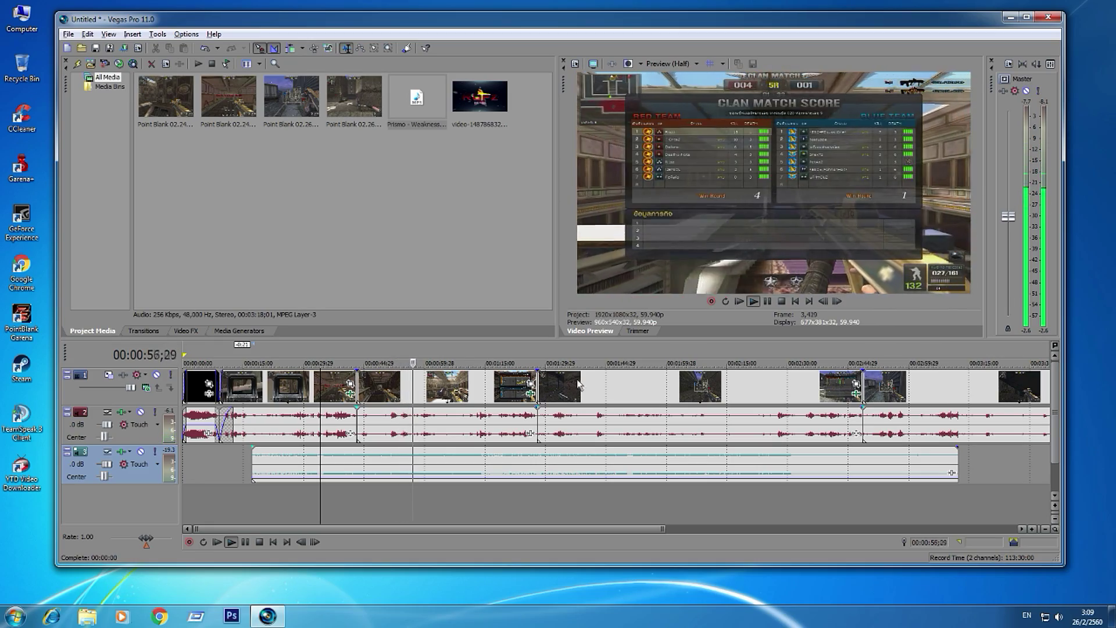
{"action": "scroll", "coordinate": [580, 398], "scroll_direction": "down", "scroll_amount": 2}
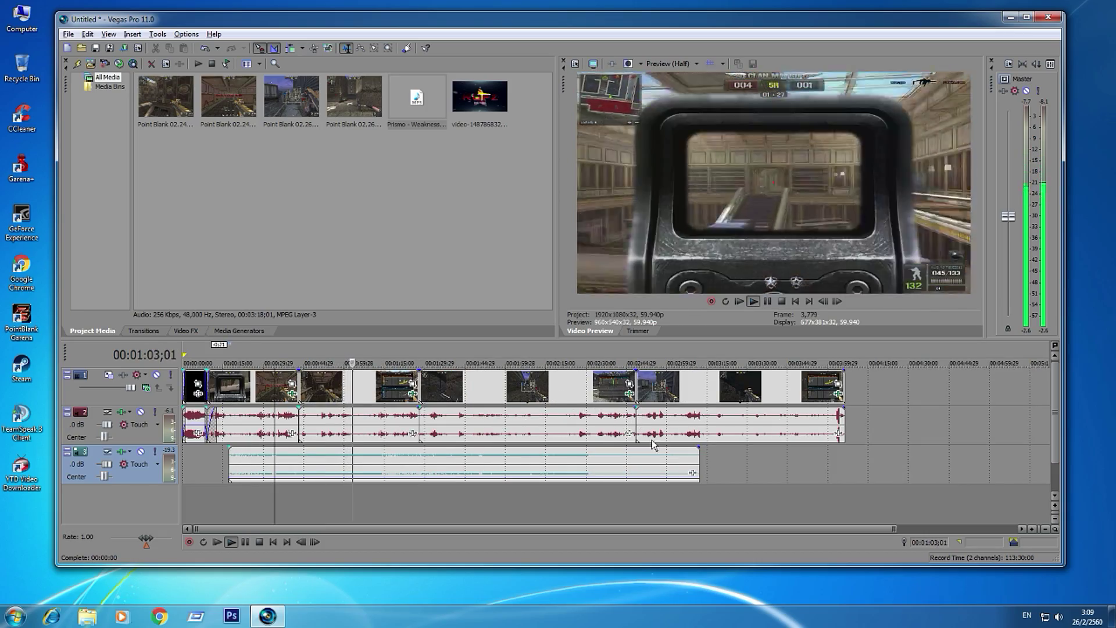
{"action": "scroll", "coordinate": [653, 444], "scroll_direction": "up", "scroll_amount": 2}
{"action": "left_click", "coordinate": [768, 301]}
Add equally long video and audio fade-outs at the end of the last gameplay clip and play the ending from 00:03:57;13.
{"action": "scroll", "coordinate": [657, 518], "scroll_direction": "down", "scroll_amount": 3}
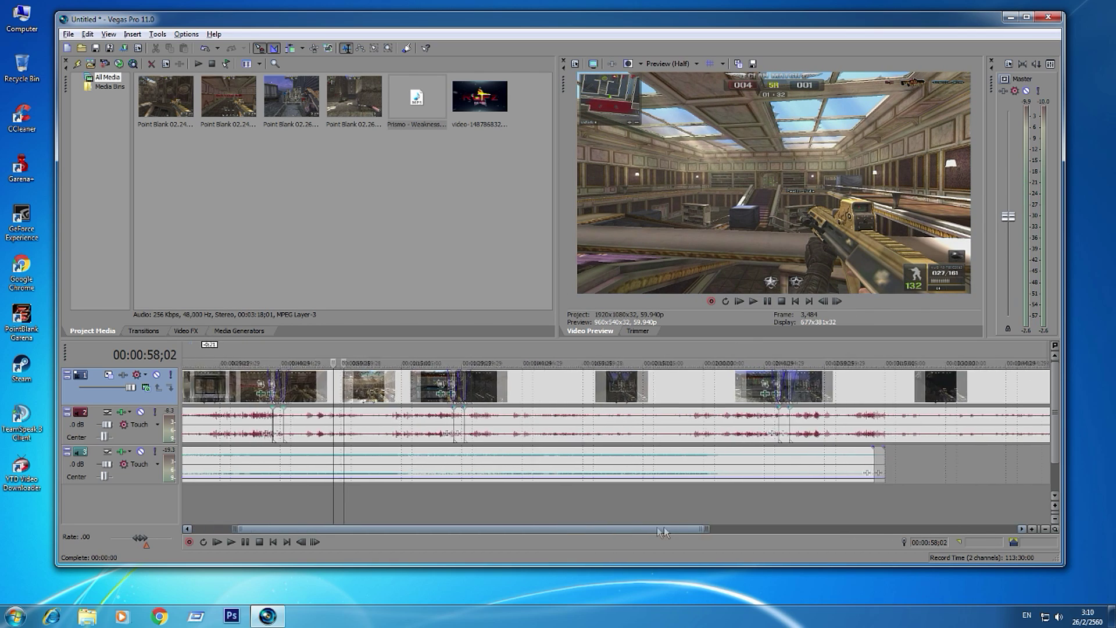
{"action": "left_click_drag", "start_coordinate": [844, 375], "coordinate": [831, 370]}
{"action": "left_click_drag", "start_coordinate": [843, 409], "coordinate": [830, 419]}
{"action": "left_click", "coordinate": [821, 452]}
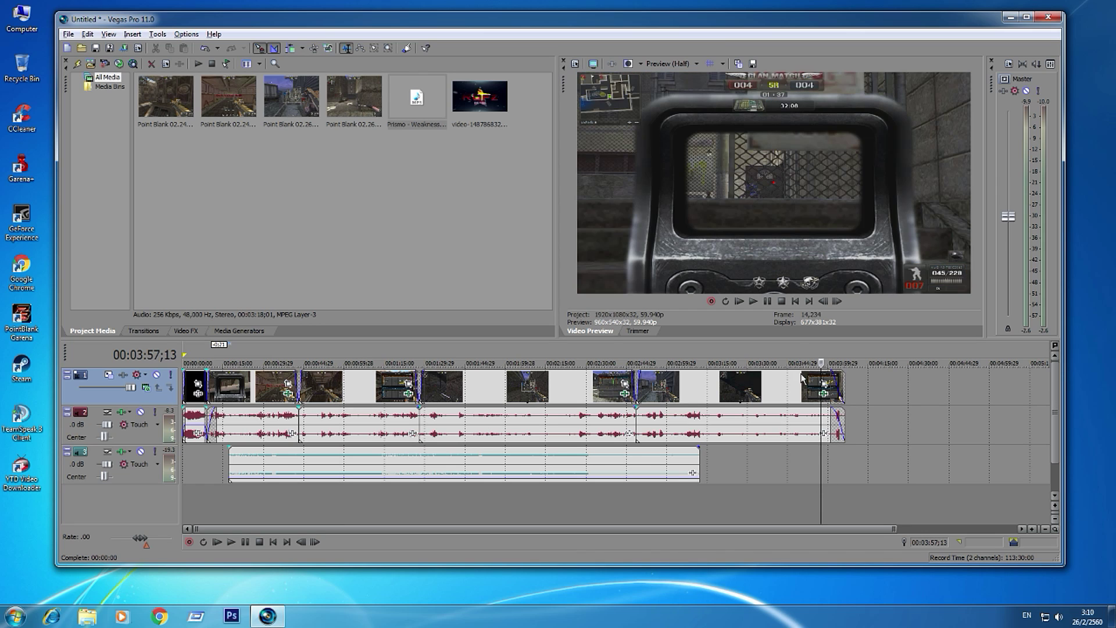
{"action": "left_click", "coordinate": [753, 301]}
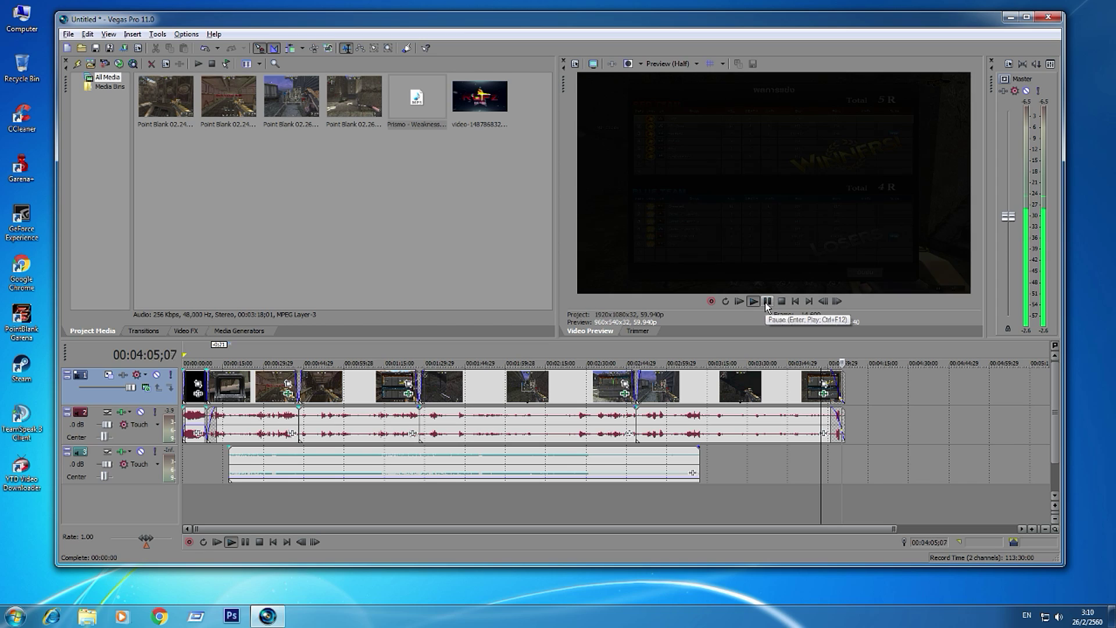
{"action": "left_click", "coordinate": [787, 387]}
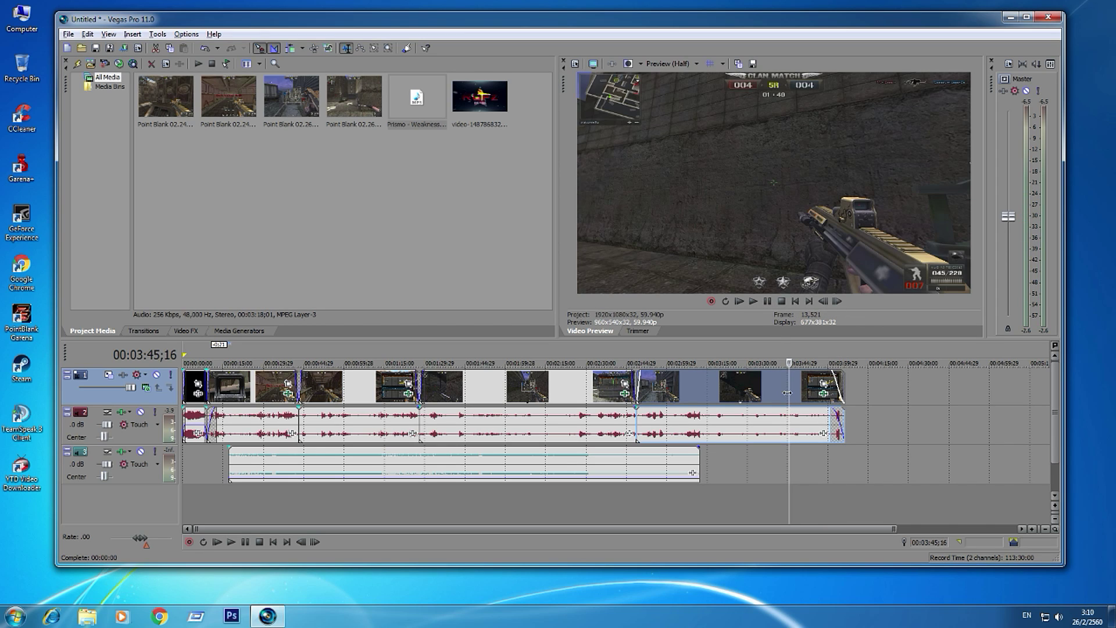
{"action": "left_click", "coordinate": [739, 406]}
{"action": "left_click", "coordinate": [567, 390]}
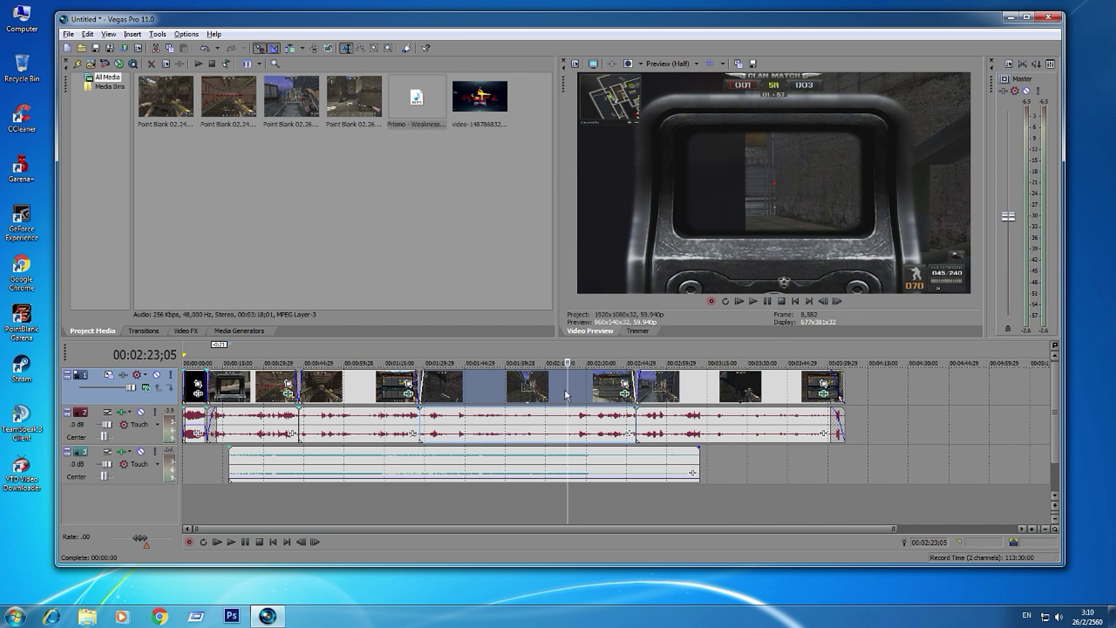
{"action": "scroll", "coordinate": [259, 415], "scroll_direction": "up", "scroll_amount": 2}
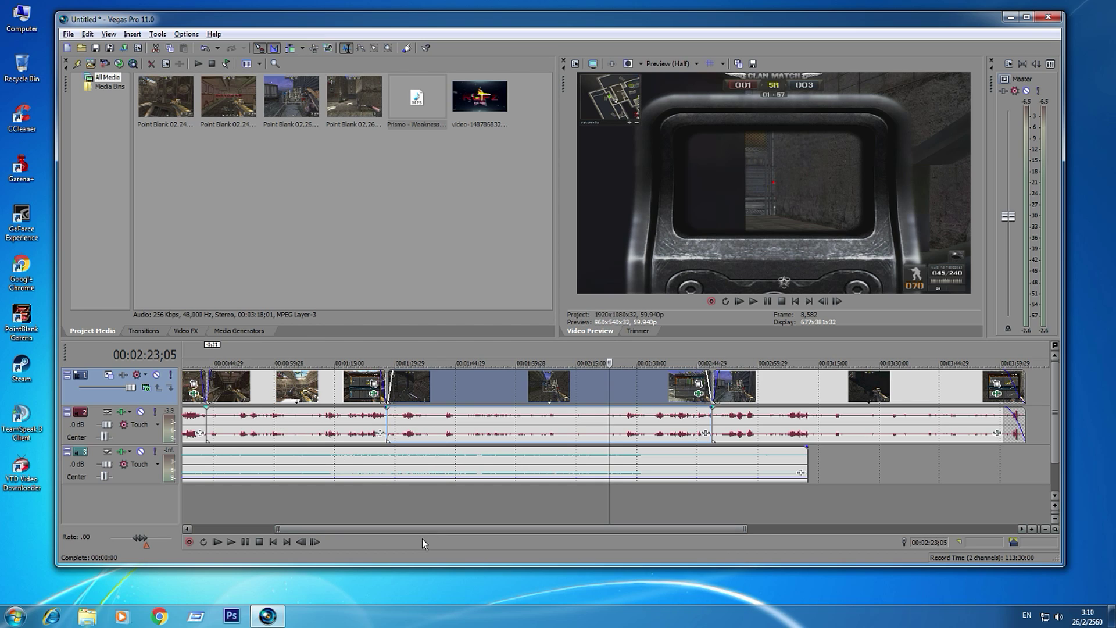
{"action": "scroll", "coordinate": [357, 518], "scroll_direction": "down", "scroll_amount": 2}
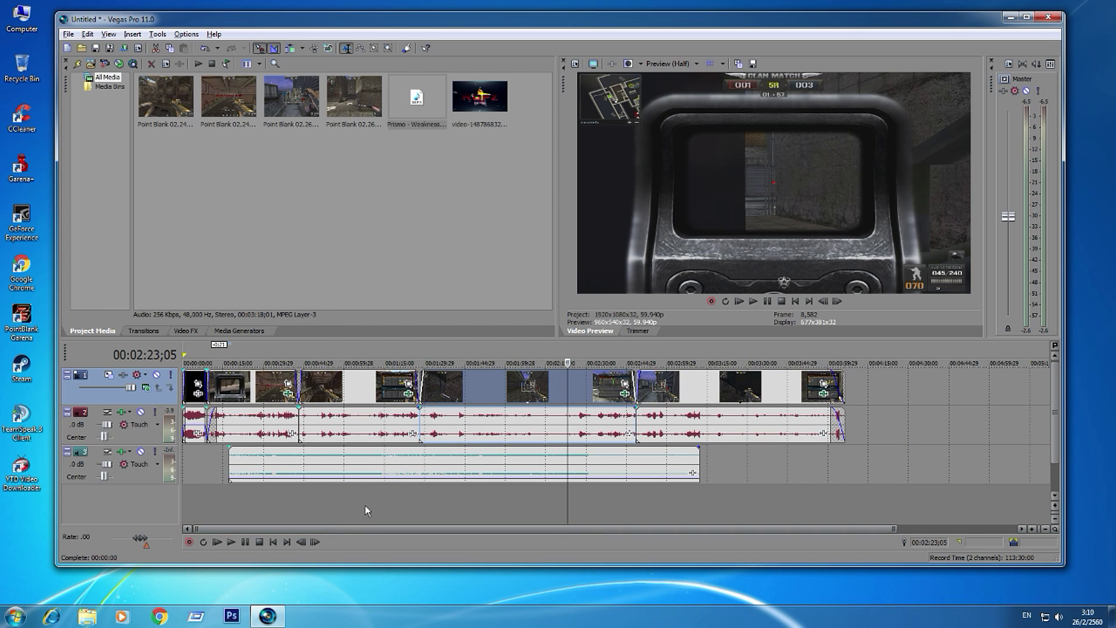
{"action": "left_click", "coordinate": [366, 506]}
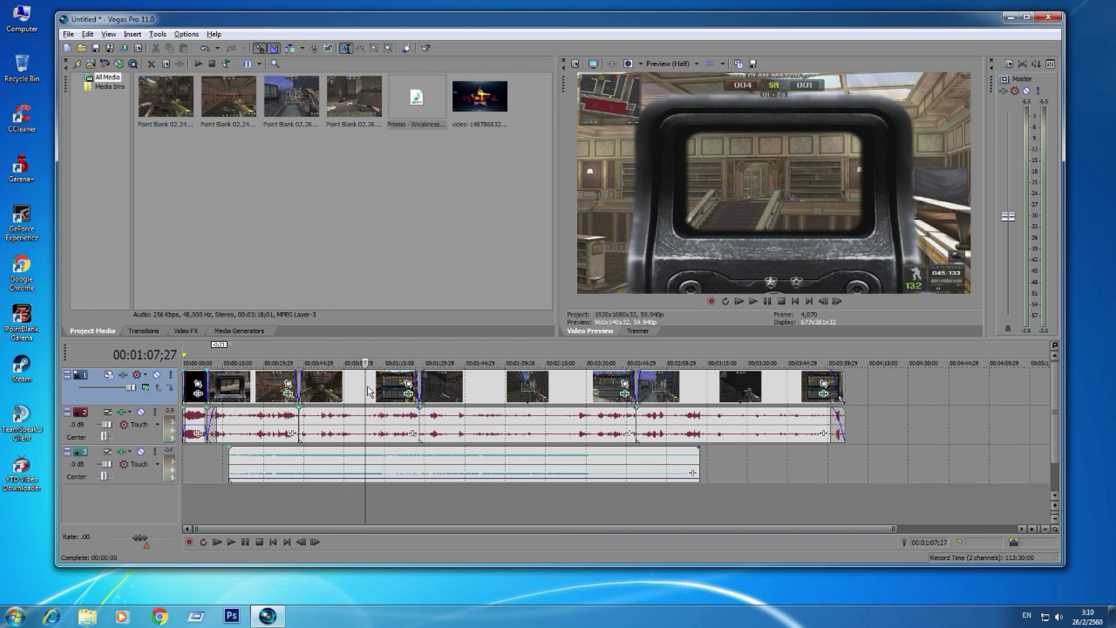
{"action": "left_click", "coordinate": [481, 389]}
Add a marker at the end of the last gameplay clip, at 00:04:06;12, and select the timeline from the start up to it.
{"action": "left_click", "coordinate": [839, 502]}
{"action": "left_click", "coordinate": [808, 498]}
{"action": "left_click", "coordinate": [854, 382]}
{"action": "left_click", "coordinate": [849, 382]}
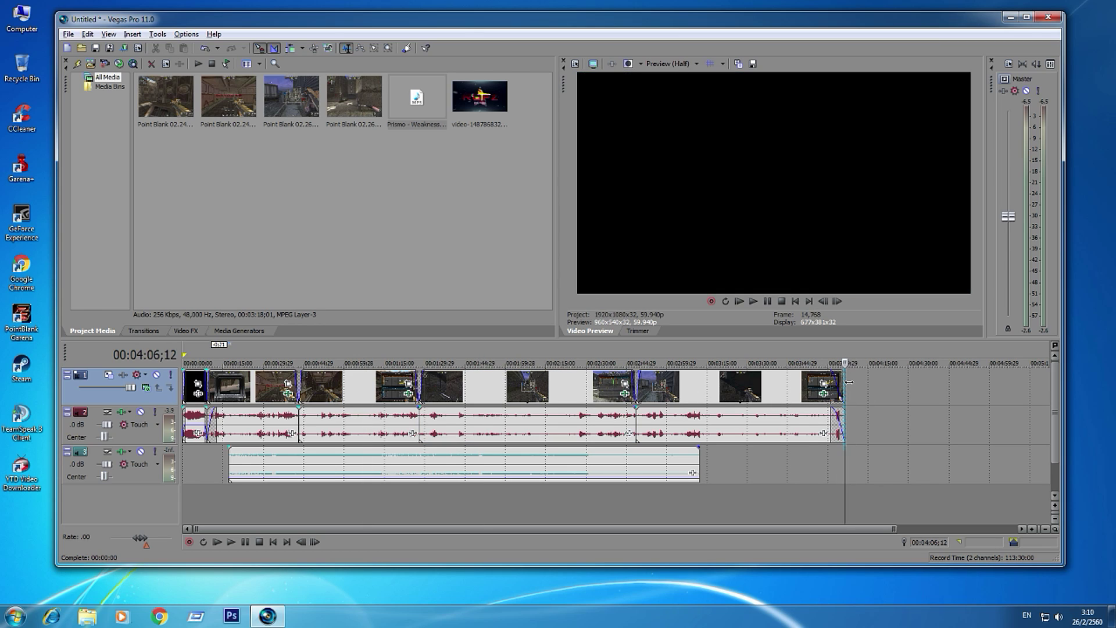
{"action": "key", "text": "m"}
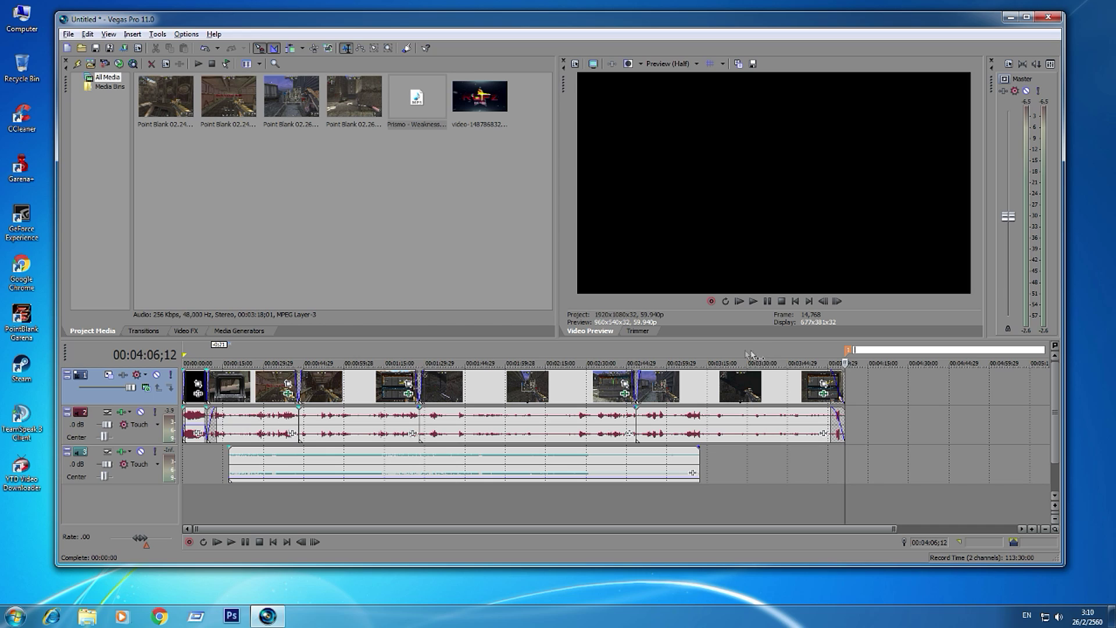
{"action": "double_click", "coordinate": [663, 351]}
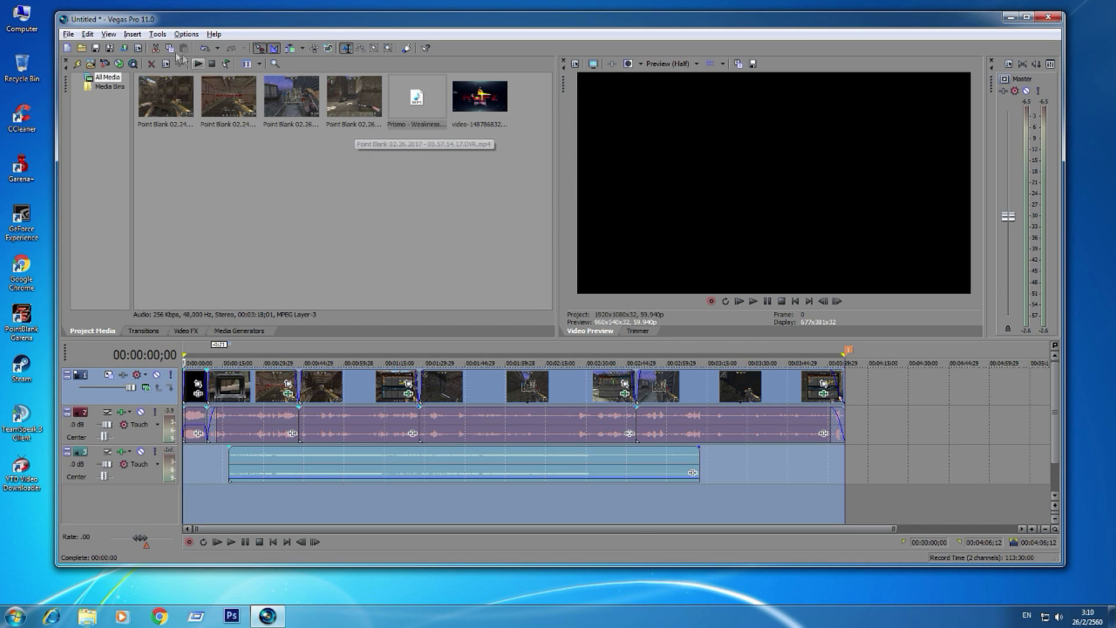
Set up a render of the selected range in MainConcept AVC/AAC (*.mp4) format with the Internet HD 1080p template.
{"action": "left_click", "coordinate": [125, 49]}
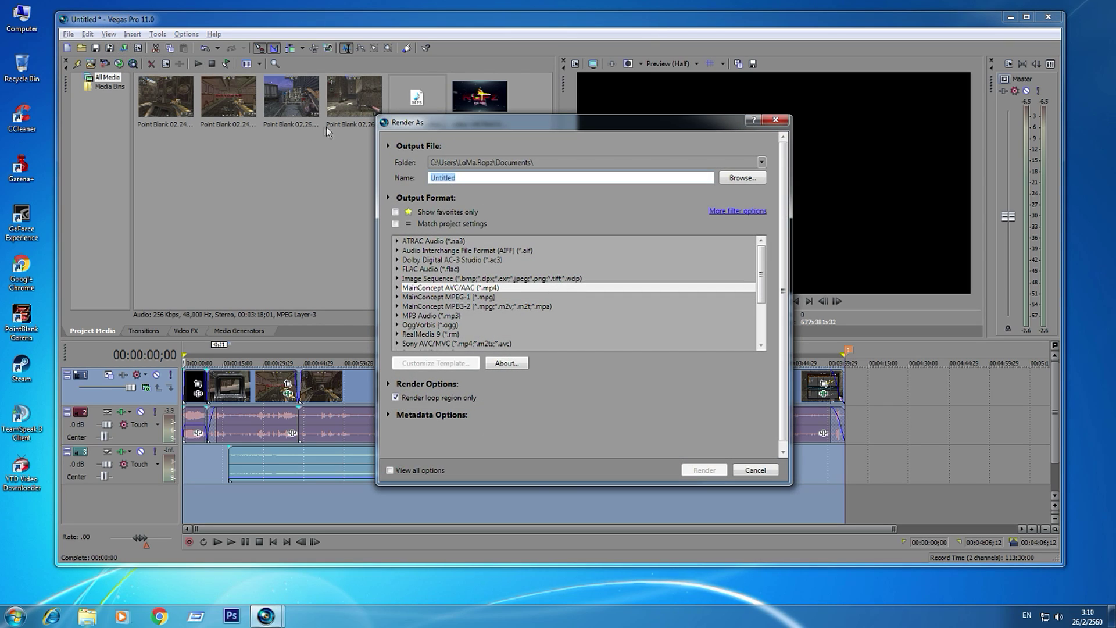
{"action": "left_click", "coordinate": [463, 288]}
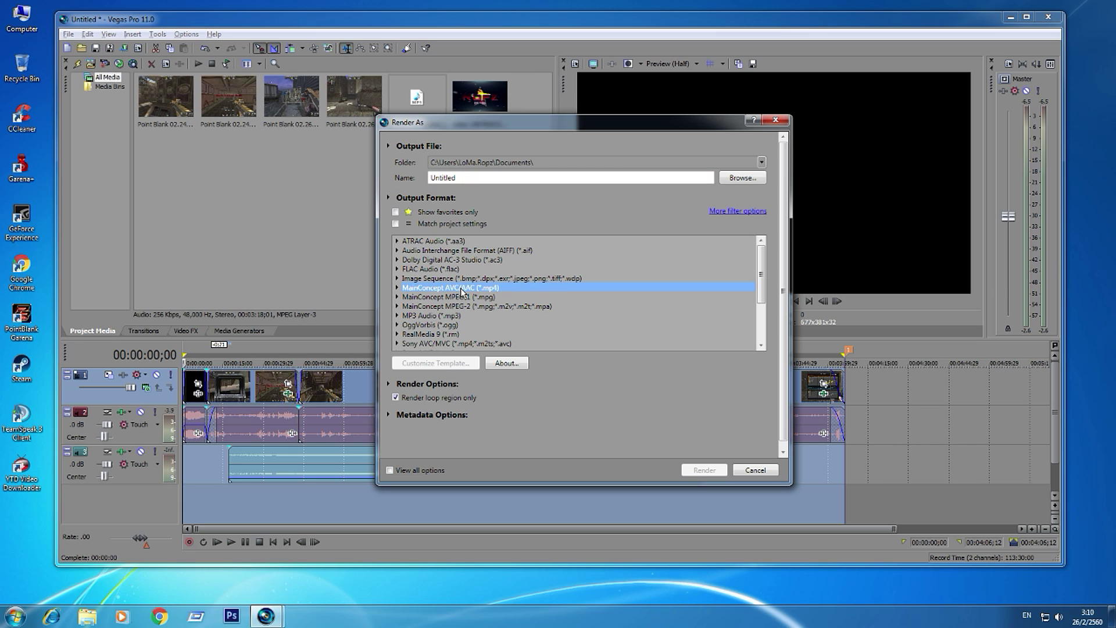
{"action": "double_click", "coordinate": [461, 288]}
{"action": "scroll", "coordinate": [459, 272], "scroll_direction": "down", "scroll_amount": 3}
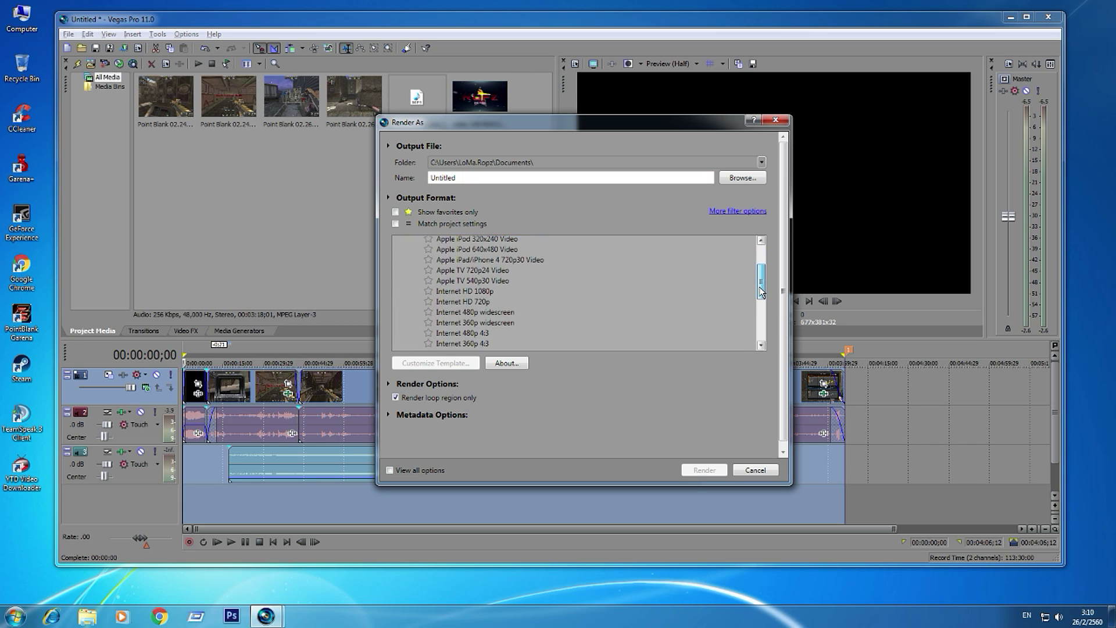
{"action": "left_click", "coordinate": [465, 276]}
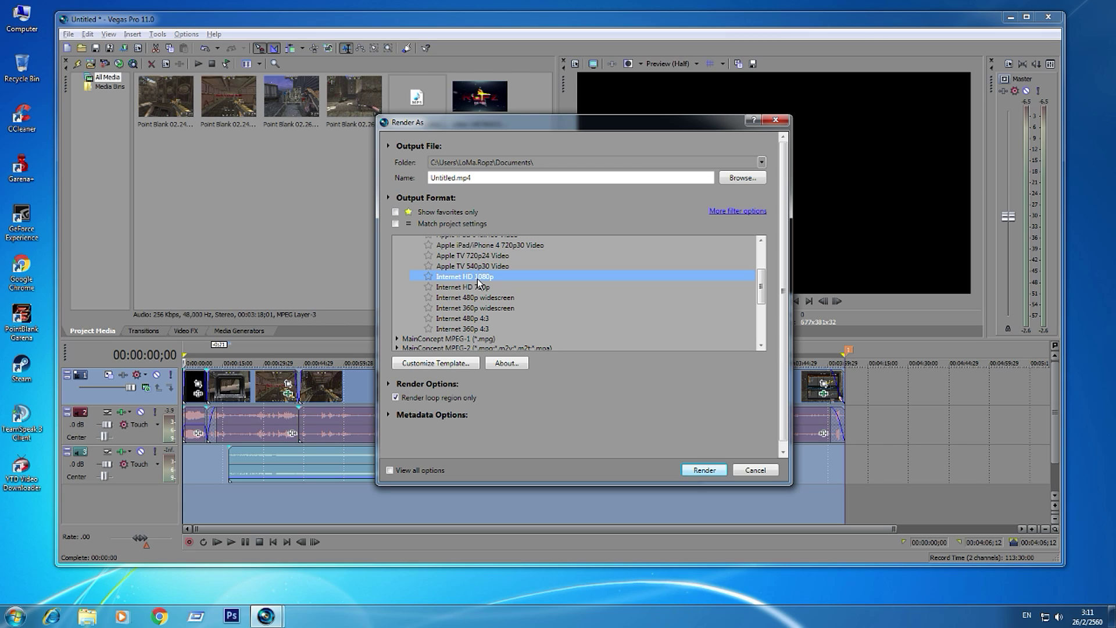
Customize the Internet HD 1080p template with the video rendering quality set to Best.
{"action": "left_click", "coordinate": [463, 364]}
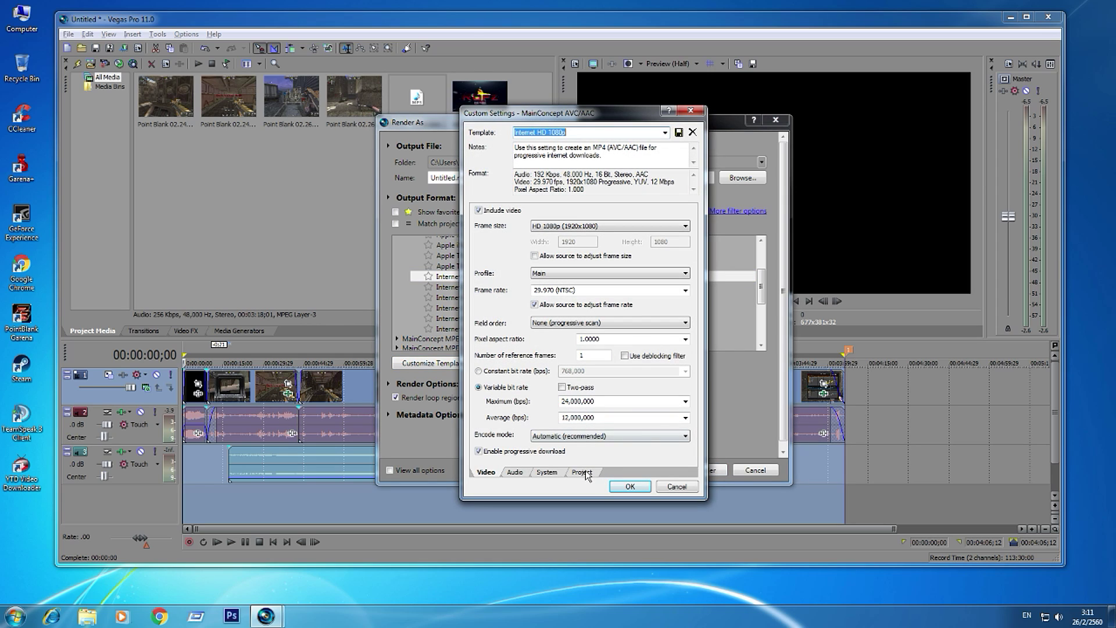
{"action": "left_click", "coordinate": [582, 472]}
{"action": "left_click", "coordinate": [625, 216]}
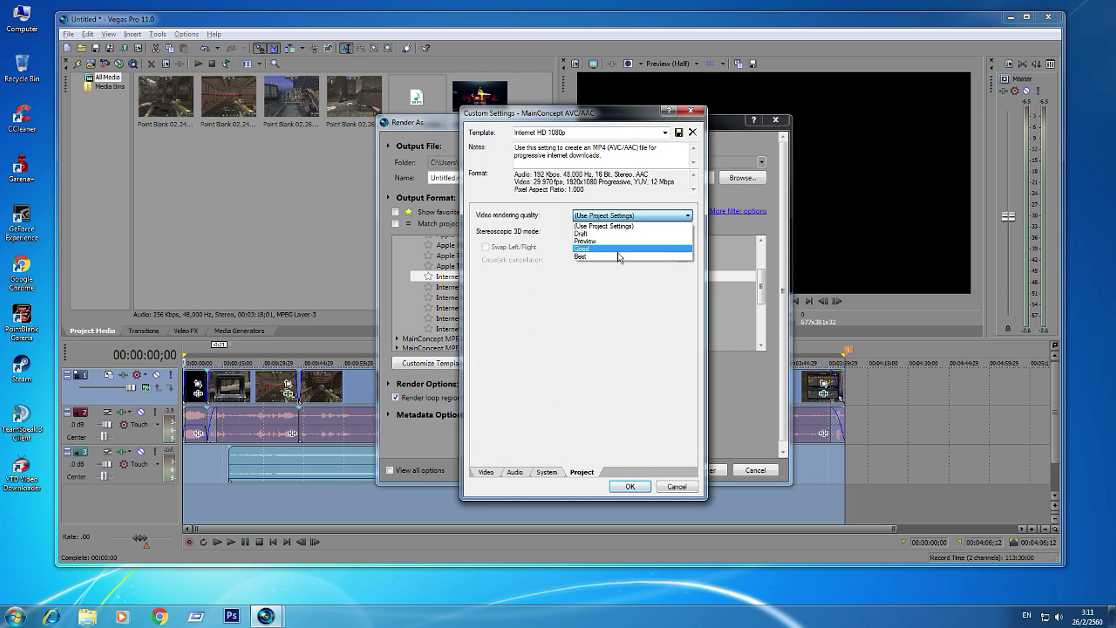
{"action": "left_click", "coordinate": [623, 261]}
{"action": "left_click", "coordinate": [547, 472]}
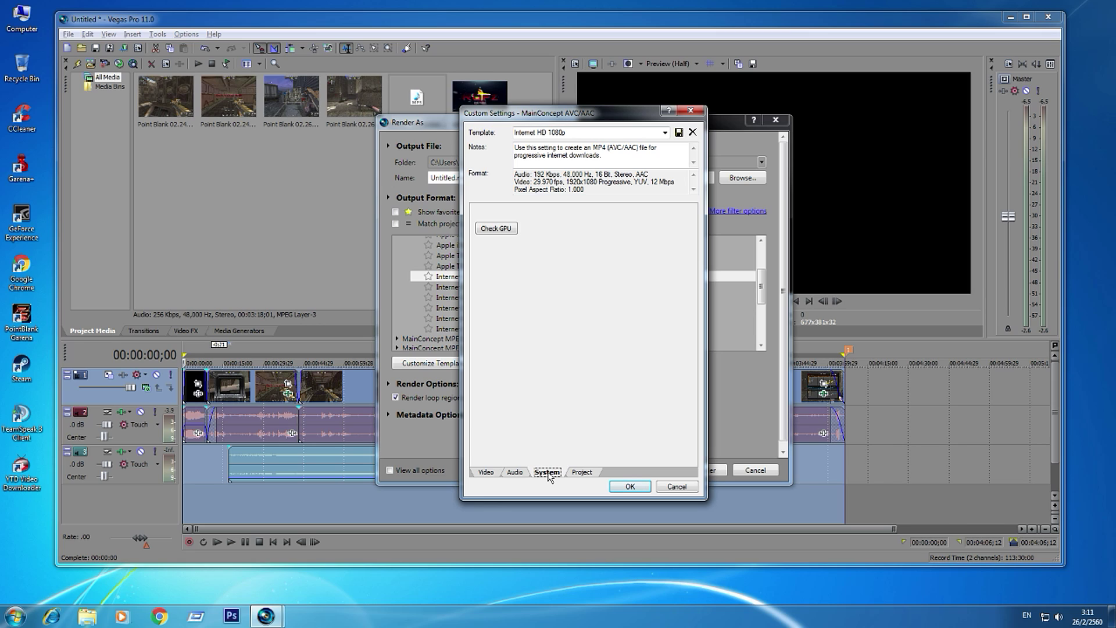
Set the template's audio sample rate to 44,100 Hz and its audio bit rate to 128,000 bps.
{"action": "left_click", "coordinate": [516, 473]}
{"action": "left_click", "coordinate": [617, 225]}
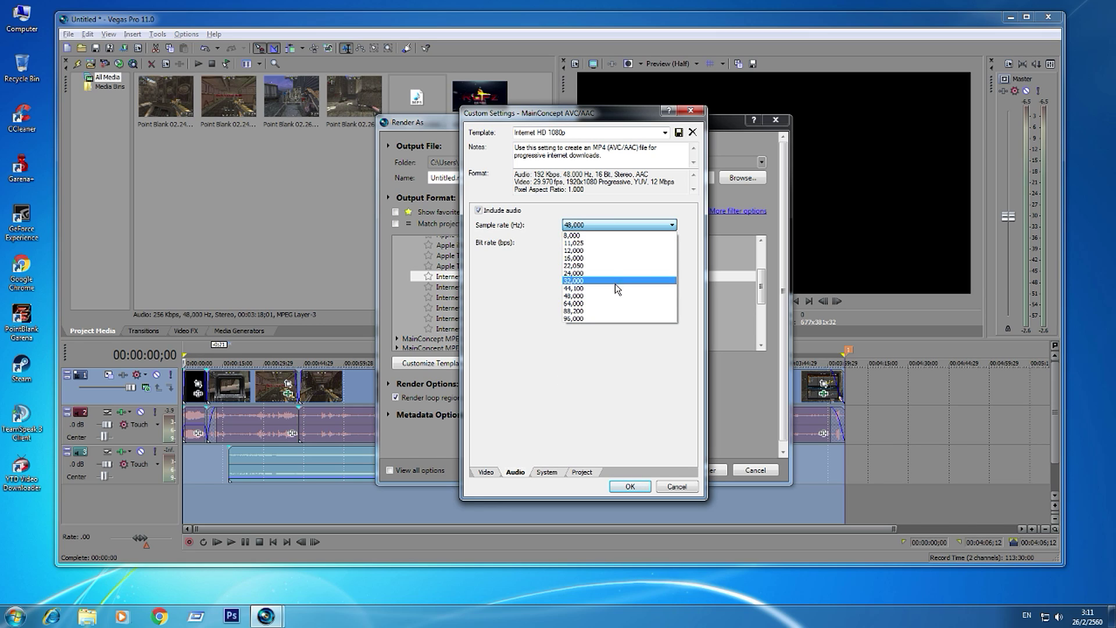
{"action": "left_click", "coordinate": [616, 284]}
{"action": "left_click", "coordinate": [617, 243]}
{"action": "left_click", "coordinate": [574, 388]}
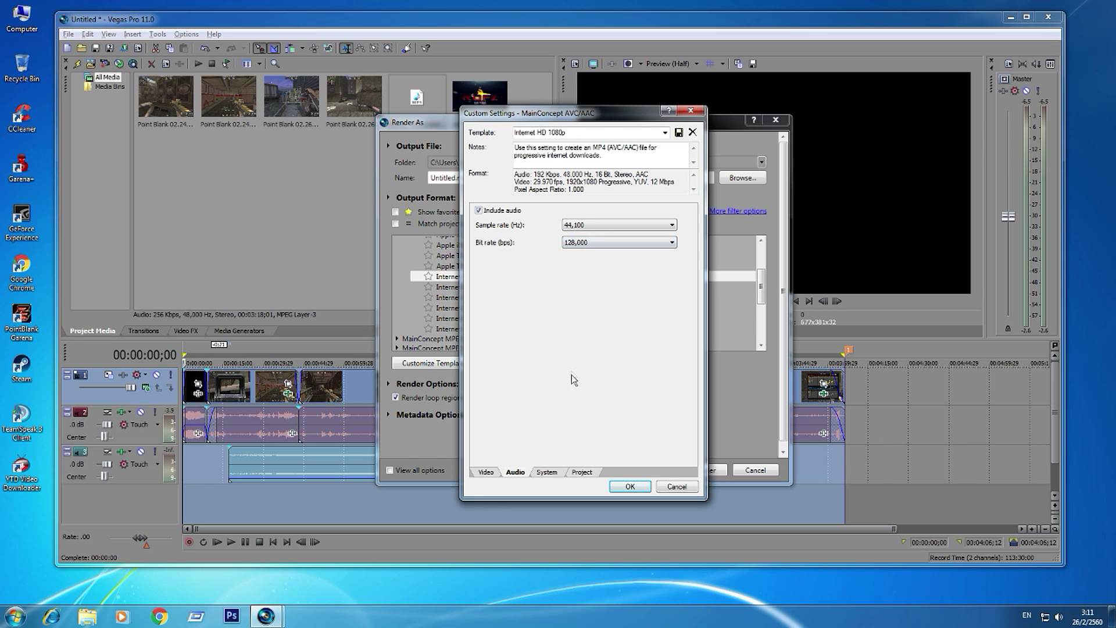
Set the template's video frame rate to 60 and accept the custom settings.
{"action": "left_click", "coordinate": [486, 473]}
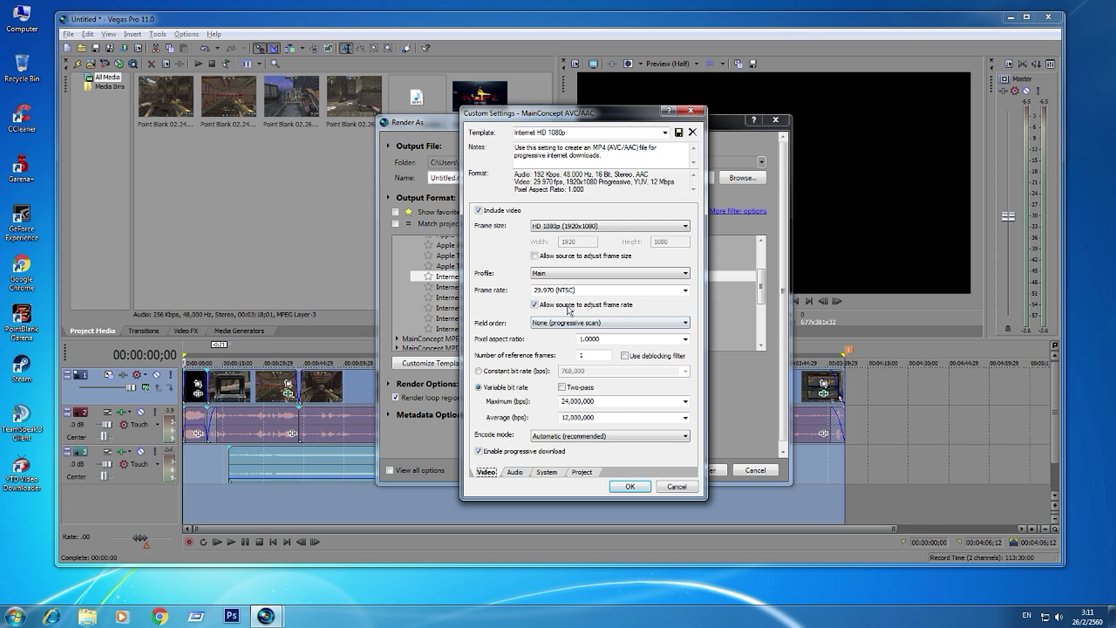
{"action": "left_click", "coordinate": [589, 293]}
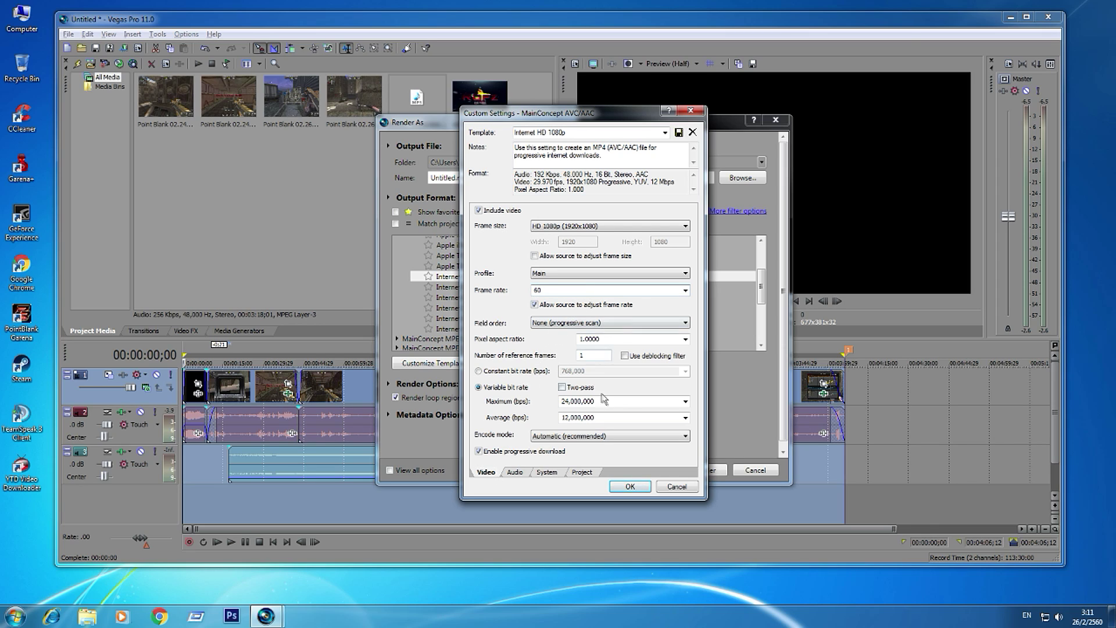
{"action": "left_click", "coordinate": [631, 487]}
Reopen the custom template settings and set the average video bit rate to 22,000,000 bps and the number of reference frames to 2.
{"action": "left_click", "coordinate": [451, 364]}
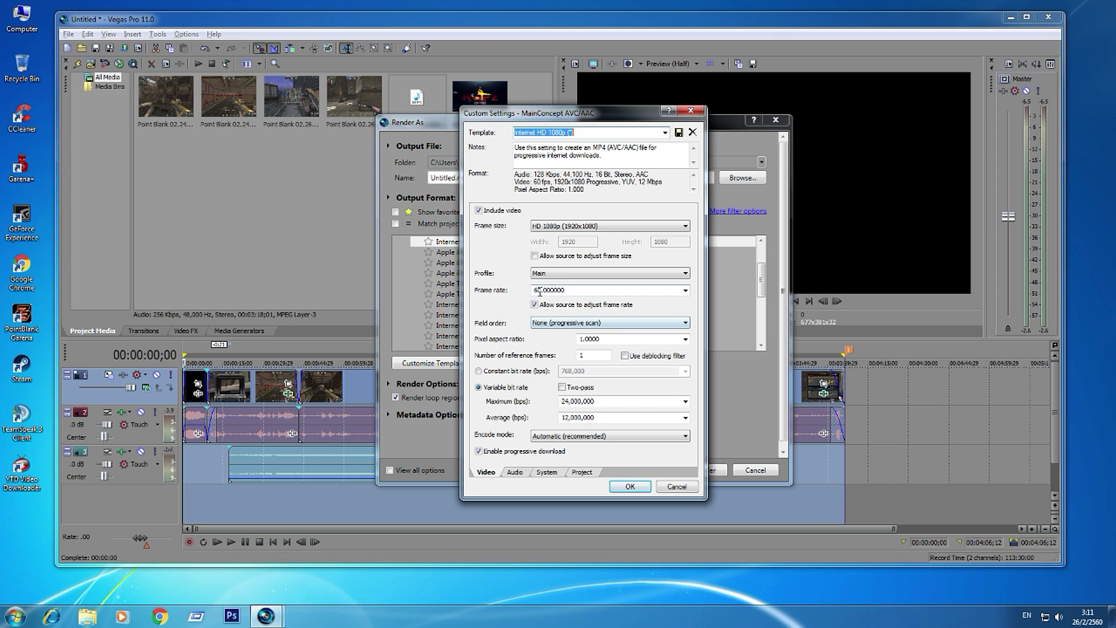
{"action": "left_click", "coordinate": [570, 418]}
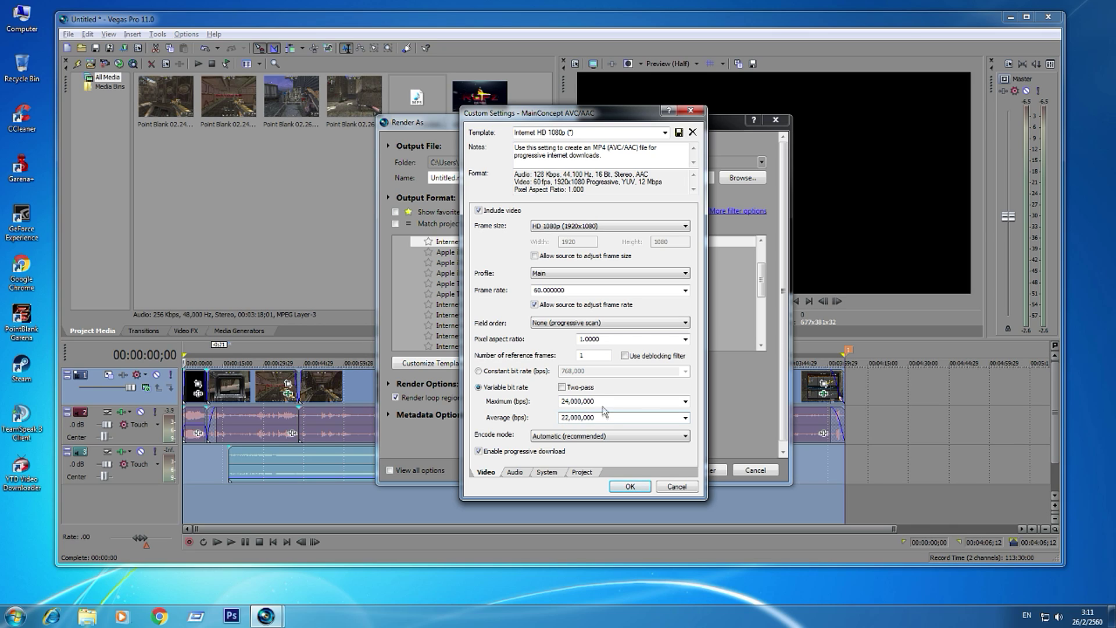
{"action": "key", "text": "shift+Tab"}
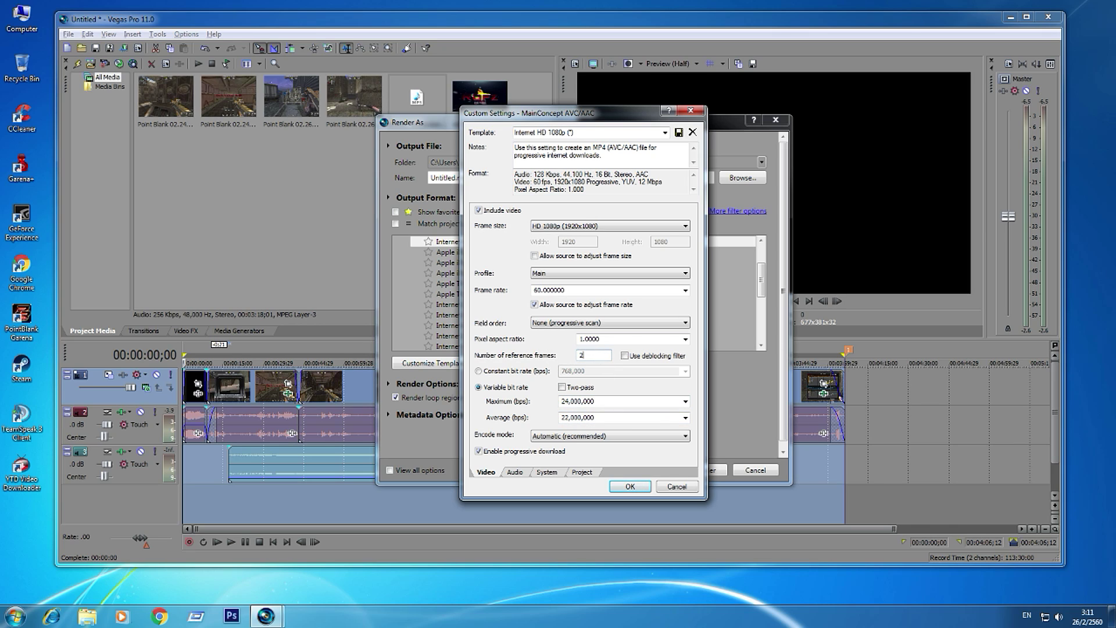
Set the encode mode to Render using CPU only and start rendering the montage as Untitled.mp4.
{"action": "left_click", "coordinate": [605, 436]}
{"action": "left_click", "coordinate": [614, 454]}
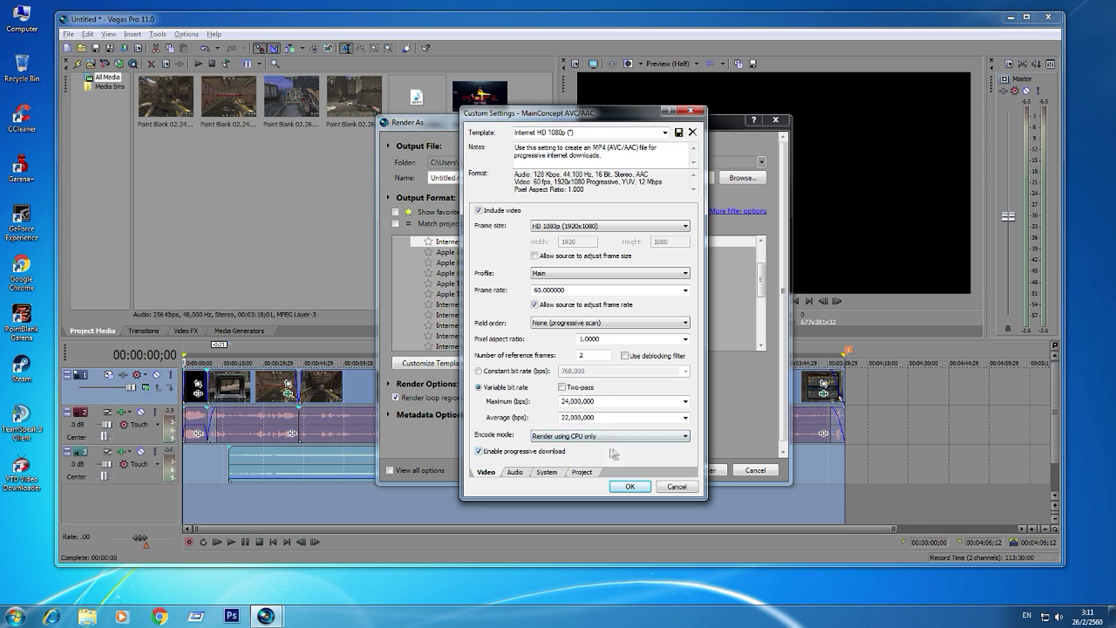
{"action": "left_click", "coordinate": [631, 486]}
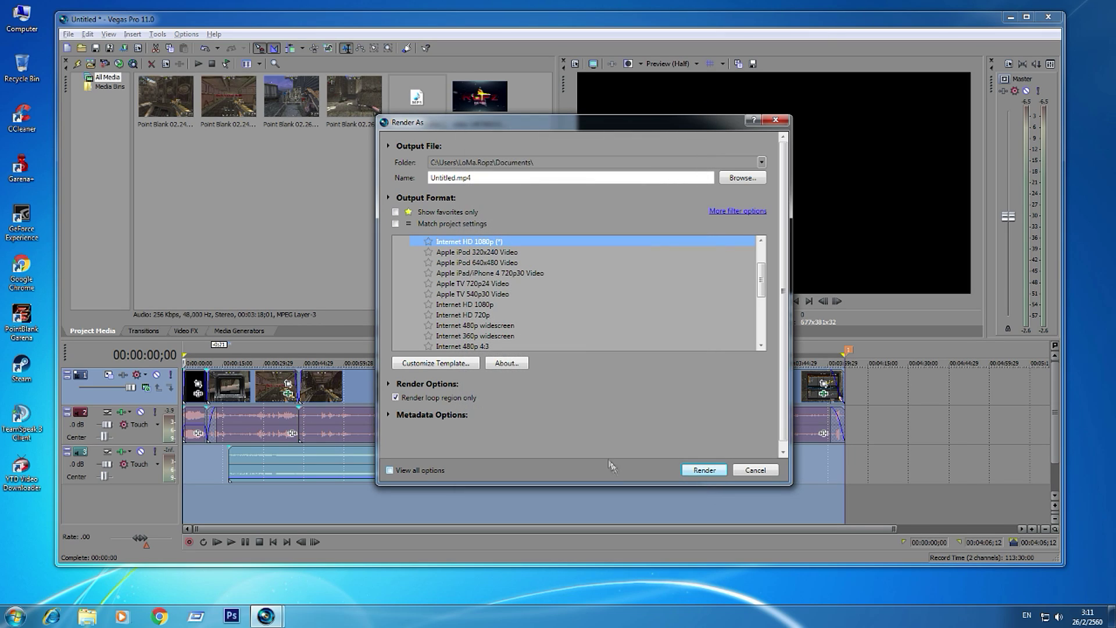
{"action": "left_click", "coordinate": [702, 471]}
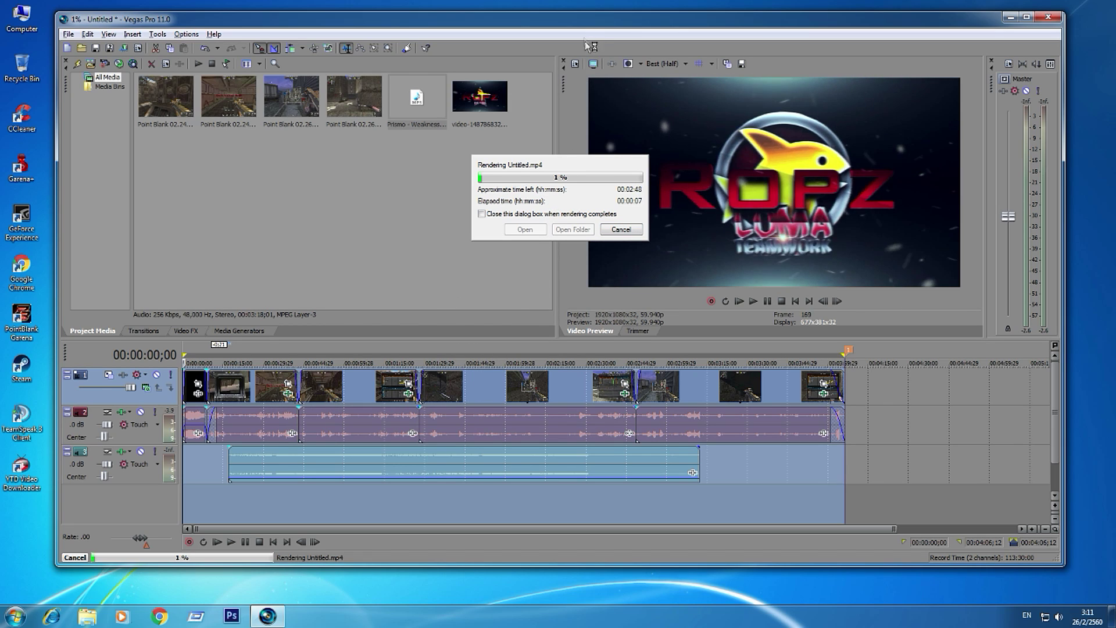
{"action": "left_click_drag", "start_coordinate": [587, 20], "coordinate": [608, 17]}
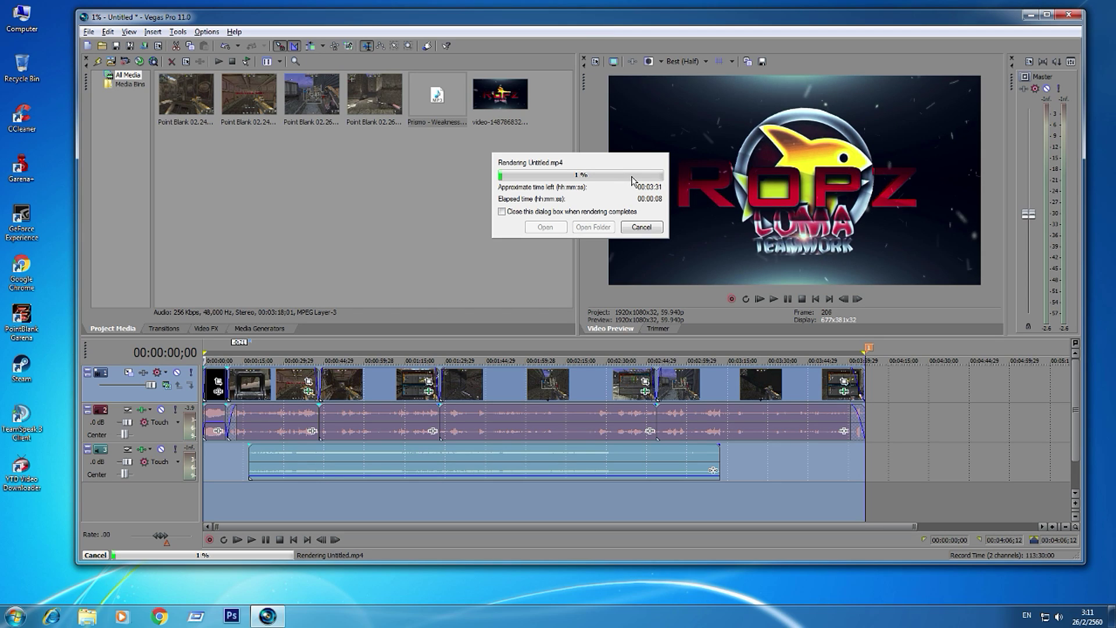